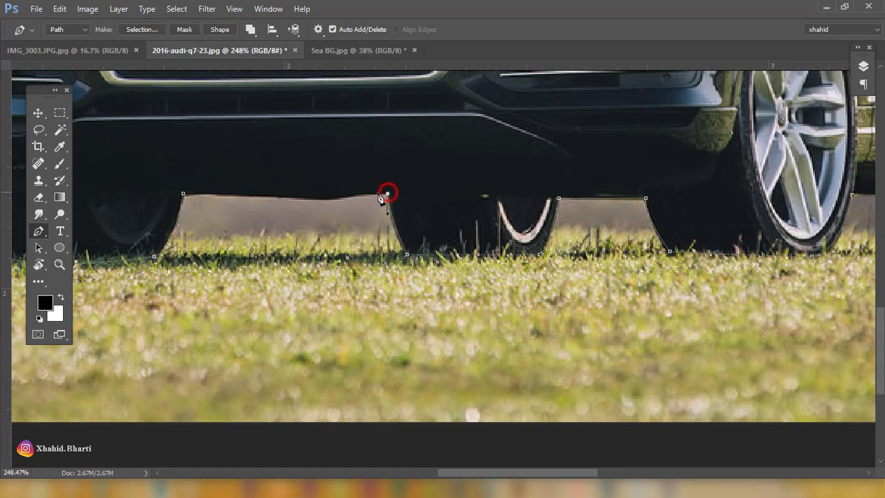
- Convert the pen path around the car into a new selection with a 1-pixel feather radius
scroll(491, 254, "down", 6)
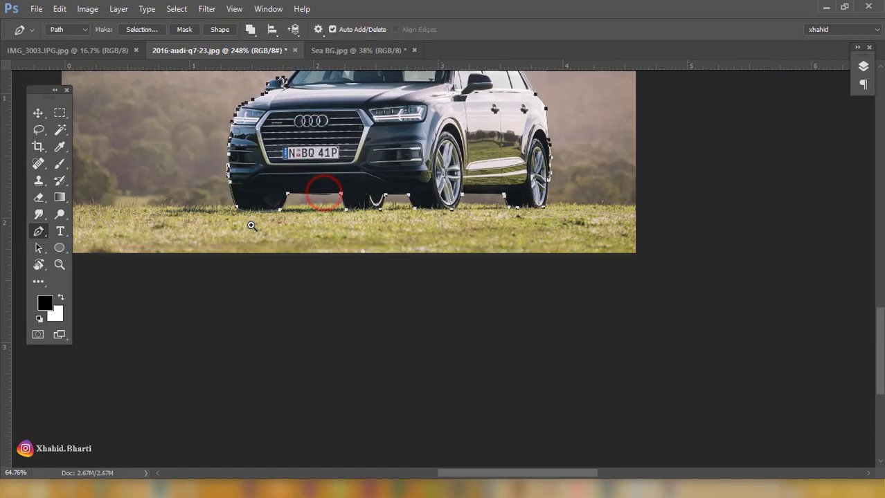
right_click(534, 231)
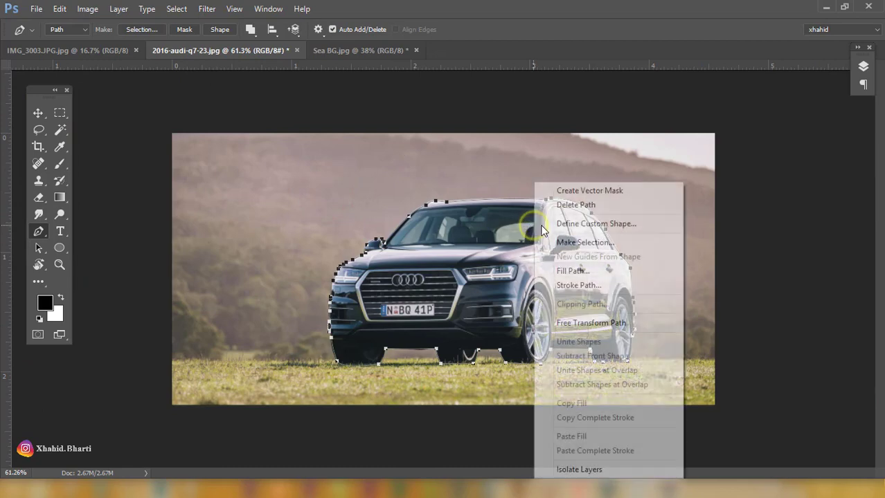
left_click(595, 243)
left_click(502, 133)
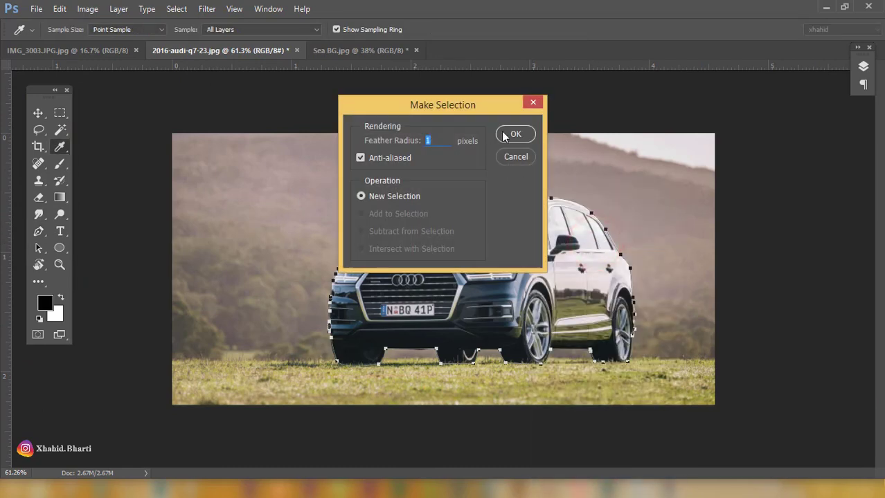
- Mask the car's background using the active selection
left_click(863, 68)
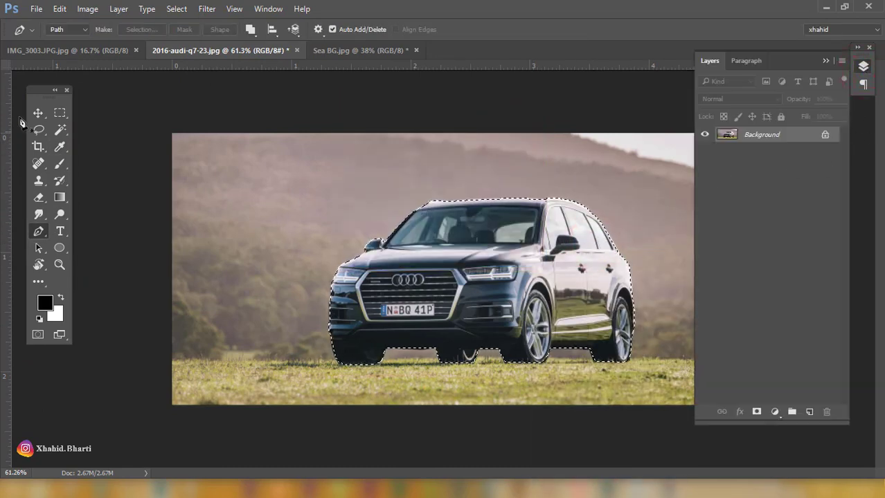
left_click(38, 112)
left_click(757, 411)
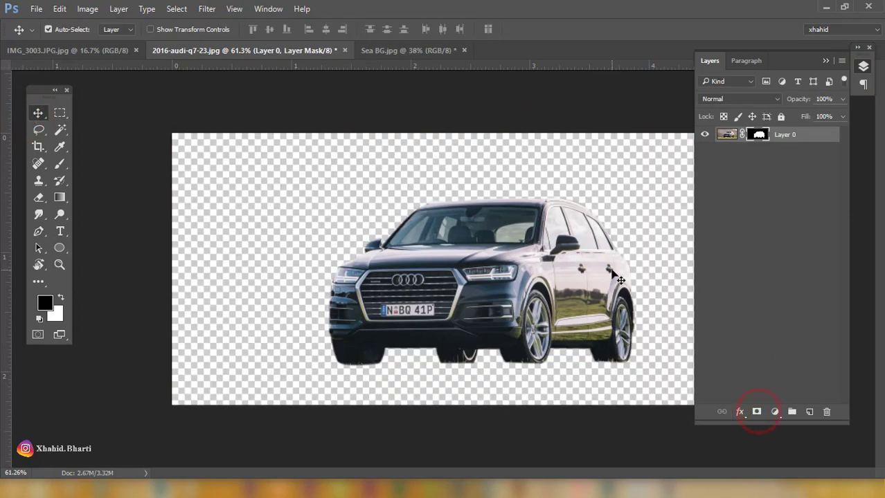
left_click_drag(528, 248, 496, 275)
- Resize the Sea BG image to a width of 12 inches at 200 pixels/inch
left_click(423, 50)
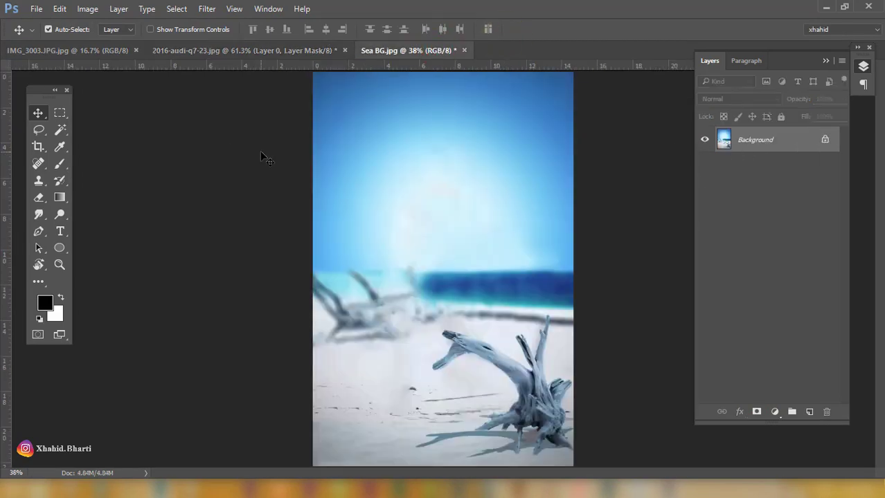
key("ctrl+alt+i")
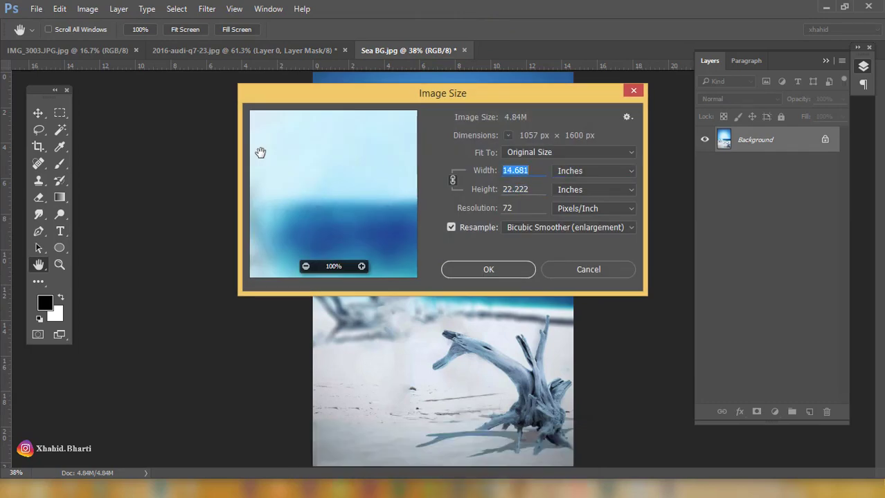
type("12")
key("Tab")
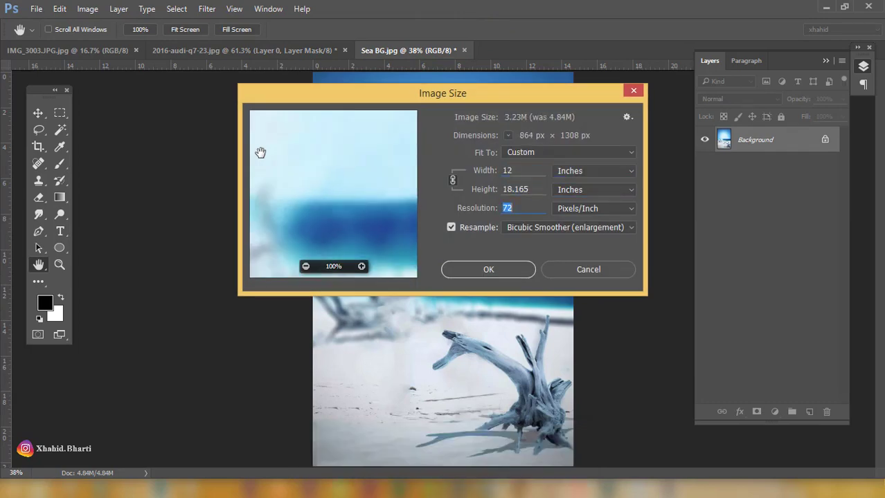
type("200")
key("Return")
right_click(260, 153)
left_click(319, 171)
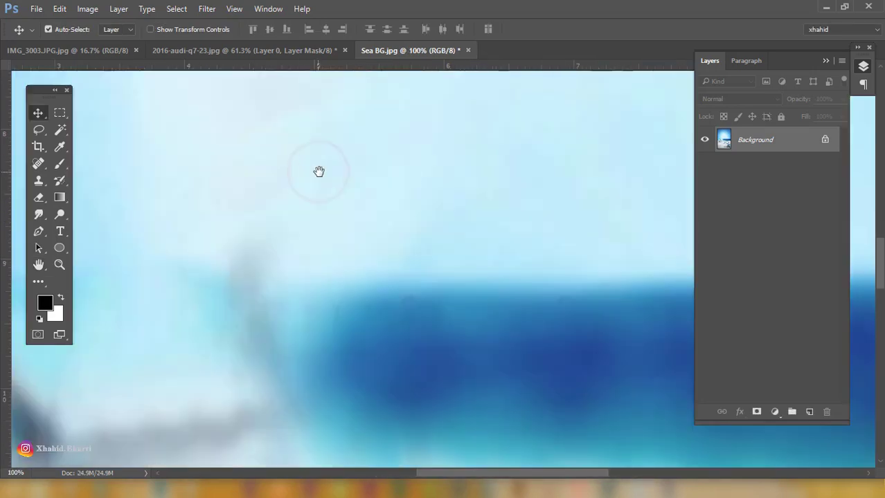
right_click(320, 173)
left_click(388, 181)
left_click(865, 67)
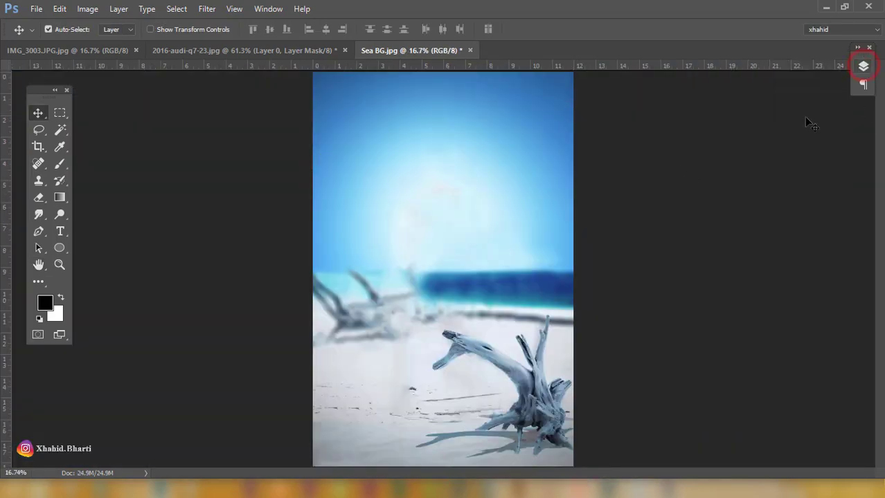
- Set the Sea BG image's width to 18 inches with proportions constrained
key("ctrl+alt+i")
left_click(534, 189)
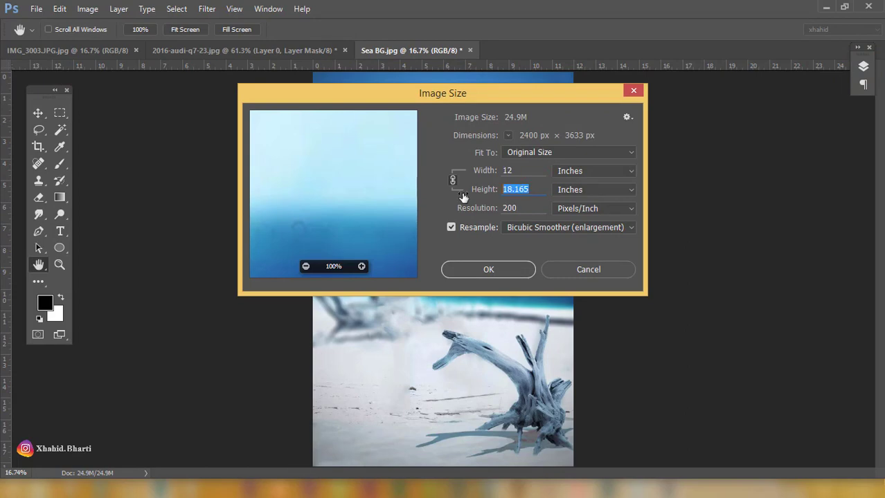
type("18")
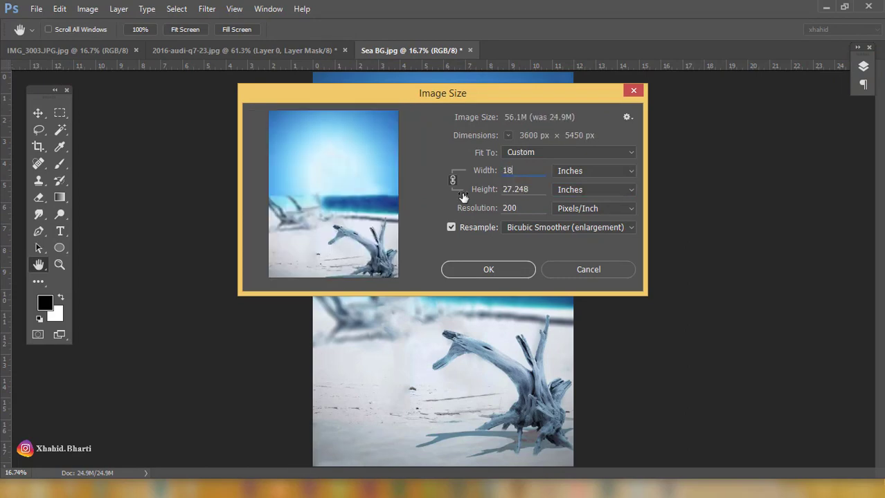
left_click(491, 267)
right_click(495, 257)
left_click(533, 265)
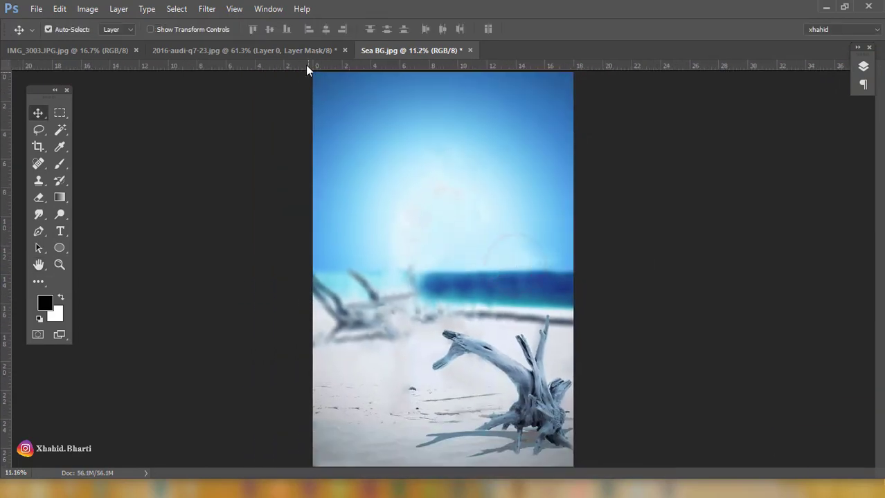
- Bring the masked car into the Sea BG image and enlarge it to about 557% over the beach
left_click(277, 50)
left_click_drag(450, 221, 455, 262)
key("ctrl+t")
left_click_drag(477, 221, 596, 162)
left_click_drag(512, 252, 502, 327)
left_click_drag(577, 241, 650, 258)
- Flip the car horizontally and fit it at a slightly smaller size on the sand at the canvas's left side
right_click(663, 294)
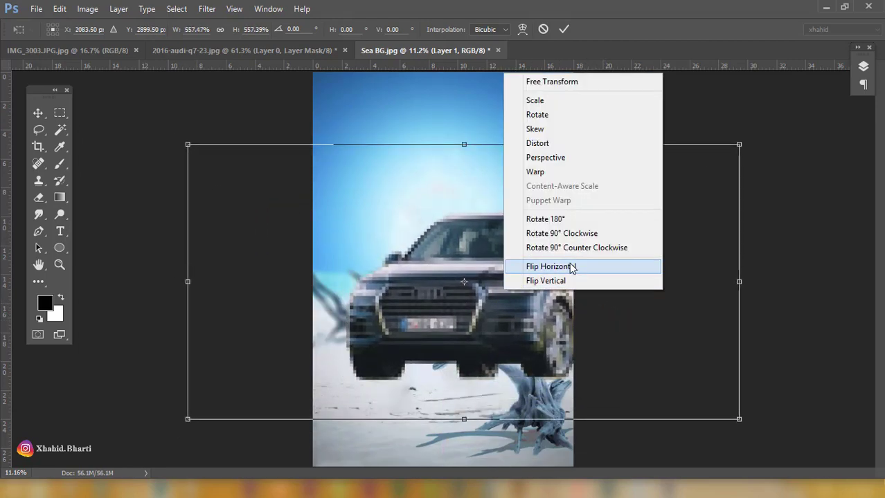
left_click(571, 263)
left_click_drag(557, 298, 501, 331)
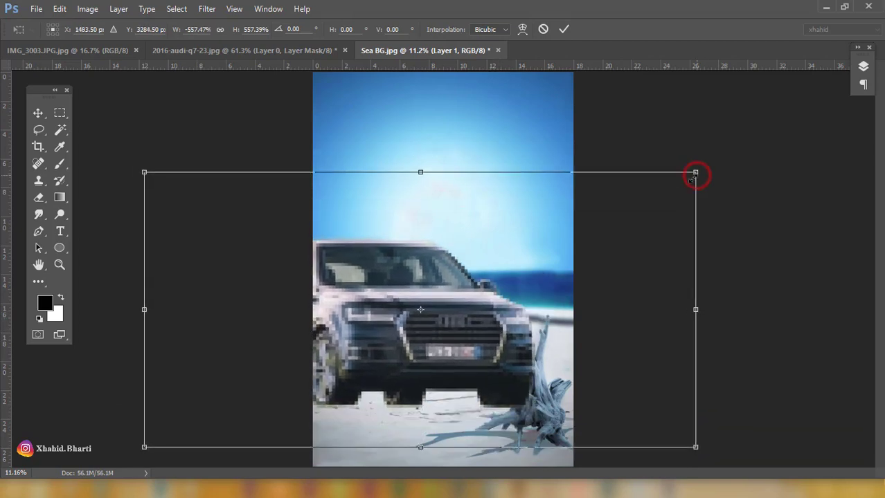
left_click_drag(695, 172, 677, 181)
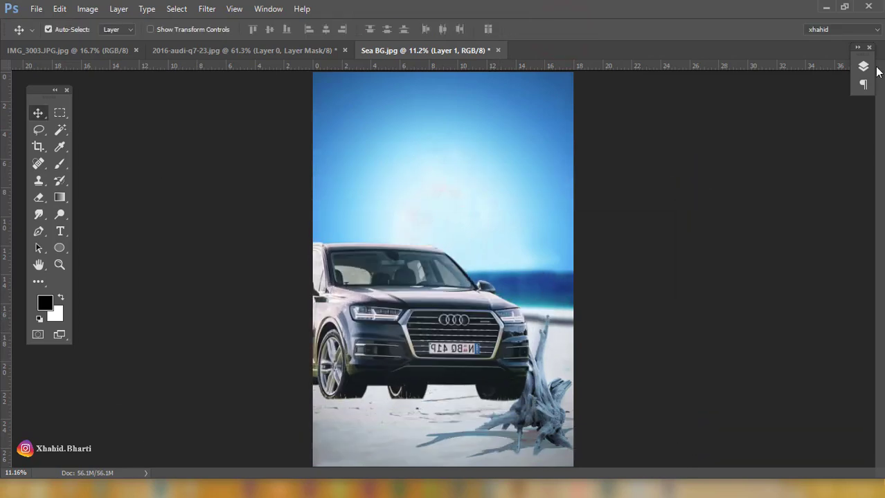
- Hide the car layer to expose the driftwood on the background
left_click(863, 67)
left_click(705, 140)
scroll(551, 352, "up", 5)
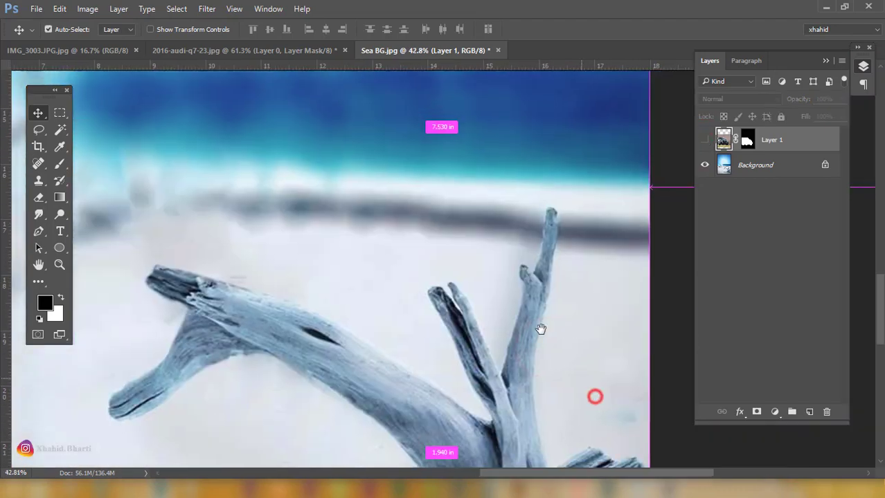
- Begin a Pen tool path around the driftwood's lower-left branch, tracing its tip and underside
left_click(38, 231)
left_click_drag(154, 206, 312, 244)
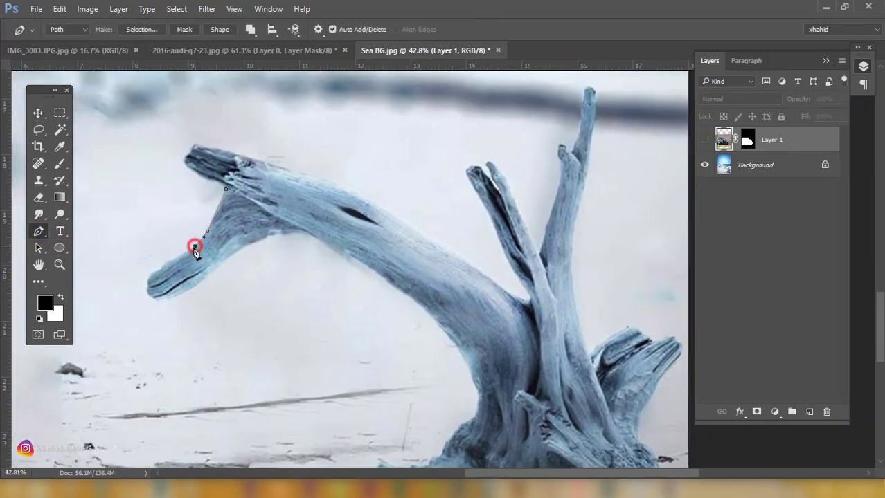
left_click(166, 264)
left_click(152, 273)
left_click(146, 284)
left_click(152, 295)
left_click(162, 299)
left_click(183, 292)
left_click(217, 265)
left_click(250, 244)
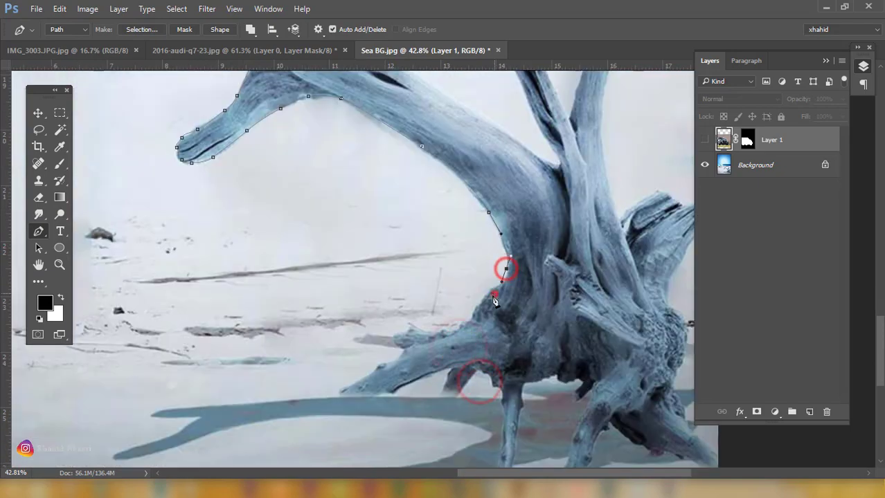
- Continue the path down the trunk and around the driftwood's base and roots
left_click(394, 362)
left_click(344, 392)
left_click(436, 368)
left_click(468, 364)
left_click(494, 369)
left_click(541, 375)
left_click_drag(572, 363, 309, 373)
left_click(351, 383)
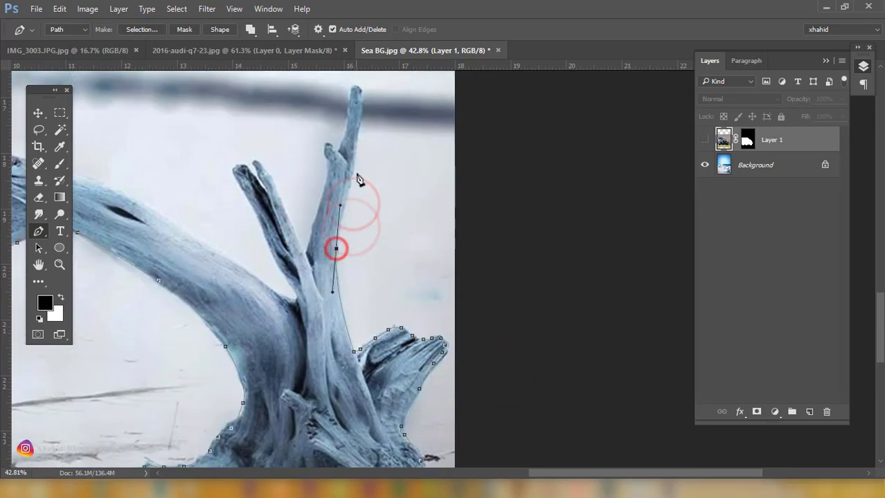
- Extend the path up the tall right branch and around its tip and short side stub
left_click_drag(356, 165, 360, 137)
left_click(364, 106)
left_click(363, 95)
scroll(363, 95, "up", 5)
left_click(422, 208)
left_click(417, 217)
left_click_drag(413, 271, 526, 159)
left_click(554, 259)
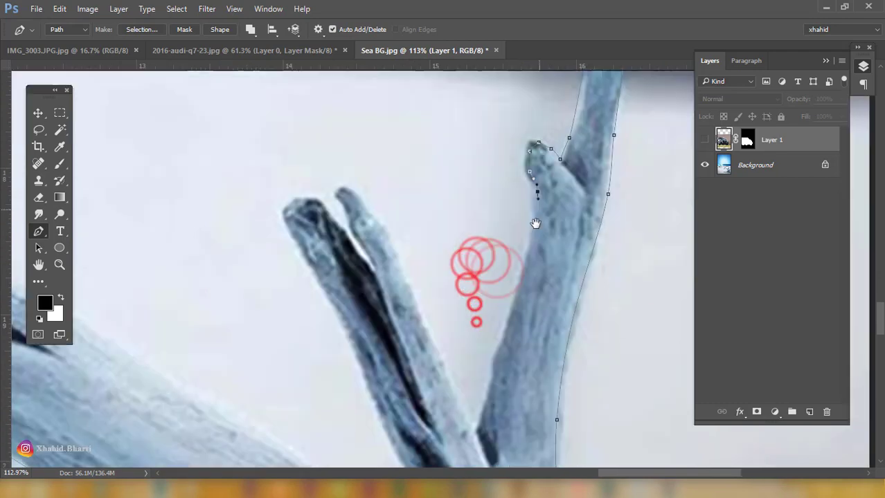
- Trace down the inner edge of the tall branch and up the right edge of the forked middle branch
left_click_drag(536, 223, 539, 217)
left_click(520, 288)
left_click(495, 373)
left_click(487, 418)
left_click(469, 412)
left_click(426, 309)
left_click(391, 234)
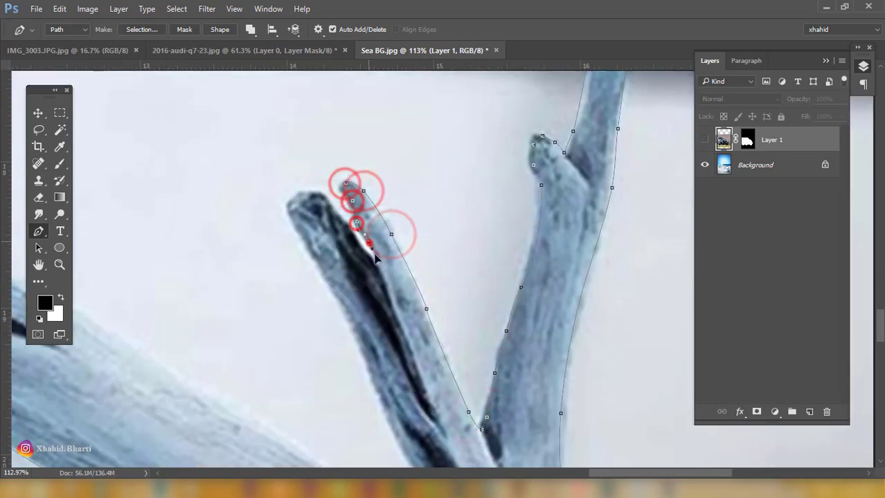
- Trace around the middle branch's blunt tip and down its left edge toward the trunk
left_click(295, 201)
left_click_drag(296, 225, 297, 227)
left_click_drag(306, 243, 309, 250)
left_click_drag(327, 269, 407, 118)
left_click(499, 325)
left_click_drag(521, 356, 528, 364)
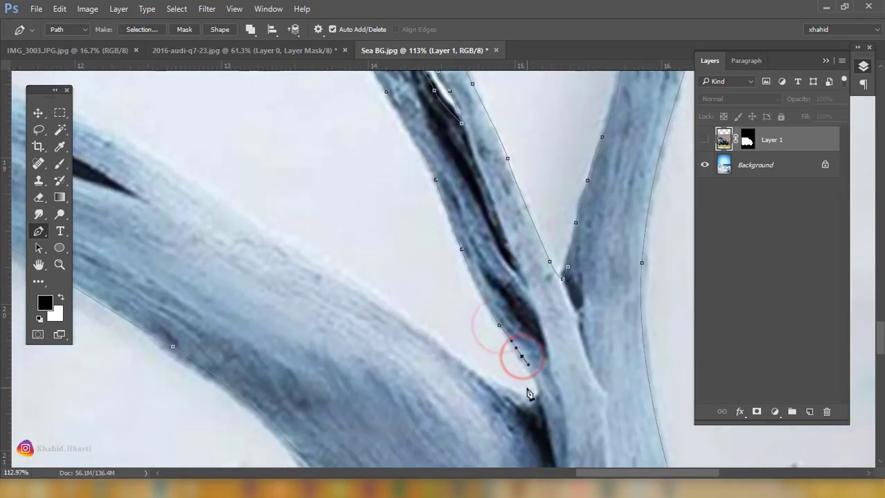
- Carry the path around the crotch below the middle branch and onto the long limb's upper edge
scroll(514, 424, "down", 4)
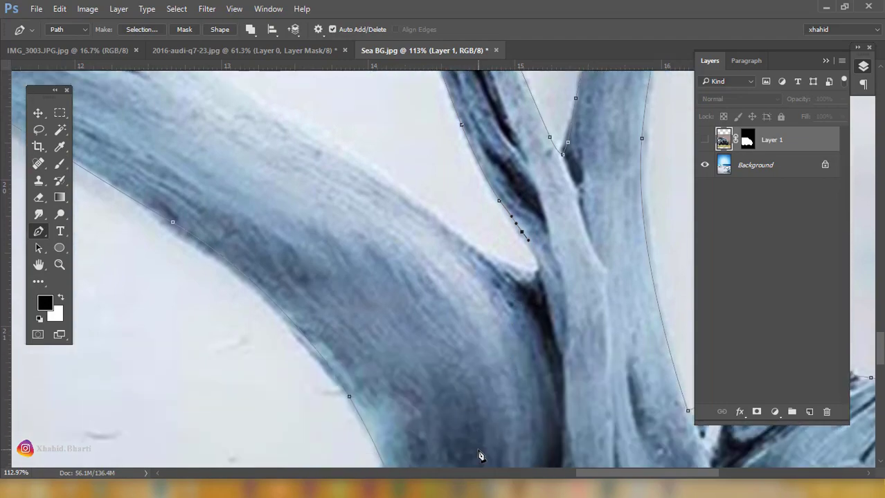
scroll(479, 451, "down", 6)
scroll(455, 374, "up", 6)
left_click_drag(455, 312, 543, 352)
left_click_drag(624, 305, 622, 315)
left_click_drag(601, 309, 588, 303)
left_click_drag(515, 251, 502, 240)
left_click_drag(402, 169, 369, 158)
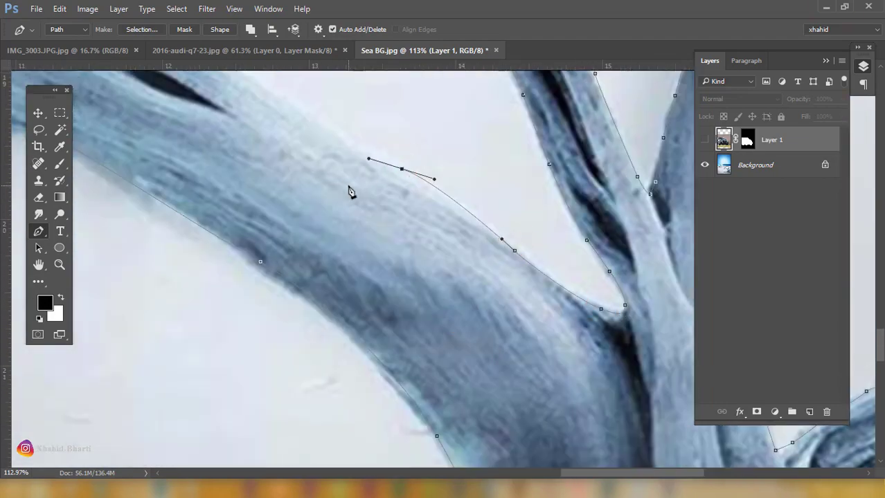
- Trace the rest of the long limb's upper edge and its dark tip, closing the path at its start
left_click_drag(298, 136, 477, 279)
left_click_drag(459, 237, 440, 225)
left_click_drag(377, 191, 359, 182)
left_click_drag(284, 152, 266, 143)
left_click_drag(194, 127, 429, 238)
left_click_drag(382, 214, 352, 200)
left_click_drag(293, 184, 275, 181)
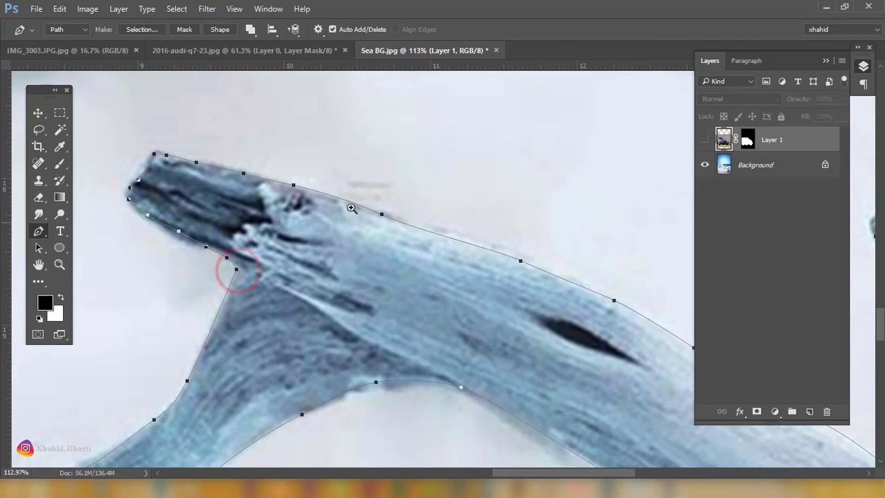
- Convert the driftwood path into a selection and copy that area of the Background onto a new layer
key("ctrl+0")
right_click(490, 296)
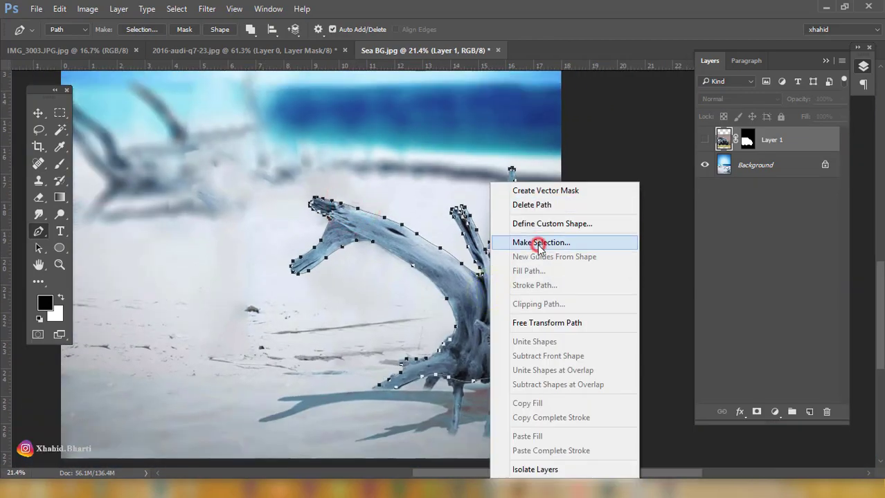
left_click(540, 244)
left_click(518, 134)
left_click(756, 170)
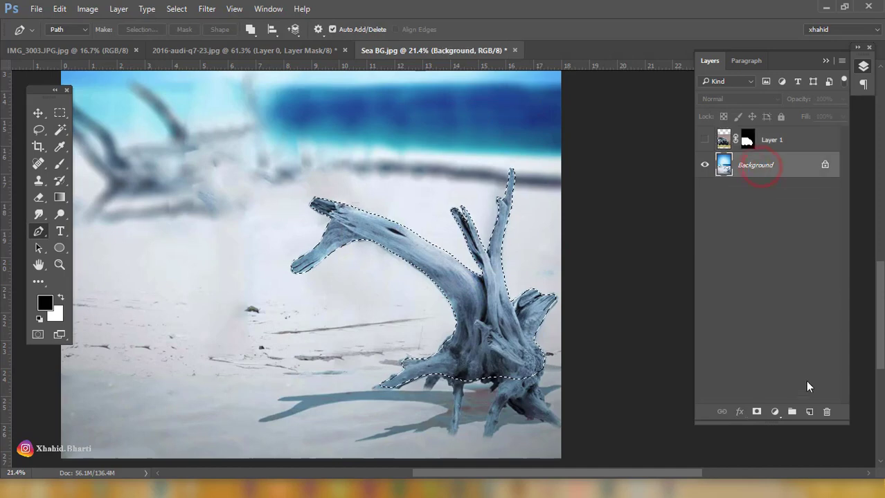
key("ctrl+j")
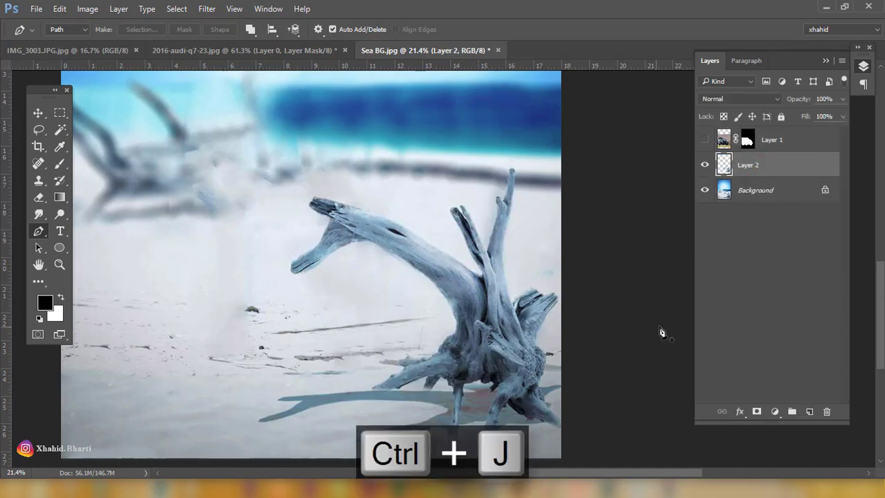
- Move the car layer below the driftwood layer and make it visible again
key("v")
left_click_drag(786, 139, 789, 175)
left_click(704, 164)
scroll(473, 194, "down", 3)
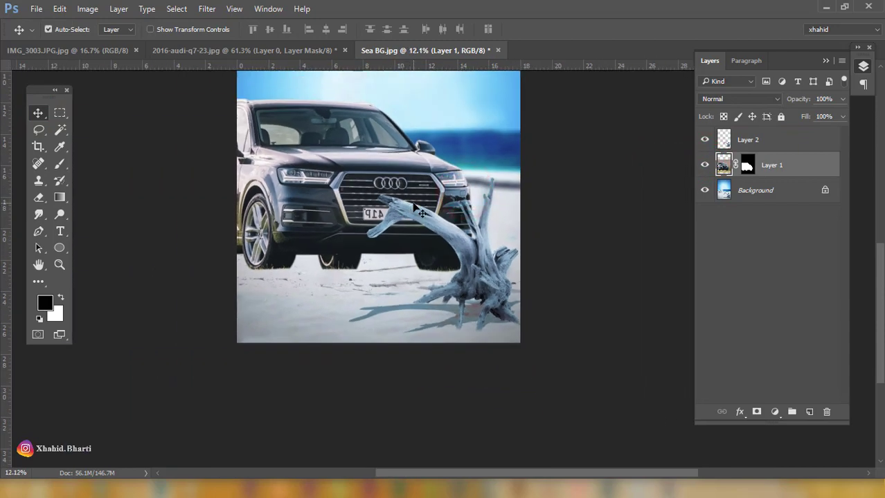
- Reposition the car lower and farther left behind the driftwood
left_click_drag(355, 195, 342, 212)
left_click_drag(403, 197, 435, 223)
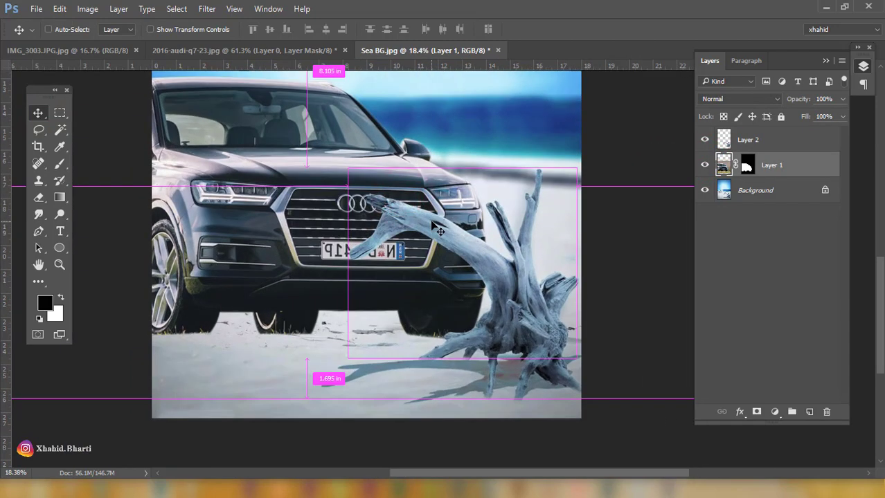
left_click_drag(374, 207, 352, 239)
- Move the car to the canvas's right side with Free Transform and flip it horizontally
key("ctrl+t")
left_click_drag(431, 220, 396, 206)
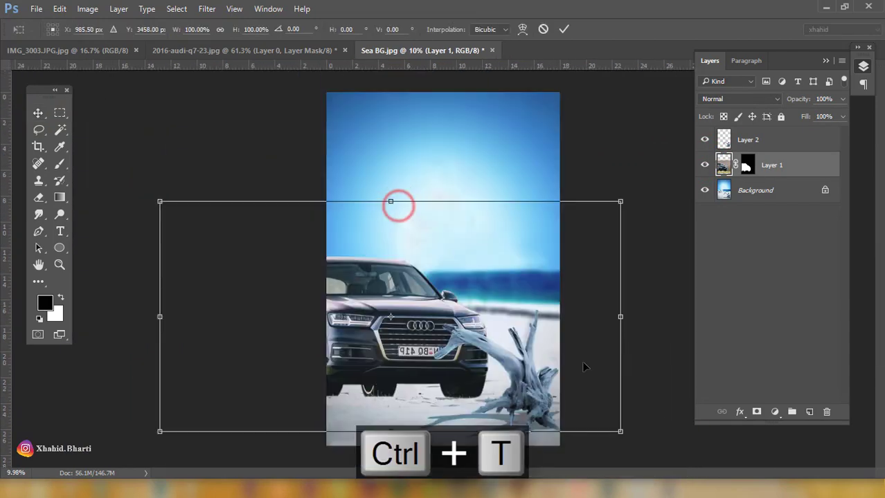
left_click_drag(653, 306, 655, 290)
left_click_drag(510, 303, 527, 280)
left_click_drag(650, 278, 654, 285)
left_click_drag(475, 273, 563, 278)
right_click(488, 296)
left_click(506, 270)
- Rotate the car about -0.6°, scale it to about 103.6% and shift it slightly up and left
left_click_drag(223, 249, 223, 261)
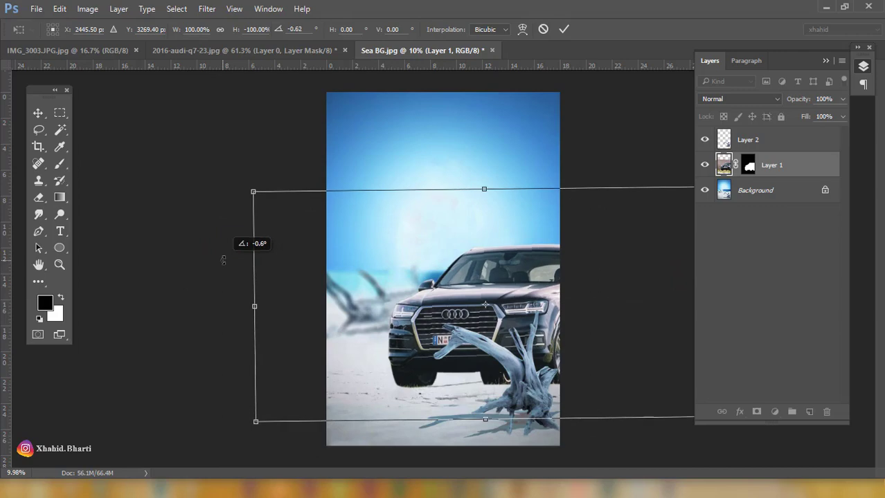
left_click_drag(254, 193, 245, 187)
left_click_drag(455, 250, 447, 235)
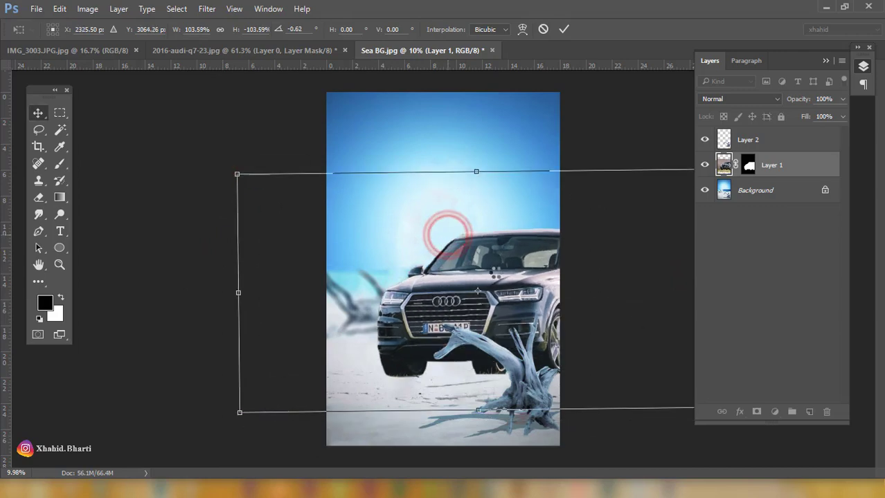
key("Return")
left_click(750, 140)
left_click(769, 191, "ctrl")
key("ctrl+t")
left_click(445, 195)
- Try to flip the whole Background layer horizontally with Free Transform and clear the selection
left_click(776, 190)
key("ctrl+a")
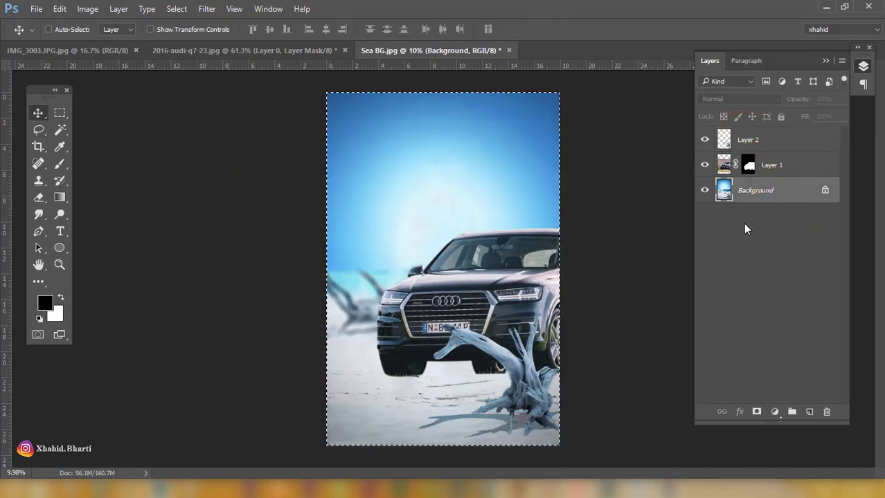
key("ctrl+t")
right_click(505, 161)
left_click(584, 364)
key("Return")
key("ctrl+d")
- Flip the car on Layer 1 horizontally with Free Transform and move it toward the canvas's left side
left_click(771, 166)
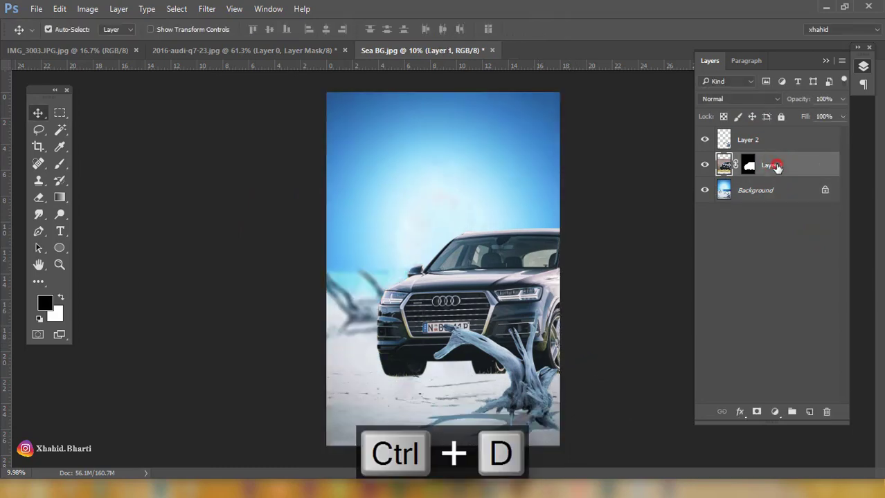
key("ctrl+t")
right_click(529, 64)
left_click(575, 268)
left_click_drag(544, 293, 471, 294)
left_click_drag(437, 334, 408, 333)
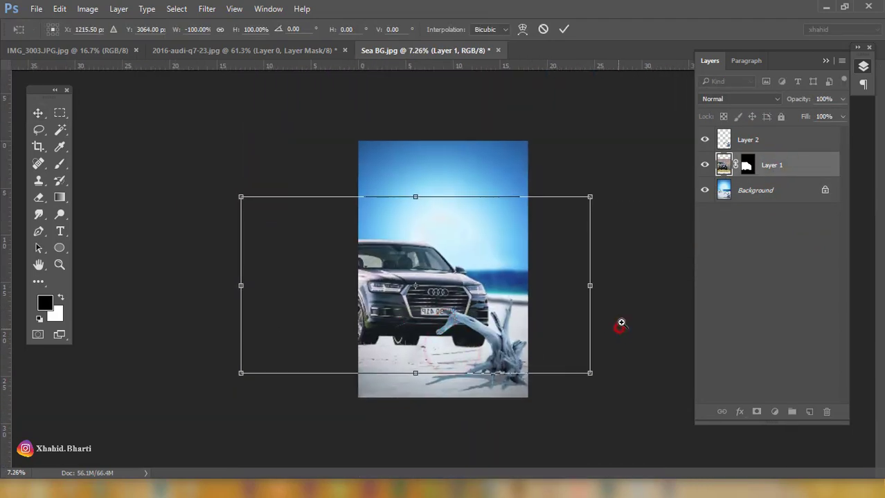
- Scale the car to about 107.1%, rotate it about -2.5° and shift it farther left behind the driftwood
left_click_drag(619, 324, 622, 312)
mouse_move(469, 278)
left_mouse_down()
mouse_move(467, 289)
mouse_move(472, 276)
left_mouse_up()
left_click_drag(642, 278, 642, 282)
left_click_drag(602, 193, 613, 187)
left_click_drag(568, 226, 567, 231)
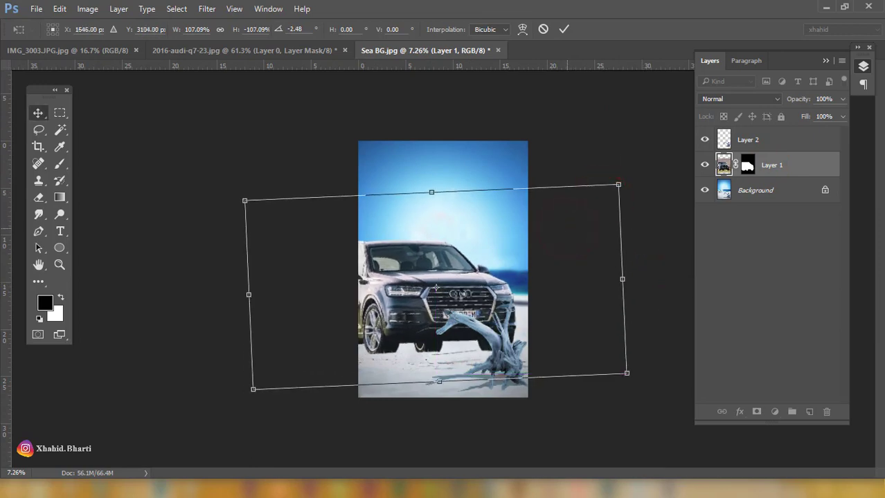
key("Return")
left_click_drag(443, 273, 429, 259)
key("ctrl+t")
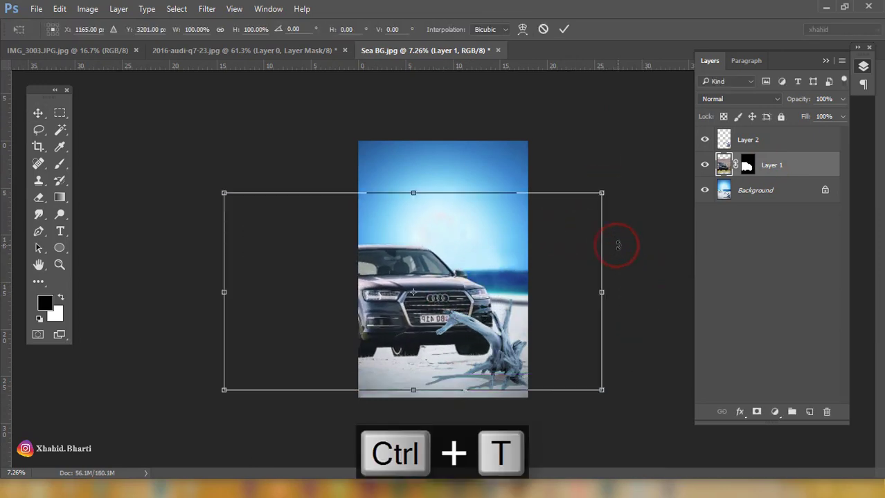
key("Return")
- Save the 2016-audi-q7-23 document as a Photoshop file in Downloads and close it
left_click(304, 51)
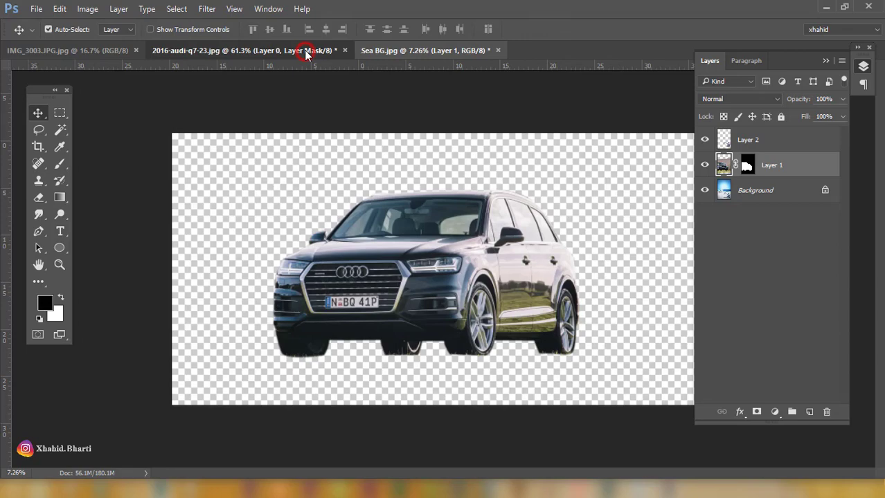
left_click(344, 51)
left_click(411, 195)
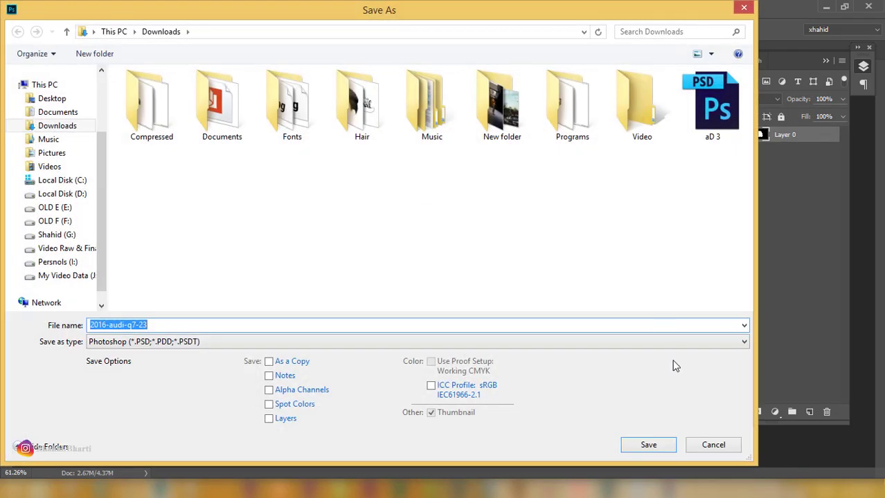
left_click(661, 446)
left_click(592, 144)
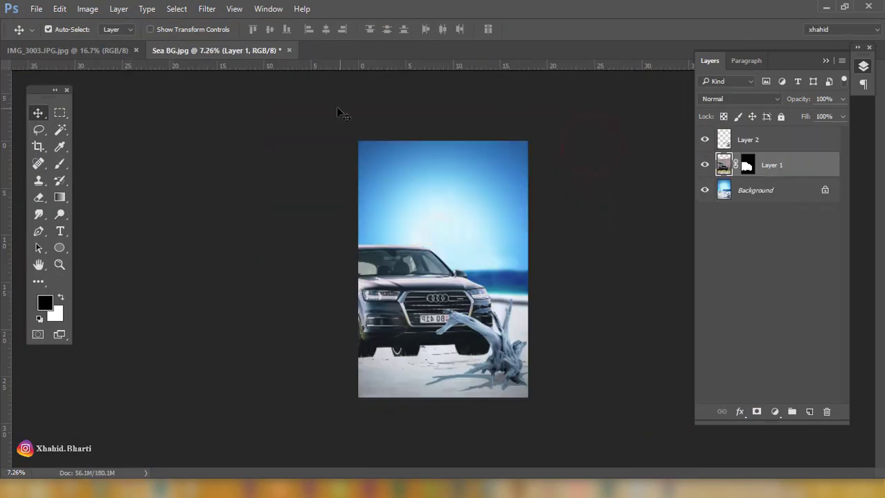
- Switch to IMG_3003.JPG and start a Pen tool path around the toe, sole and heel of the man's lower shoe
left_click(118, 52)
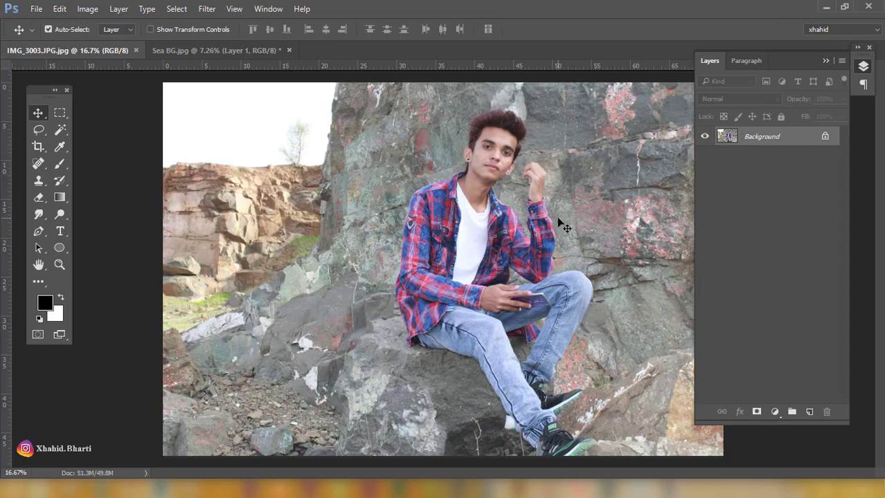
left_click_drag(555, 338, 580, 363)
left_click_drag(580, 362, 392, 108)
left_click(39, 232)
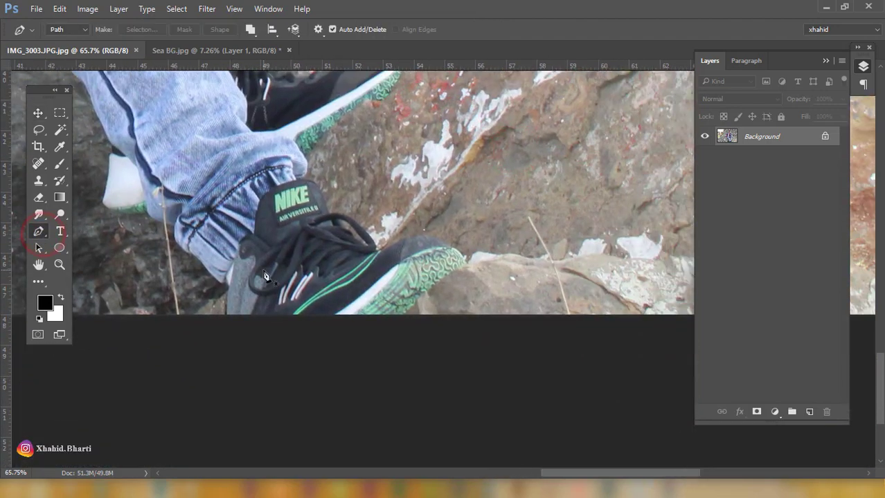
left_click(464, 264)
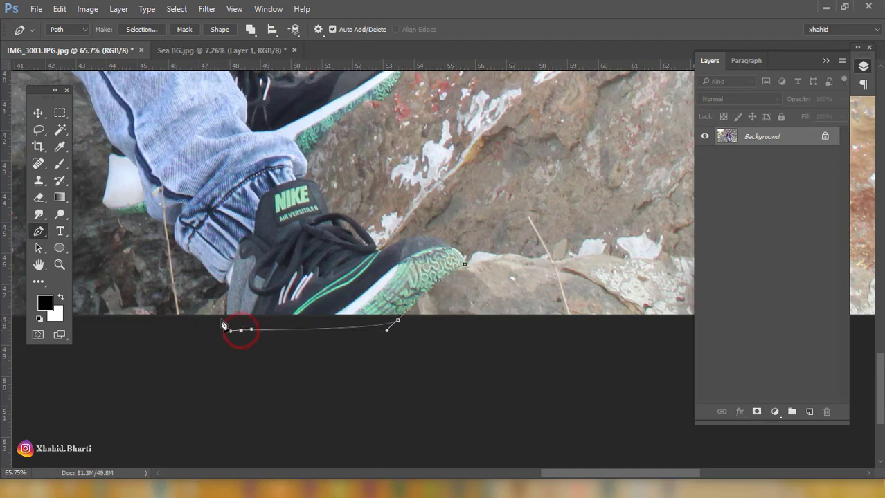
scroll(224, 325, "up", 5)
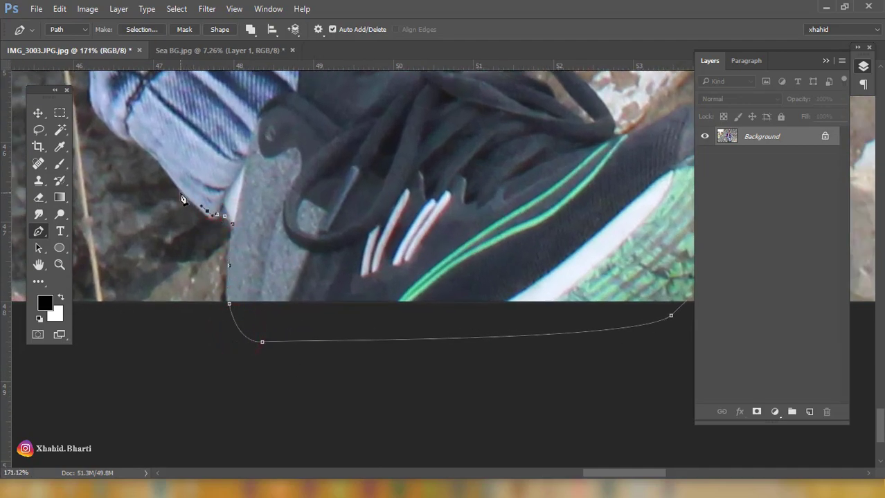
- Continue the path along the jeans cuff and around the white heel of the other shoe
left_click_drag(263, 239, 430, 417)
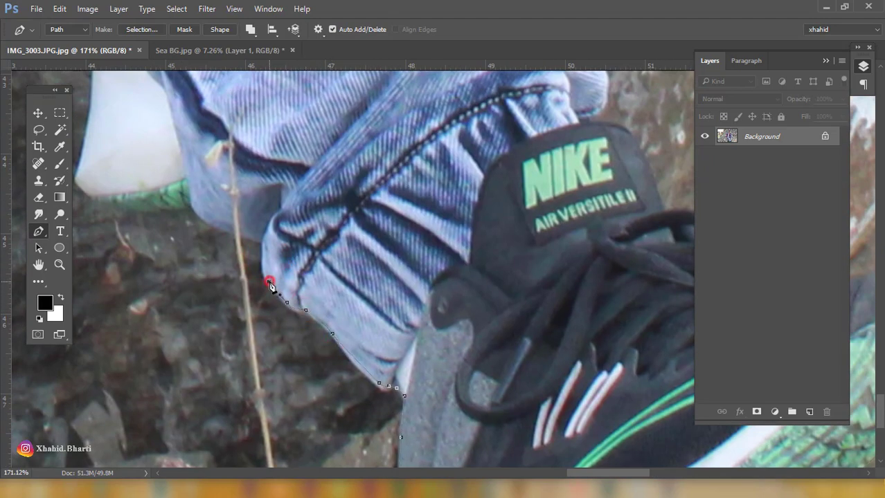
left_click_drag(252, 263, 378, 353)
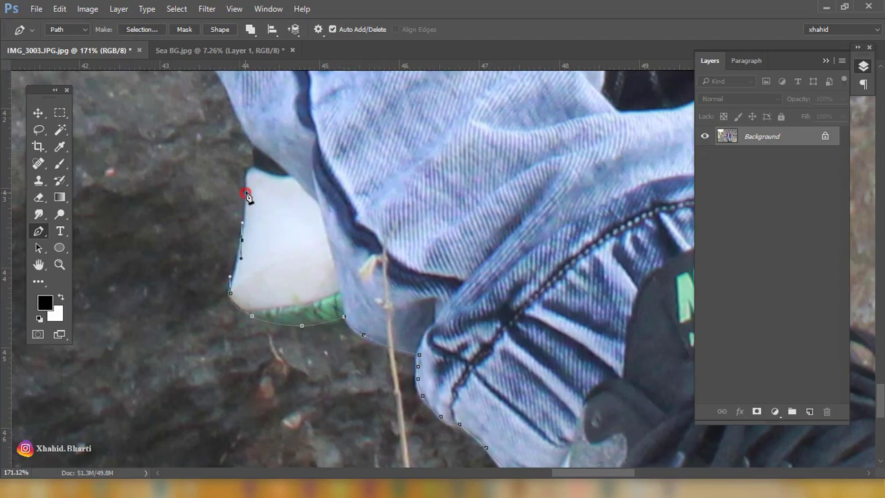
left_click_drag(256, 149, 286, 334)
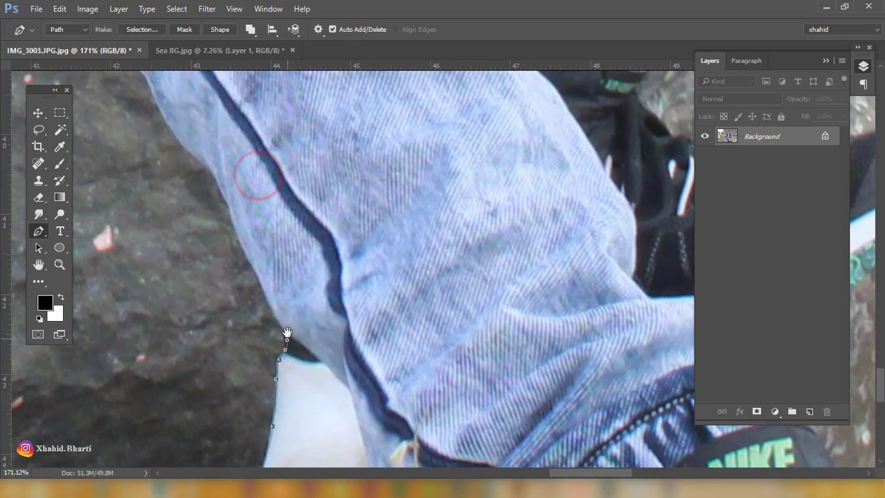
- Trace the path up the back edge of the jeans' lower leg toward the knee
left_click_drag(175, 130, 171, 122)
left_click_drag(158, 102, 250, 283)
left_click_drag(201, 199, 279, 342)
left_click(245, 274)
left_click(223, 232)
left_click(191, 176)
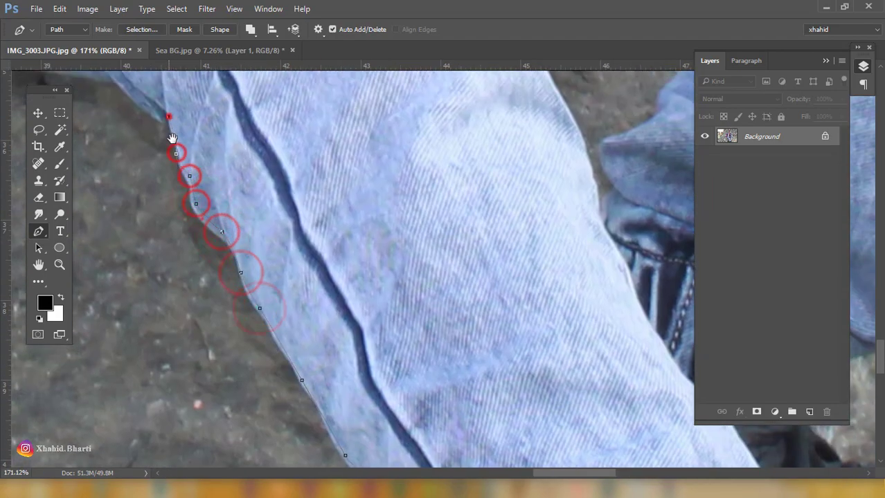
left_click(198, 253)
- Trace the path along the underside of the thigh to the hanging hem of the plaid shirt
left_click_drag(186, 355, 480, 237)
left_click_drag(427, 241, 592, 319)
left_click(498, 269)
left_click(416, 237)
left_click(399, 227)
left_click_drag(292, 228, 263, 226)
left_click_drag(238, 220, 516, 294)
left_click_drag(483, 286, 473, 286)
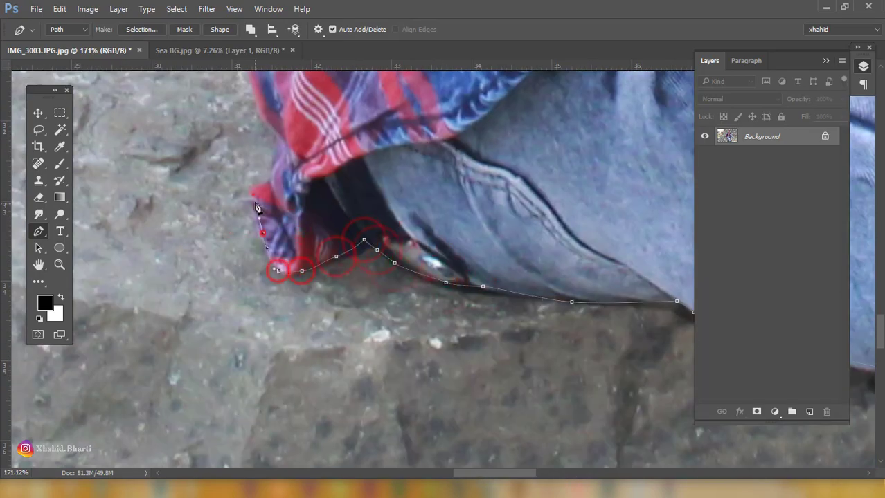
- Trace the path up the outer edge of the plaid shirt from its hem to the upper sleeve
left_click_drag(271, 270, 278, 308)
left_click(231, 251)
left_click(219, 217)
left_click_drag(208, 181, 241, 316)
left_click(259, 259)
left_click_drag(255, 229, 257, 211)
left_click_drag(266, 117, 243, 277)
left_click(249, 251)
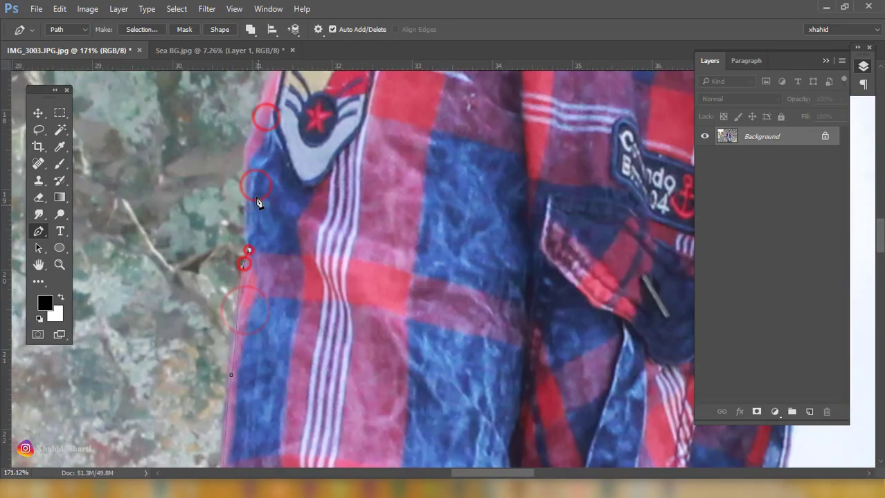
left_click_drag(266, 138, 232, 374)
left_click_drag(259, 209, 270, 194)
- Continue the path over the shoulder and collar and up the neck to the pierced earlobe
left_click(512, 132)
left_click(577, 116)
left_click_drag(584, 146, 344, 306)
left_click_drag(484, 237, 353, 320)
left_click(404, 190)
left_click_drag(387, 228, 363, 303)
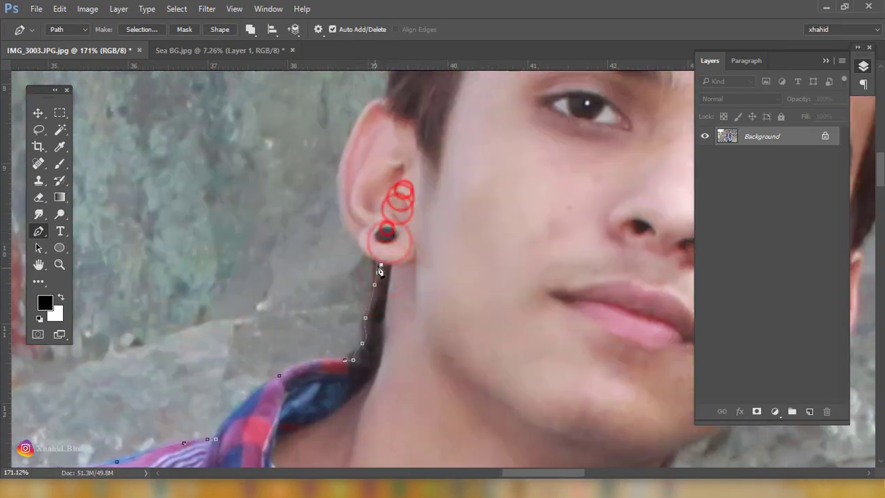
- Trace the path around the ear and along the side and top of the hair
left_click_drag(324, 192, 340, 193)
left_click_drag(306, 113, 282, 261)
left_click(280, 277)
left_click_drag(269, 209, 281, 194)
left_click(314, 169)
left_click(407, 166)
left_click(433, 183)
left_click_drag(468, 188, 490, 185)
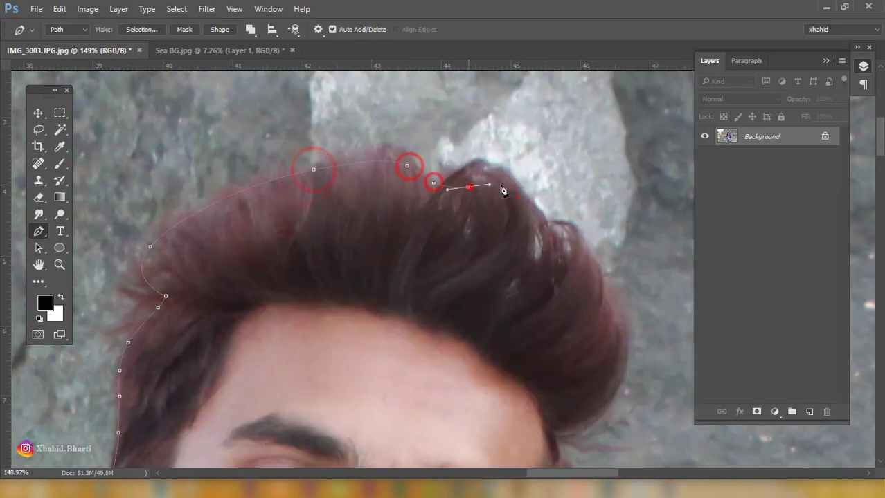
- Continue the path around the front of the hair and down onto the opposite ear
left_click(518, 197)
left_click(545, 231)
left_click_drag(576, 263, 586, 275)
left_click_drag(612, 313, 618, 330)
left_click_drag(618, 344, 614, 202)
left_click(544, 233)
left_click(507, 318)
mouse_move(562, 348)
left_mouse_down()
mouse_move(562, 204)
mouse_move(572, 241)
left_mouse_up()
left_click_drag(574, 314, 575, 328)
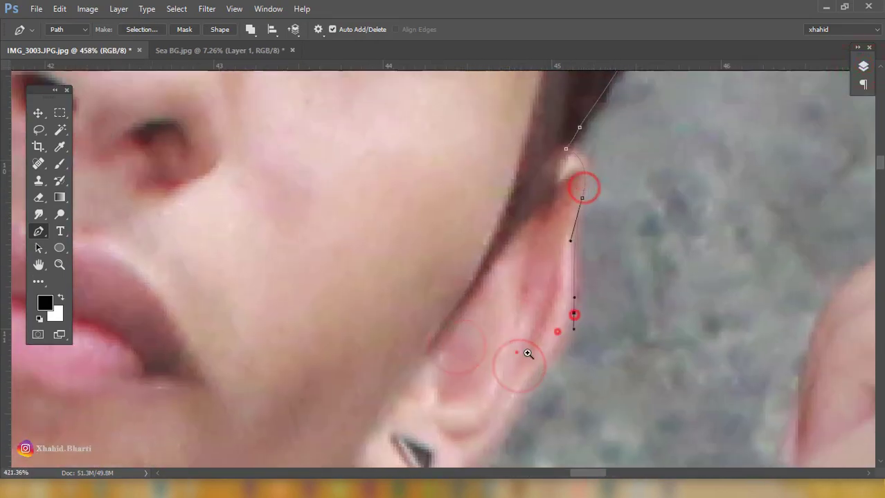
- Trace the path from the second ear down the neck and collar to the shirt's shoulder
left_click(502, 315)
left_click_drag(444, 282, 423, 292)
left_click_drag(373, 316, 360, 318)
left_click(308, 315)
left_click(234, 169)
left_click(261, 197)
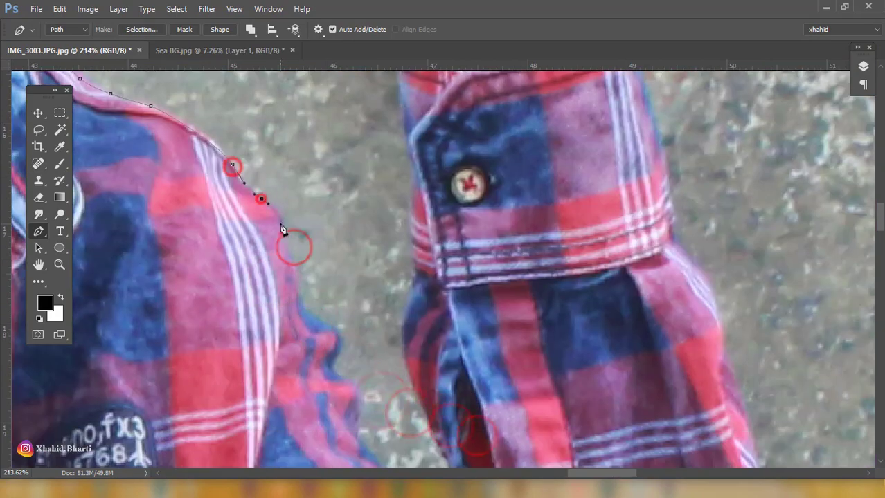
- Trace the gap between the shirt's upper arm and the raised forearm, up to the buttoned cuff
left_click(401, 209)
left_click(460, 329)
left_click(470, 357)
left_click(494, 387)
mouse_move(517, 342)
left_mouse_down()
mouse_move(522, 326)
mouse_move(408, 395)
left_mouse_up()
left_click(382, 301)
left_click_drag(385, 212, 337, 364)
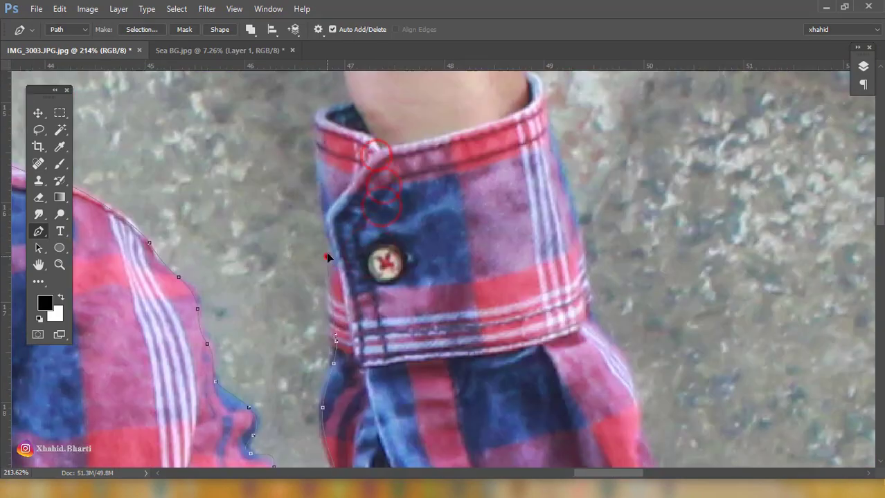
- Continue the path up the inner edge of the cuff and along the wrist to the thumb
left_click(317, 140)
left_click_drag(355, 99, 359, 263)
left_click(347, 171)
left_click_drag(353, 140, 306, 342)
left_click(332, 271)
left_click(321, 216)
- Trace the path around the raised hand's fingertips and over the knuckles
left_click(271, 180)
left_click(260, 217)
left_click_drag(227, 170, 227, 277)
left_click(227, 245)
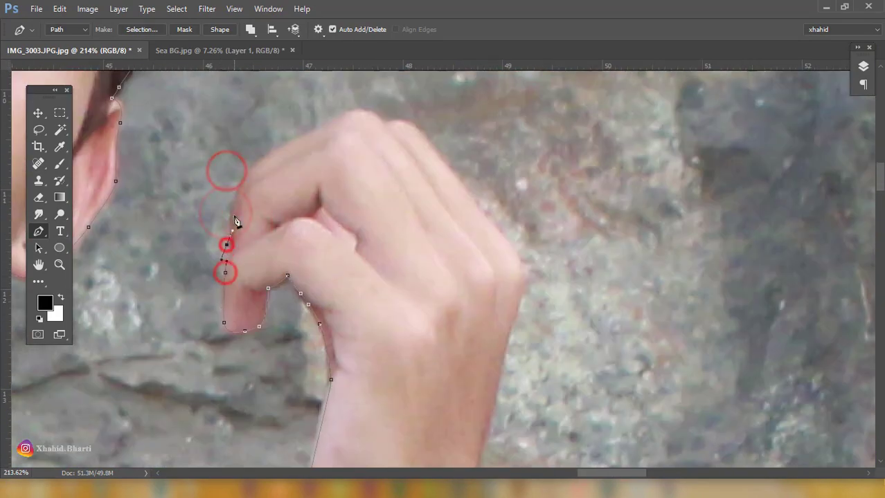
left_click(306, 132)
left_click(357, 111)
- Trace the path down the back of the hand, the outer wrist and the cuff's outer edge, undoing a misplaced point
left_click_drag(517, 310, 536, 186)
left_click(499, 324)
left_click_drag(521, 357, 470, 250)
key("ctrl+z")
left_click(497, 338)
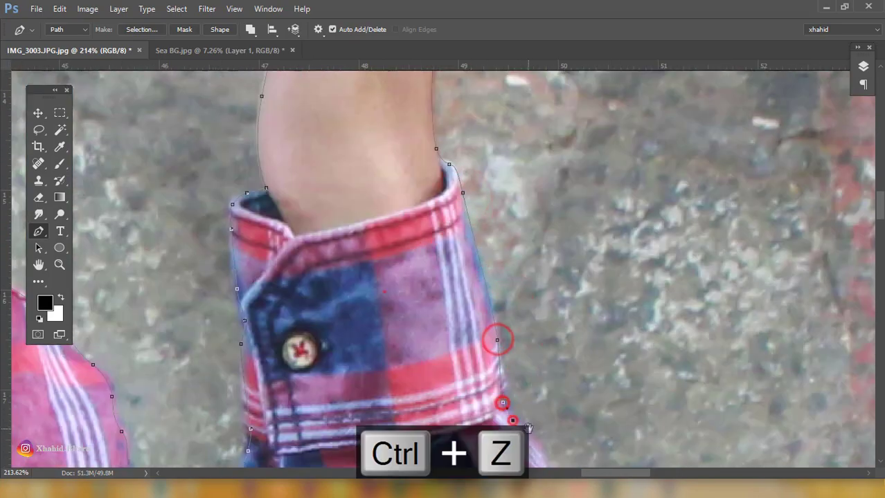
left_click_drag(513, 419, 443, 142)
- Continue the path down the outer edge of the forearm sleeve to where the shirt meets the thigh
left_click(468, 283)
left_click(482, 385)
left_click_drag(473, 441, 461, 315)
left_click(458, 353)
left_click_drag(419, 450, 452, 294)
left_click_drag(493, 397, 503, 278)
left_click(444, 421)
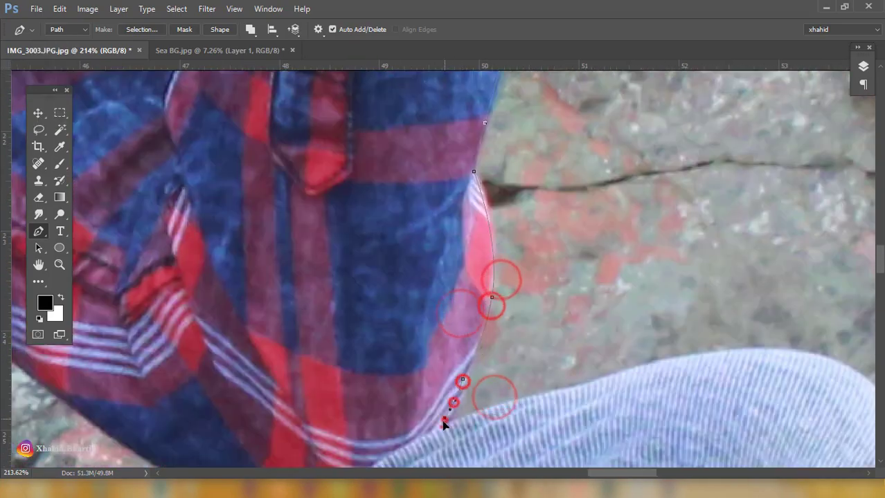
- Trace the path over the bent knee and down the outer edge of the jeans' shin
left_click_drag(602, 201, 433, 241)
left_click_drag(542, 332, 564, 360)
left_click_drag(584, 312, 583, 353)
left_click_drag(580, 384, 579, 224)
left_click(611, 195)
left_click(505, 346)
left_click(452, 405)
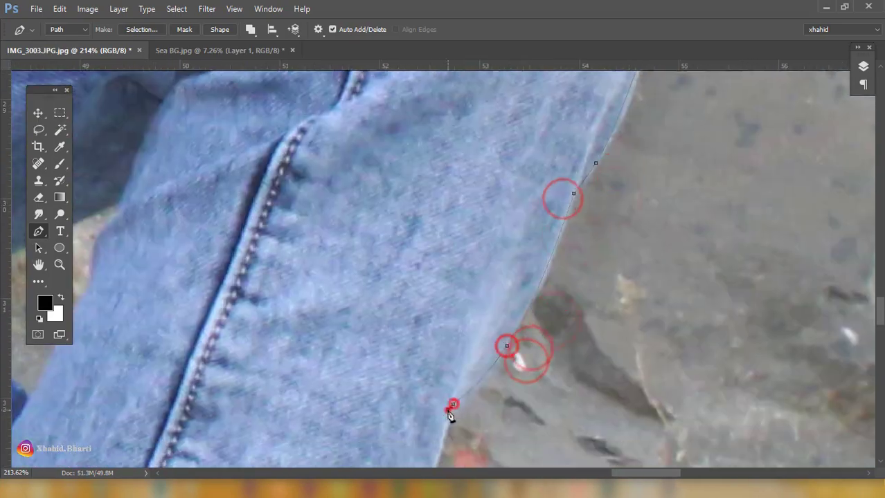
- Continue the path down the jeans hem and along the tongue and laces of the upper shoe
left_click(426, 328)
mouse_move(392, 365)
left_mouse_down()
mouse_move(369, 379)
mouse_move(392, 396)
left_mouse_up()
left_click_drag(360, 444, 352, 449)
left_click_drag(345, 441, 408, 69)
left_click(302, 247)
left_click(530, 308)
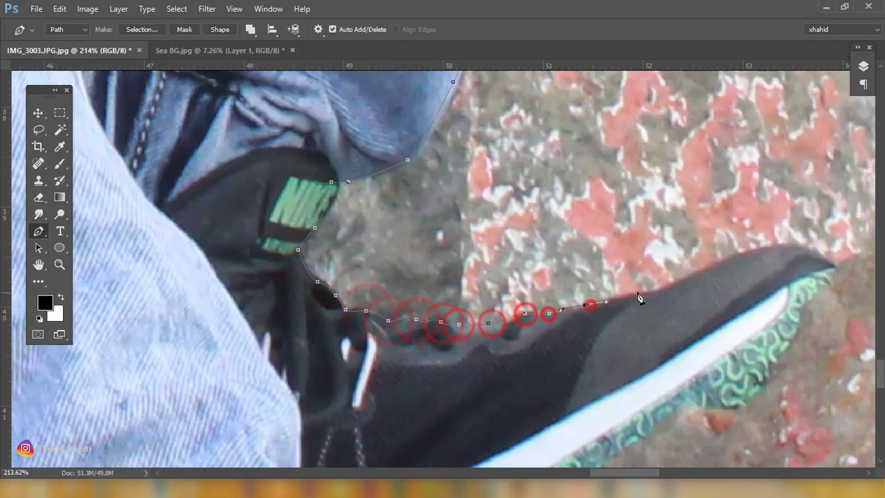
- Trace the path around the upper shoe's toe and green sole and down to the lower jeans cuff
left_click_drag(721, 257, 385, 235)
left_click(498, 238)
key("ctrl+z")
scroll(410, 333, "down", 3)
left_click_drag(410, 347, 528, 265)
left_click(517, 256)
left_click(479, 259)
left_click(401, 331)
left_click(380, 353)
left_click(375, 378)
left_click_drag(376, 399, 387, 400)
- Trace the lower shoe's tongue, laces and toe and close the path at its starting point
left_click_drag(407, 405, 416, 197)
left_click(428, 244)
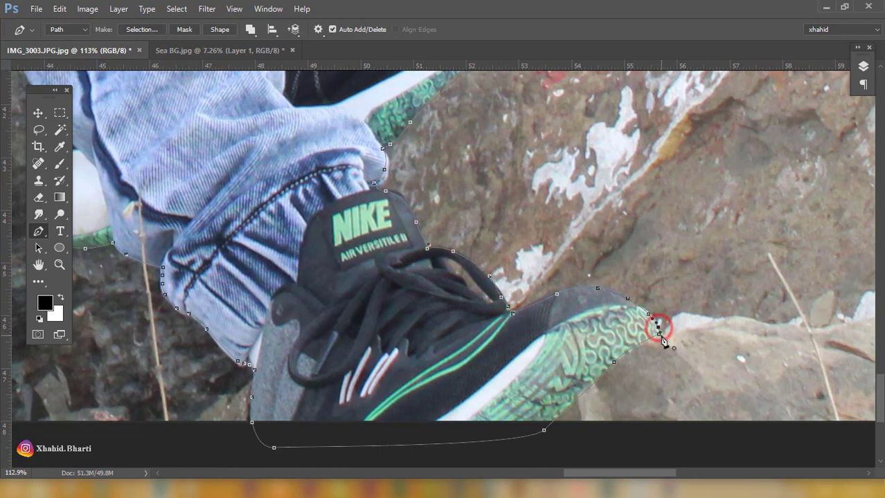
left_click_drag(581, 282, 489, 284)
- Convert the path around the man into a new anti-aliased selection with a 1-pixel feather radius
right_click(467, 234)
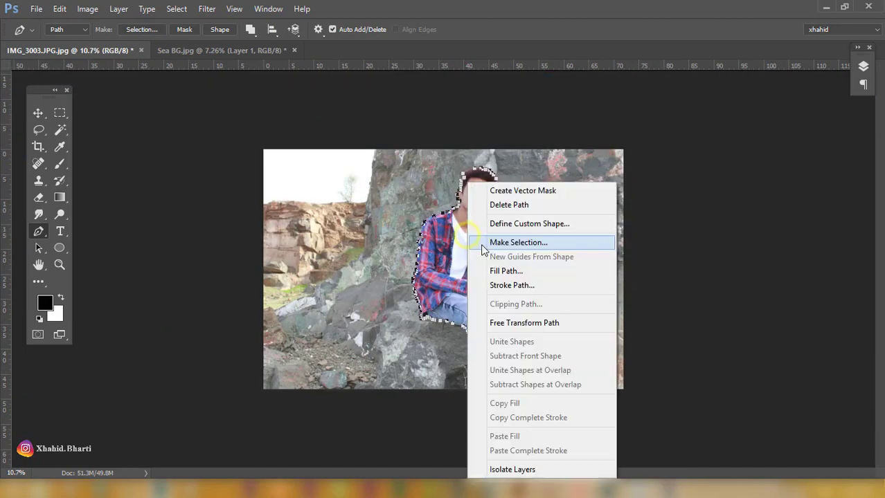
left_click(513, 242)
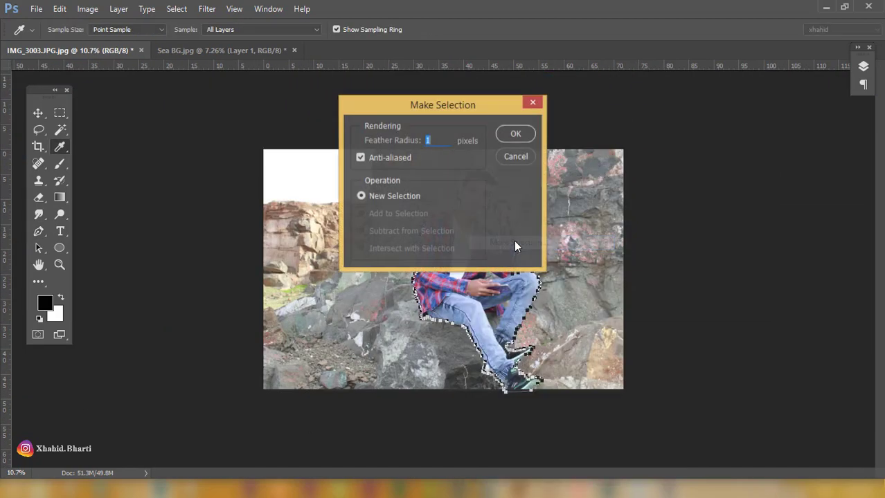
left_click(515, 133)
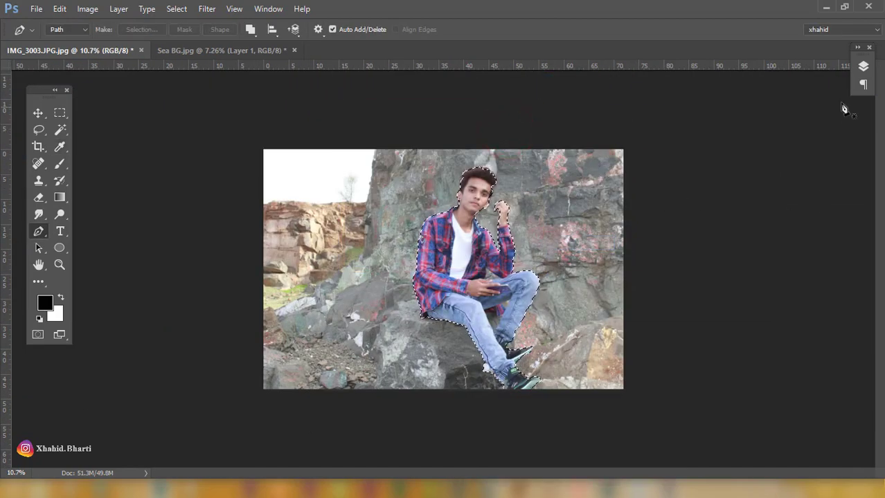
- Add a layer mask from the selection to cut the man out of the rocky background
left_click(862, 66)
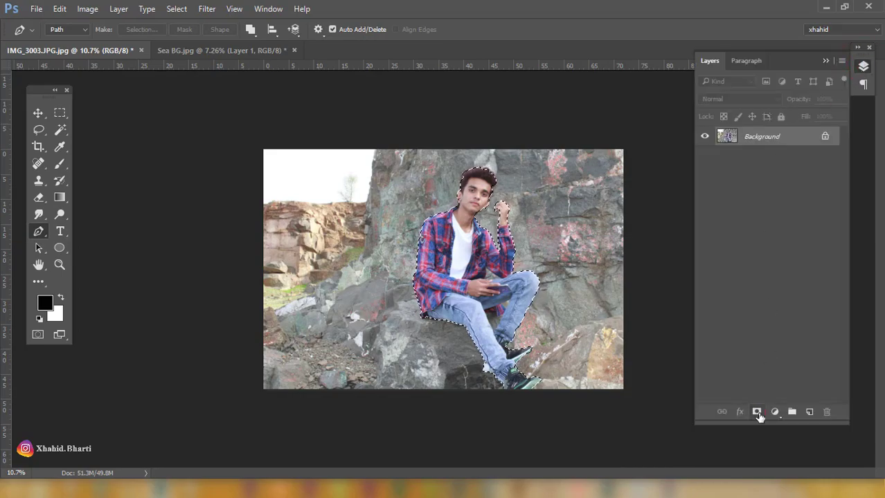
left_click(757, 411)
left_click(502, 310, "ctrl")
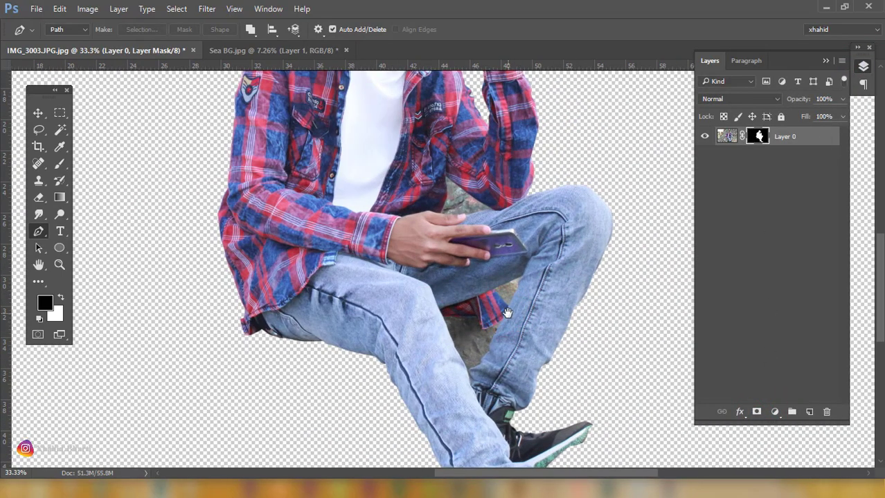
- Trace a closed path around the small rock patch between the shirt tail, the raised thigh and the lower leg
left_click_drag(436, 253, 494, 342)
left_click(421, 218)
left_click(366, 245)
left_click(326, 261)
left_click(378, 310)
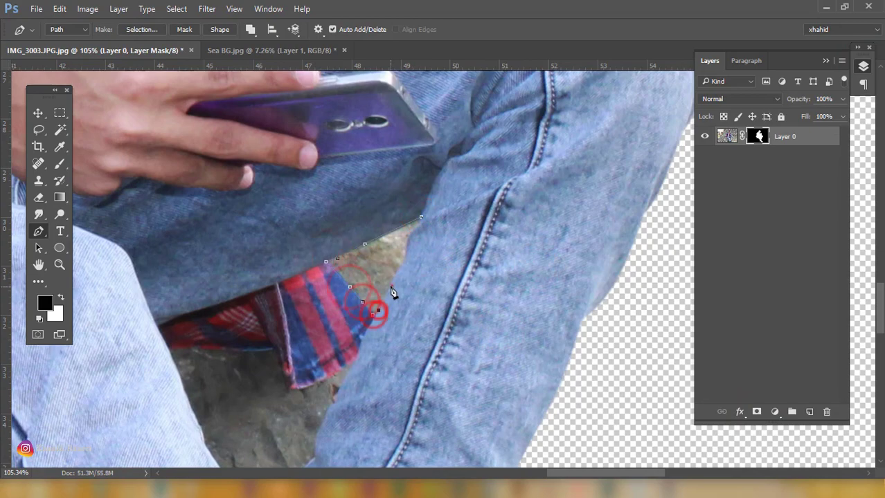
left_click(403, 264)
left_click(421, 217)
- Convert the path to a selection and fill it with black on the layer mask to hide the rock beside the shirt tail
right_click(398, 240)
left_click(453, 243)
left_click(517, 136)
key("ctrl+BackSpace")
left_click(61, 297)
key("ctrl+BackSpace")
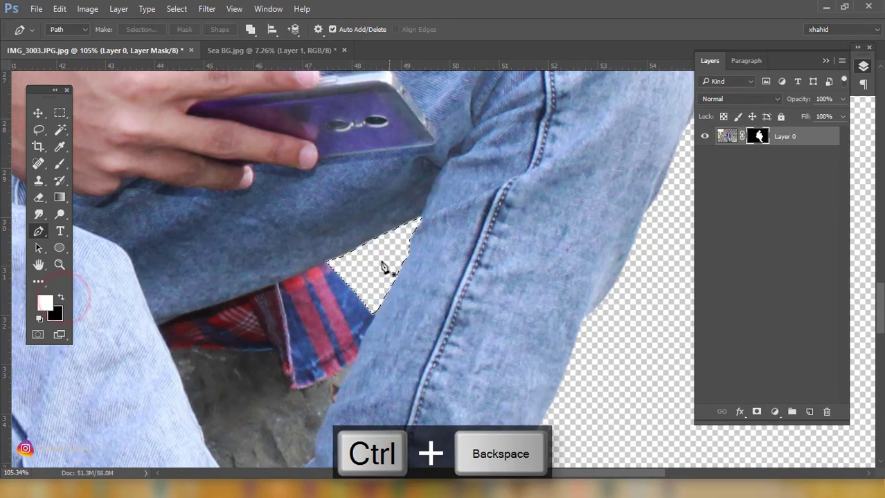
key("ctrl+d")
- Trace a closed path around the larger rock area between the man's legs, below the hanging shirt tail
left_click_drag(309, 362, 344, 266)
left_click(345, 198)
left_click(263, 257)
left_click(280, 300)
left_click(321, 371)
left_click(330, 415)
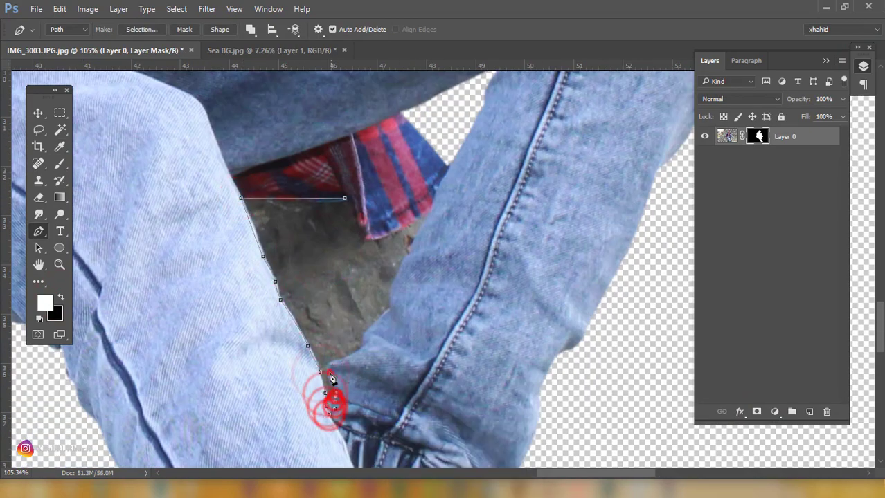
left_click(344, 361)
left_click(393, 301)
left_click(409, 253)
left_click(368, 238)
left_click(345, 198)
- Turn the path between the legs into a selection and hide that rock area by filling the layer mask with black
right_click(373, 259)
left_click(429, 244)
left_click(506, 131)
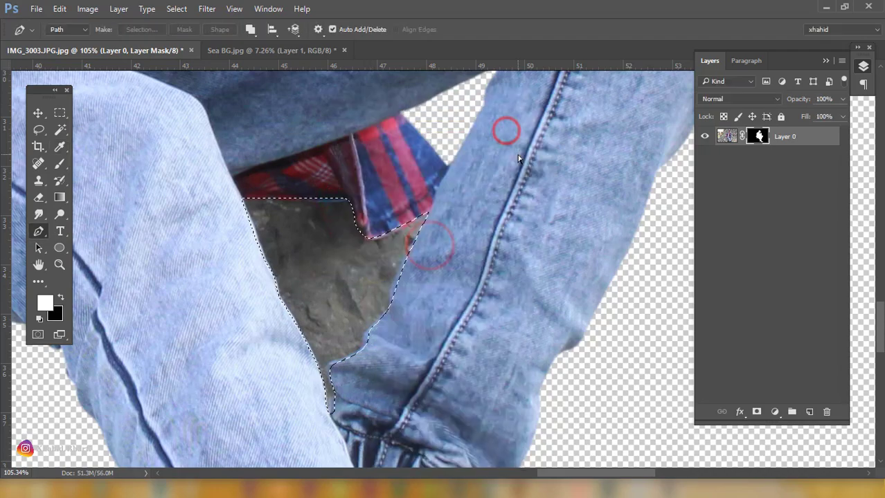
key("ctrl+BackSpace")
key("ctrl+d")
- Trace a closed path around the rock area enclosed by the shirt, the bent arm's sleeve, the thigh and the hand
left_click_drag(474, 247, 435, 302)
left_click(274, 132)
left_click(473, 273)
left_click(423, 282)
left_click(362, 300)
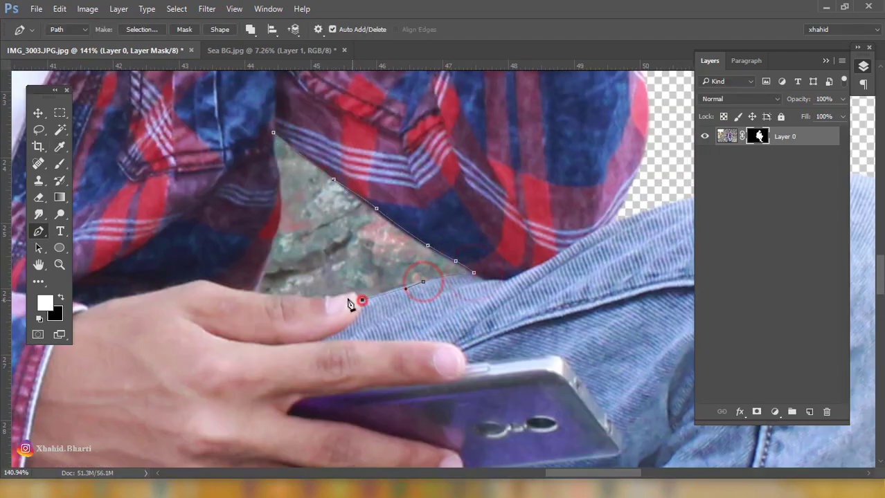
left_click(346, 294)
left_click(331, 295)
left_click(312, 299)
left_click(284, 295)
left_click(260, 295)
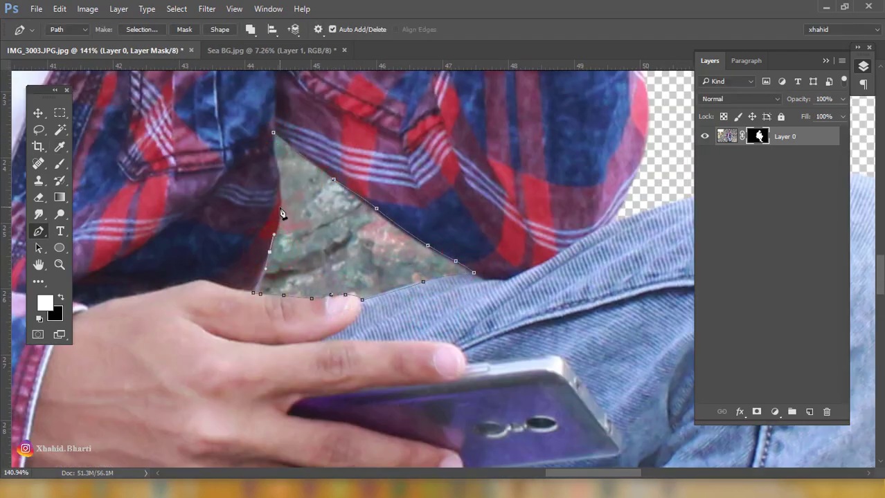
left_click(271, 147)
left_click(273, 132)
- Make a selection from the path above the hand and fill it with black on the mask to hide the rock
right_click(380, 238)
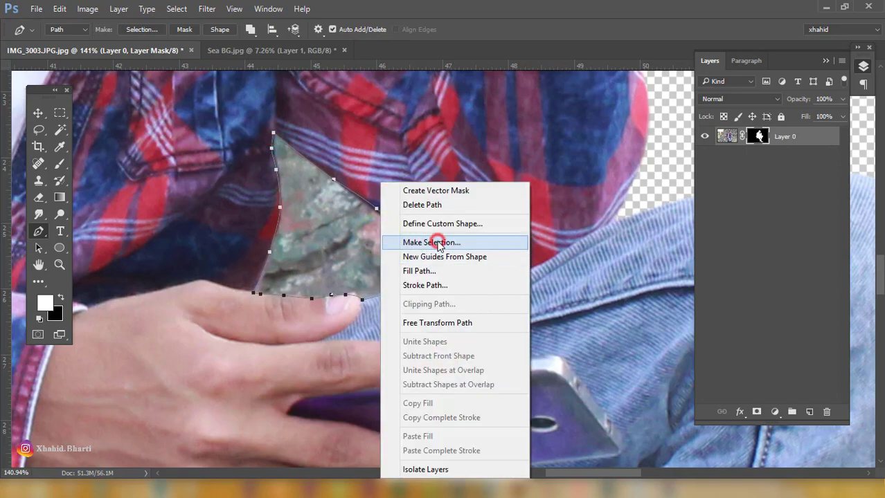
left_click(436, 241)
left_click(518, 136)
key("ctrl+BackSpace")
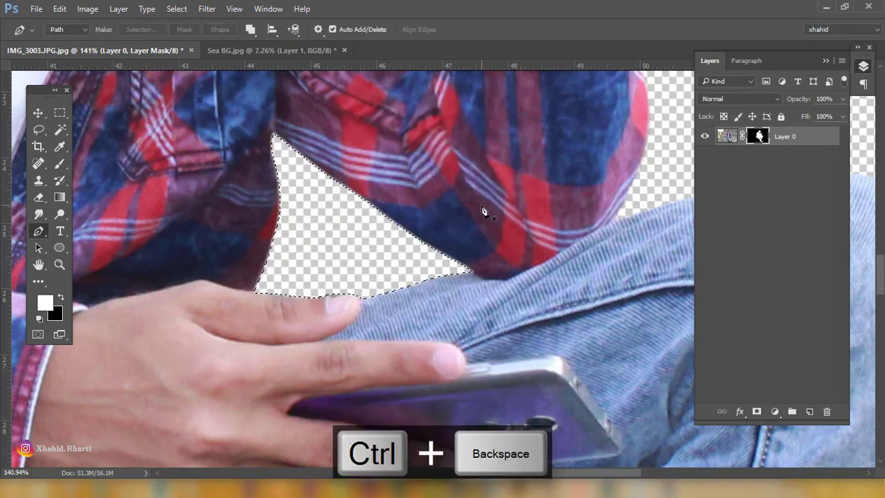
key("ctrl+d")
- Save the cut-out as a layered Photoshop PSD file named IMG_3003.JPG
scroll(460, 245, "down", 5)
key("ctrl+s")
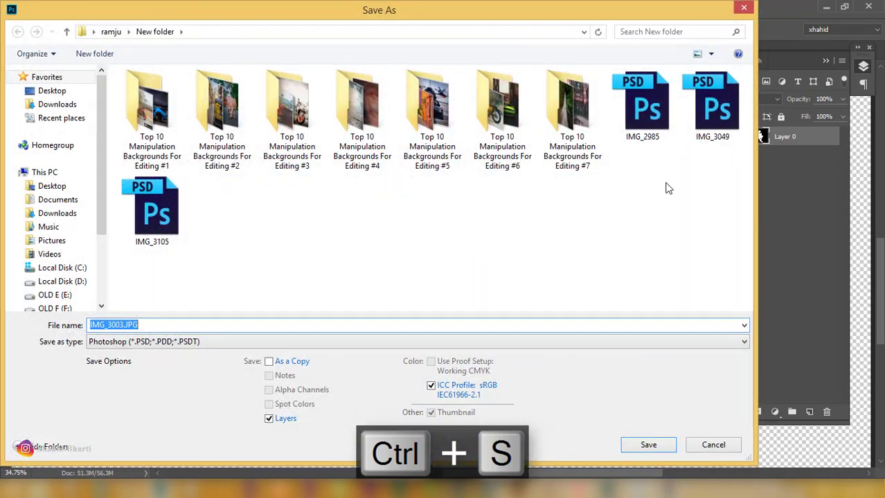
left_click(665, 445)
left_click(594, 145)
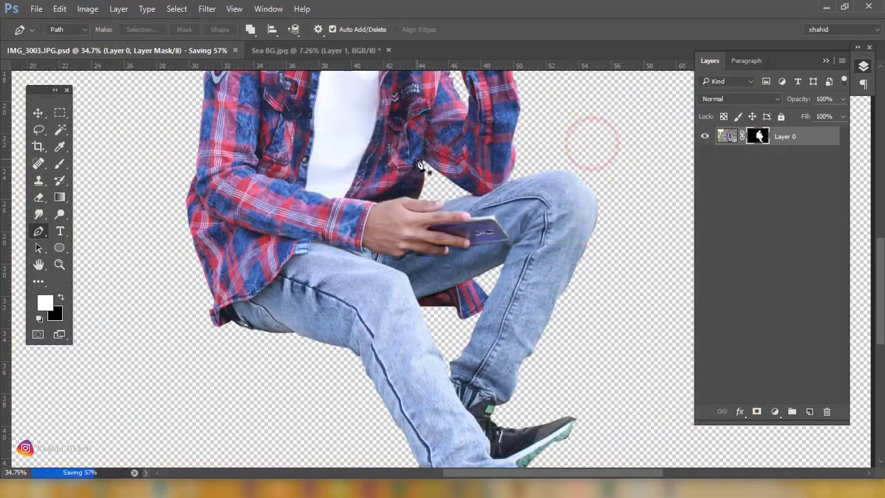
- Move the cut-out man into the Sea BG document, rotate him -7.40 degrees and place him over the car's hood
scroll(399, 166, "down", 5)
left_click(38, 113)
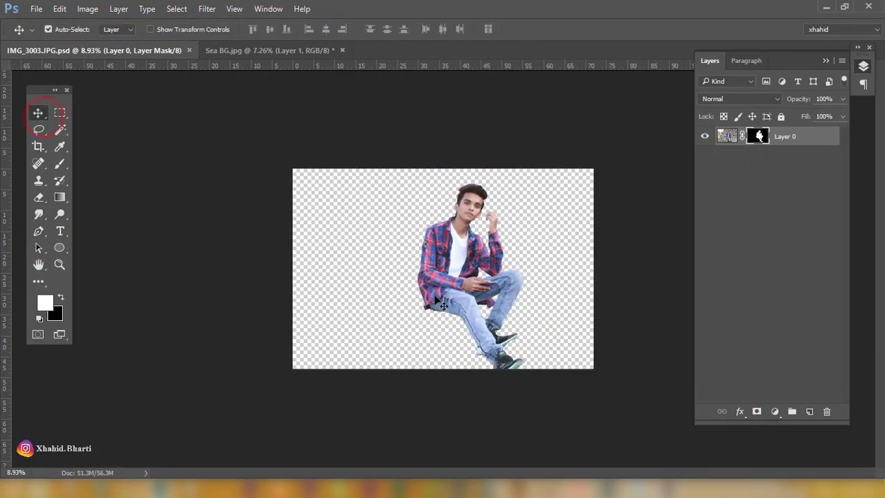
left_click_drag(454, 282, 416, 215)
key("ctrl+t")
left_click_drag(570, 212, 533, 178)
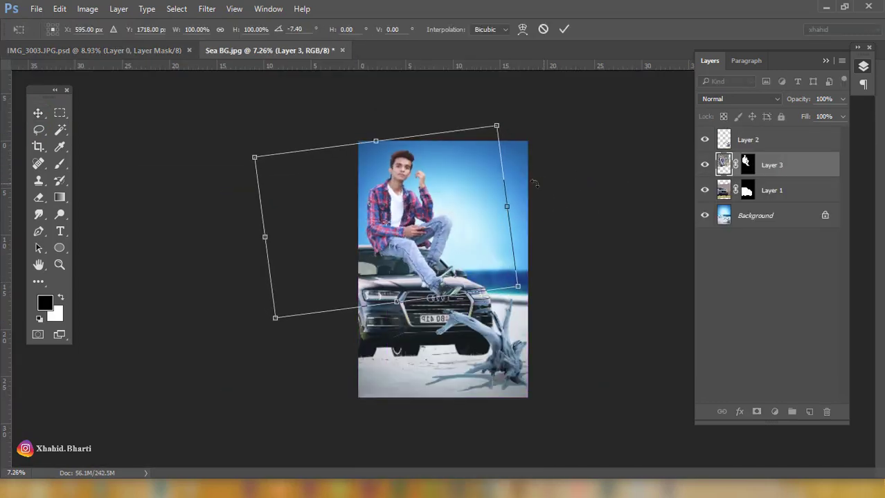
left_click_drag(432, 187, 451, 221)
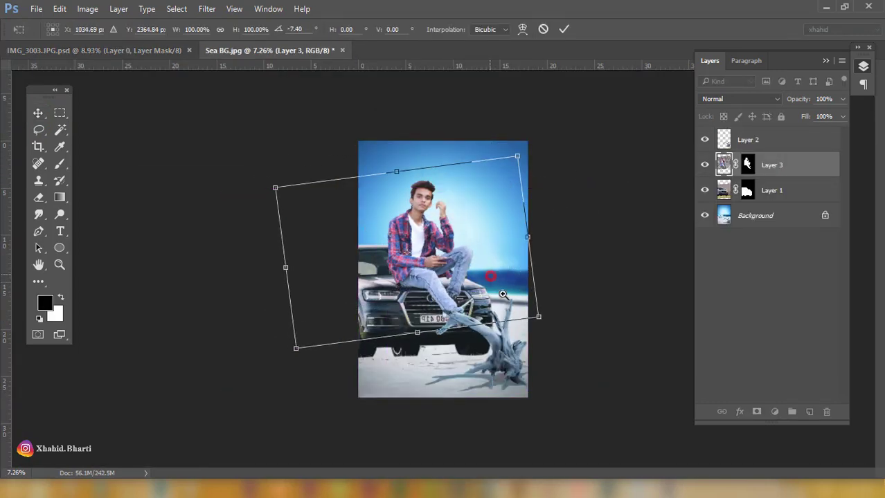
- Scale the man proportionally to 79.22% and reposition him so he sits on the car's hood
left_click_drag(490, 276, 529, 325)
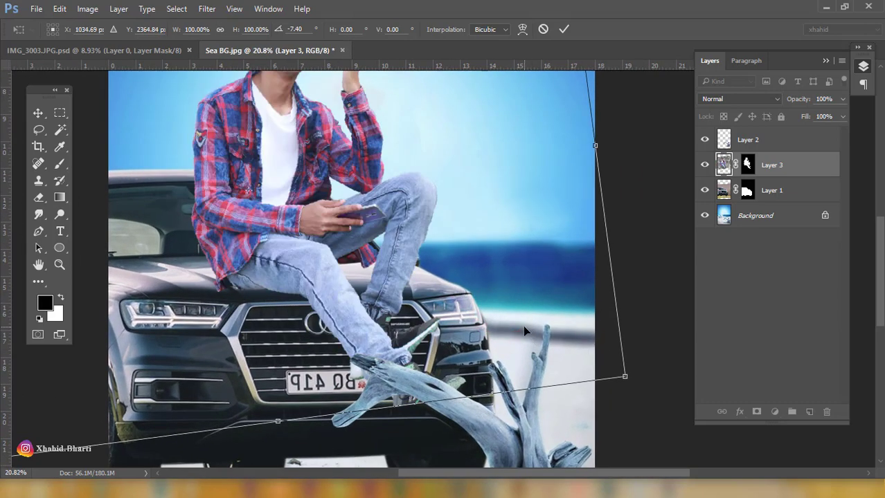
left_click_drag(470, 216, 450, 223)
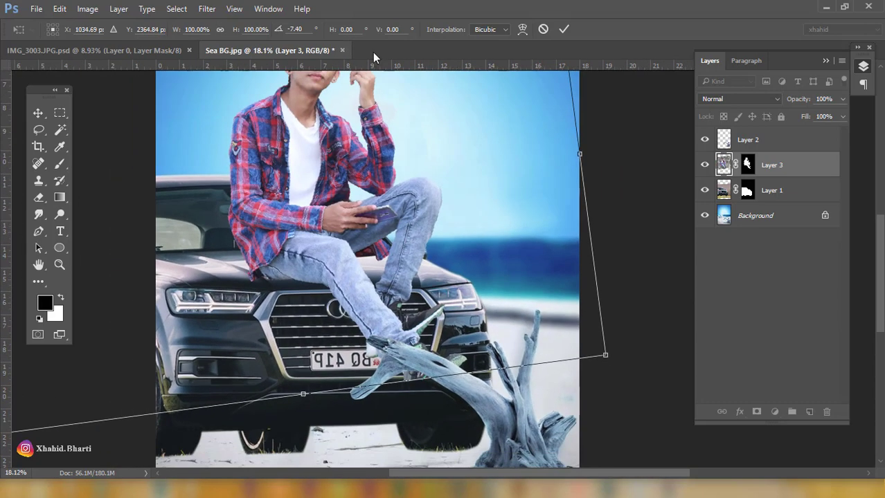
left_click_drag(179, 32, 174, 36)
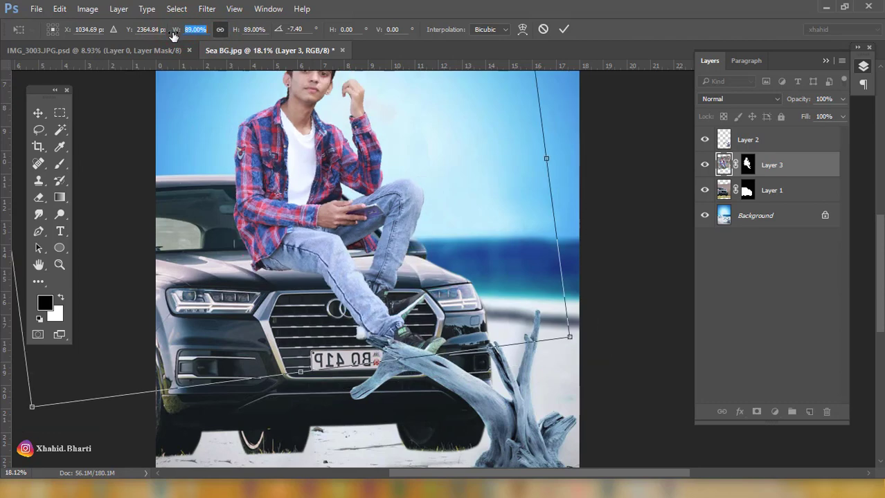
scroll(313, 173, "up", 3)
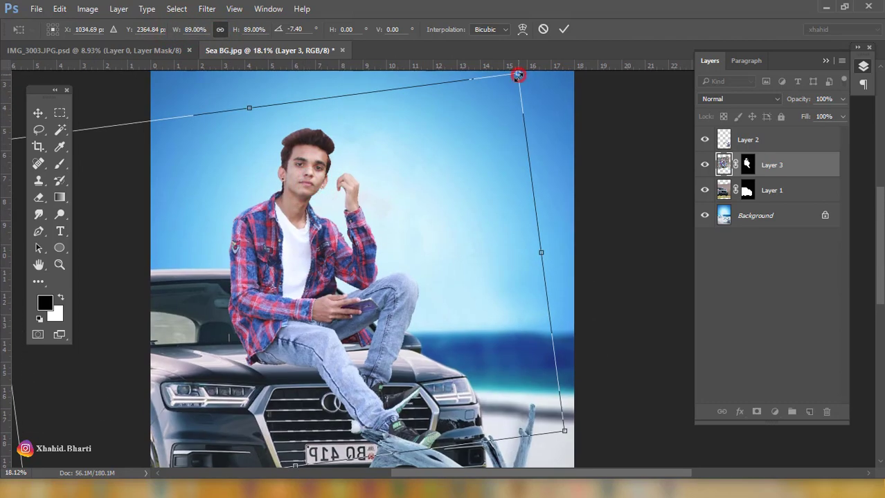
left_click_drag(518, 75, 503, 78)
left_click_drag(472, 149, 462, 173)
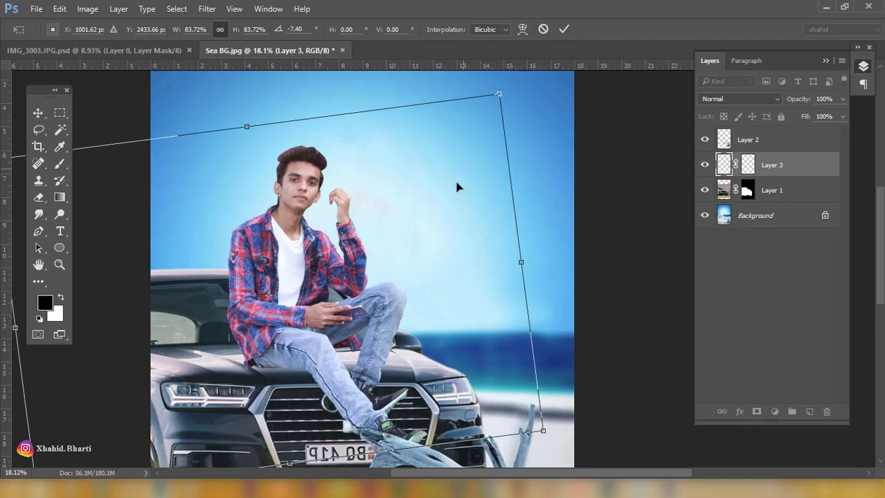
left_click_drag(502, 94, 497, 101)
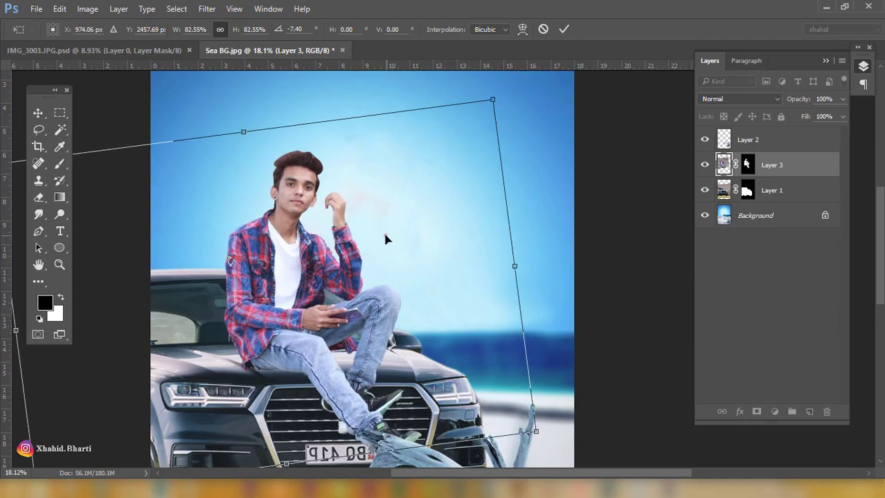
left_click_drag(387, 239, 406, 239)
left_click_drag(516, 101, 508, 108)
left_click_drag(457, 176, 440, 172)
key("Return")
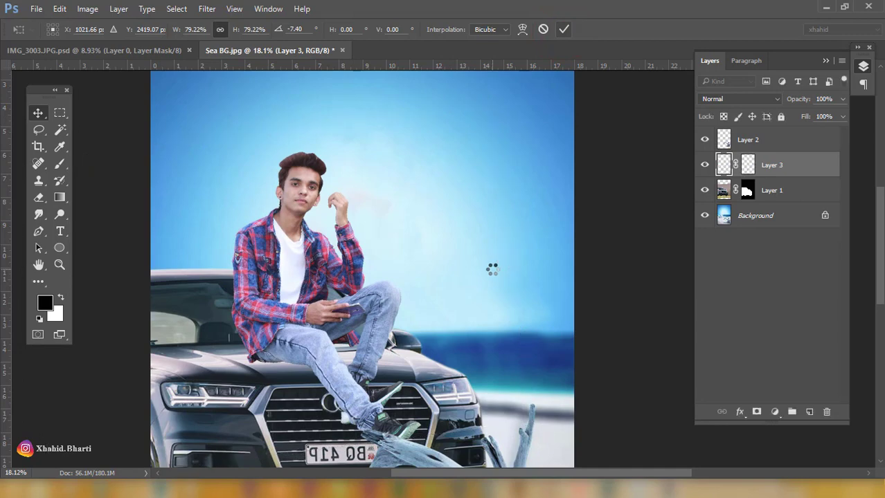
- Try to move the driftwood, and try to shift the car 0.360 in to the left on its own
right_click(491, 268)
left_click(526, 272)
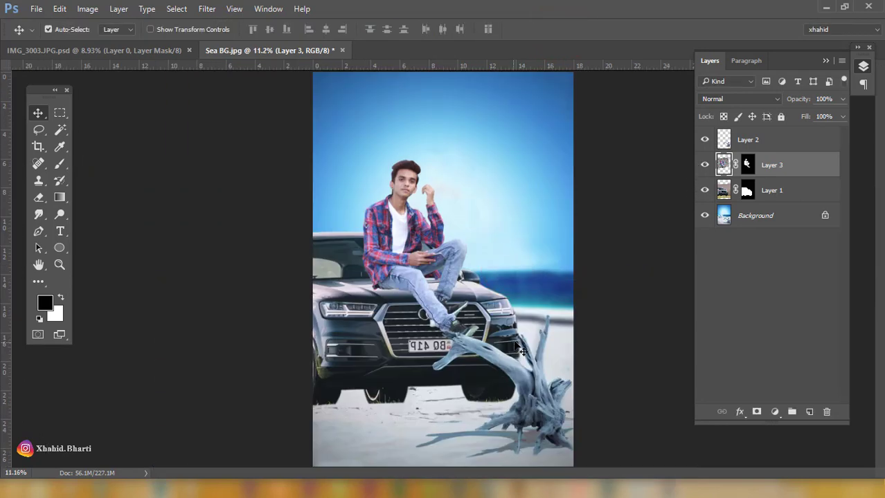
left_click_drag(485, 336, 528, 362)
key("ctrl+z")
scroll(514, 360, "down", 6)
scroll(514, 362, "up", 6)
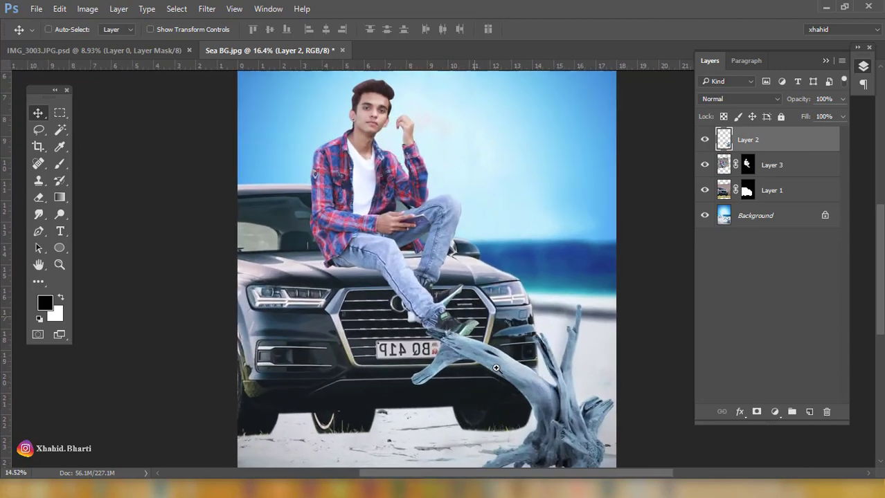
left_click_drag(392, 286, 361, 325)
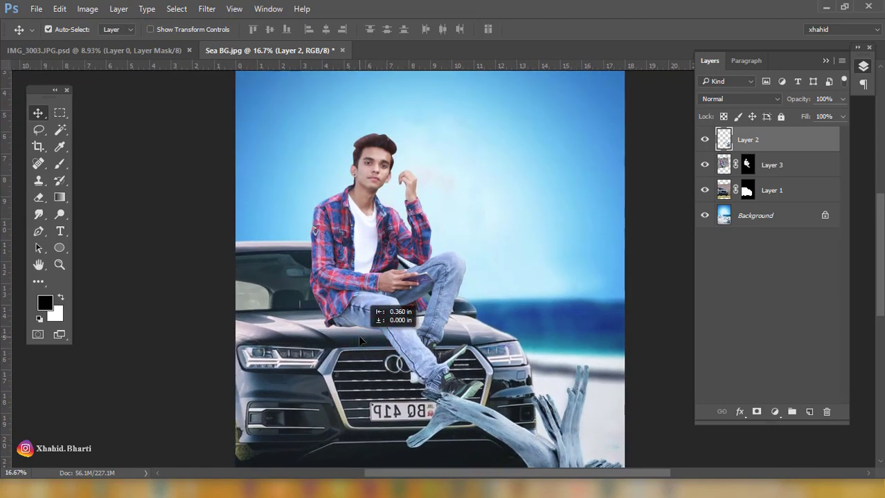
key("ctrl+z")
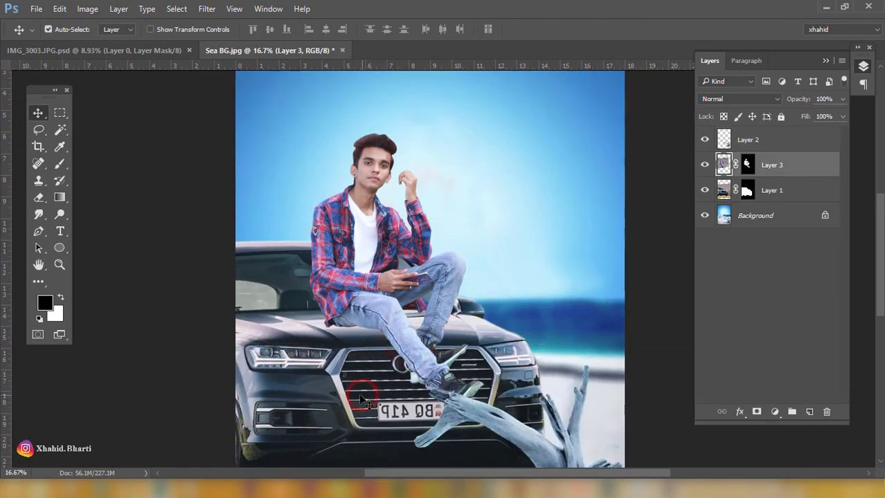
- Select the man and car layers together and shift them slightly to the left relative to the driftwood
left_click_drag(365, 397, 361, 318)
left_click_drag(373, 315, 368, 333)
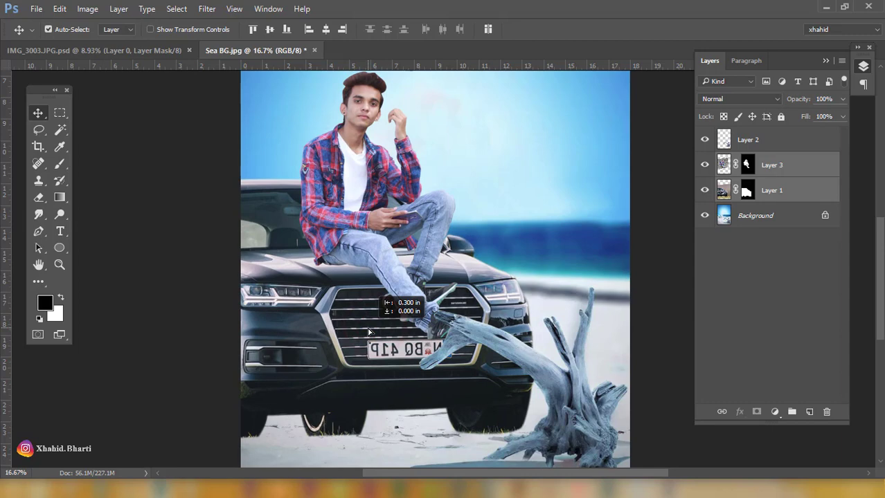
left_click_drag(368, 333, 380, 335)
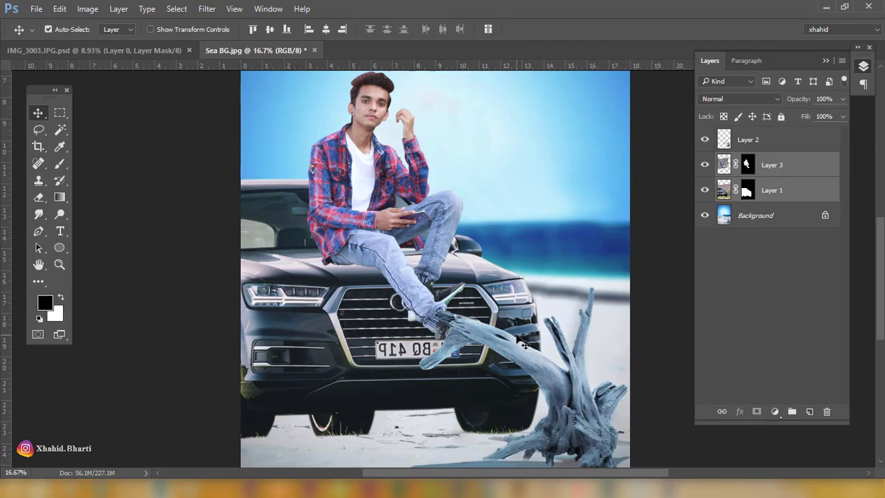
- Select the driftwood layer, Layer 2, and switch its visibility off and on to check its overlap with the man's shoe
scroll(503, 329, "up", 5)
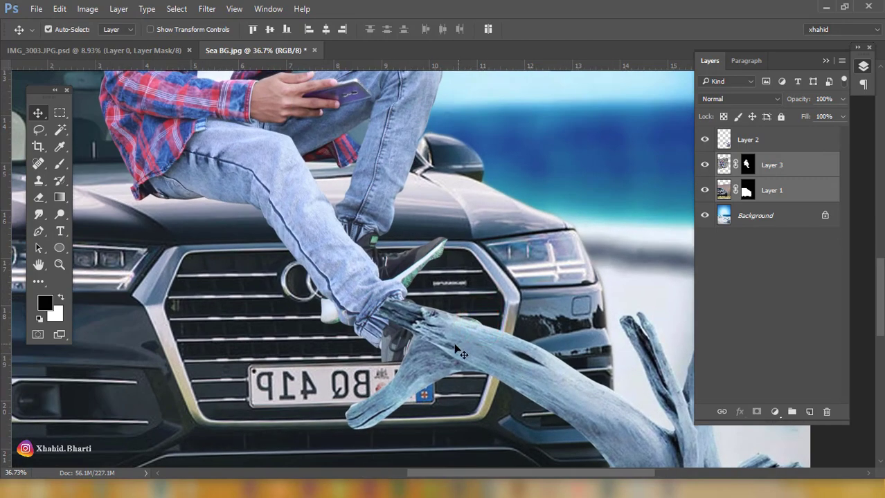
right_click(372, 296)
left_click(398, 309)
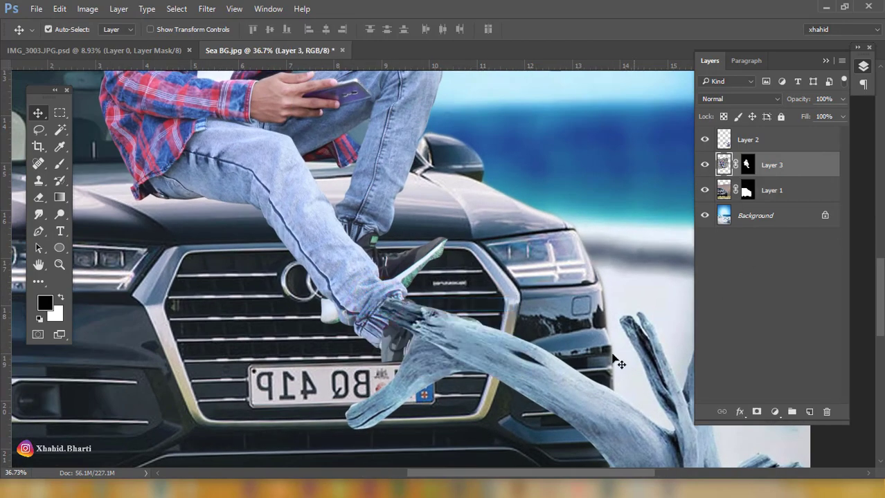
left_click(574, 391)
scroll(574, 385, "down", 3)
scroll(575, 385, "right", 2)
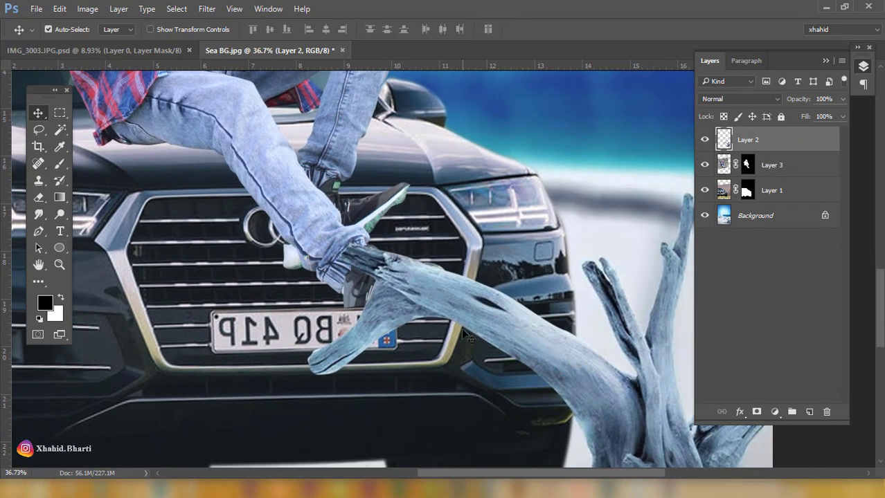
scroll(468, 337, "up", 4)
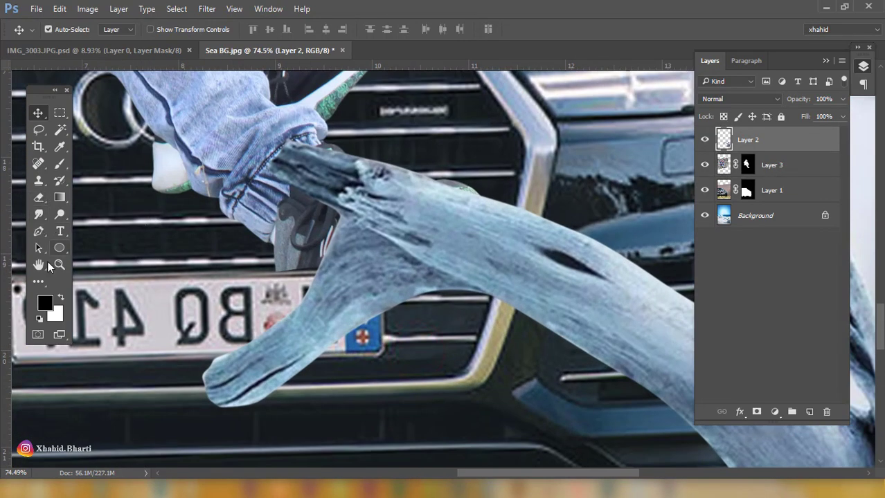
left_click(39, 231)
left_click(705, 140)
left_click(706, 141)
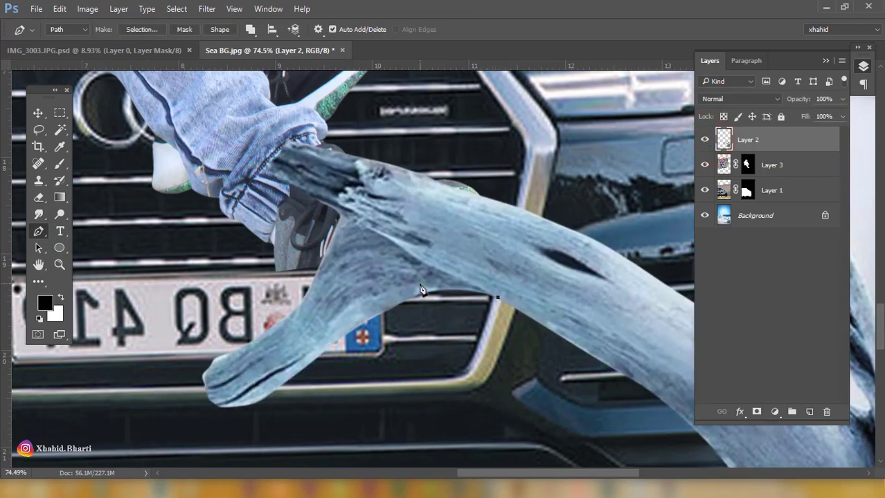
key("ctrl+z")
- Trace a closed Pen path around the driftwood's short forked stub in front of the licence plate
left_click(346, 215)
left_click(295, 284)
left_click(236, 302)
left_click(177, 359)
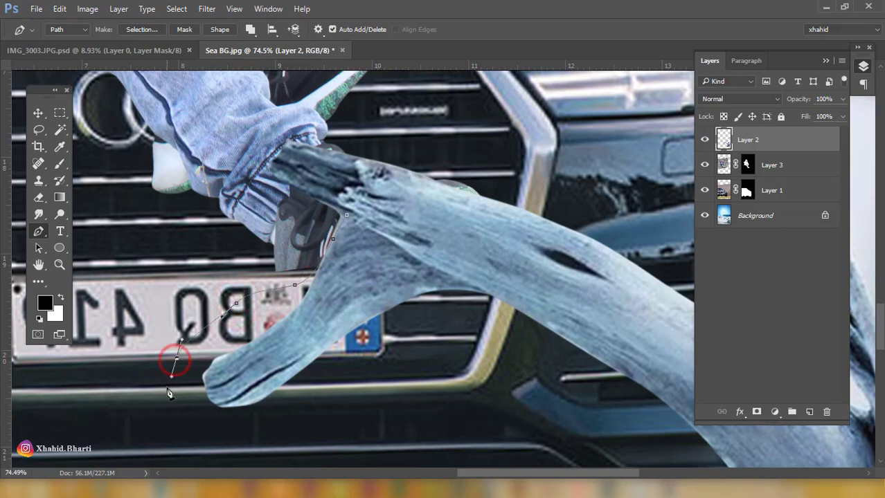
left_click(169, 393)
left_click_drag(224, 425, 252, 427)
left_click_drag(431, 356, 447, 343)
left_click_drag(386, 333, 397, 318)
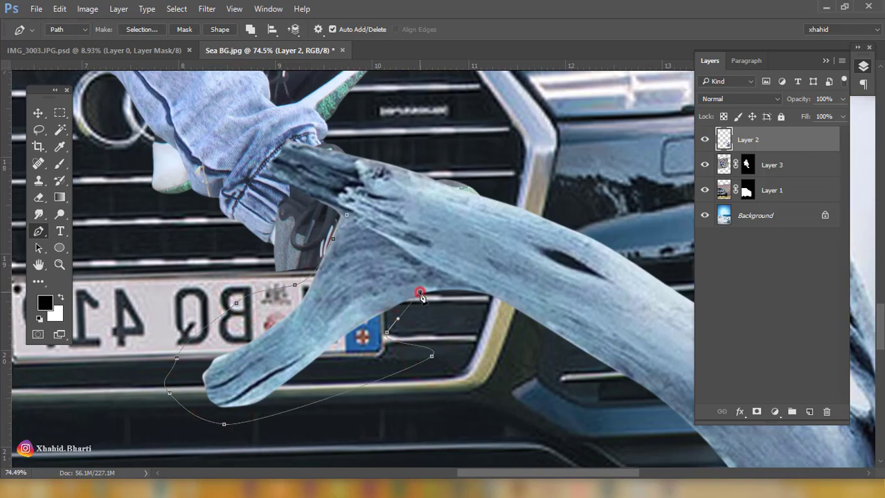
left_click(444, 281)
left_click(456, 275)
left_click_drag(379, 236, 369, 228)
left_click(347, 215)
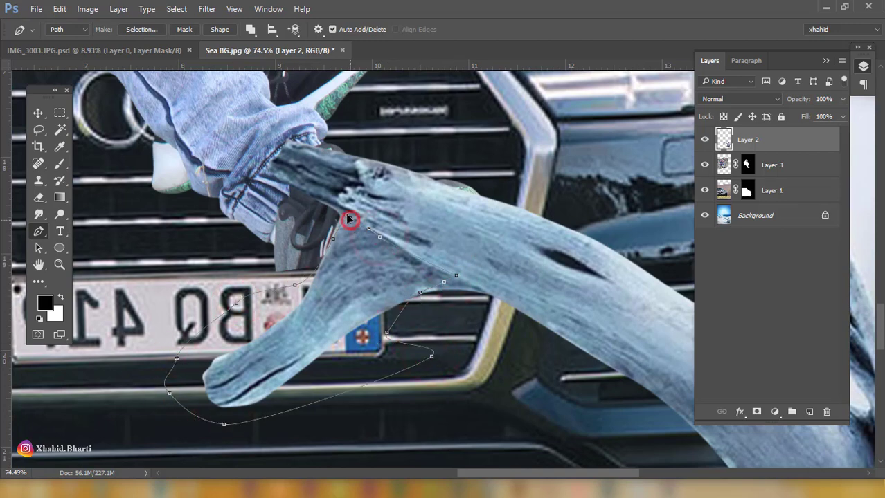
- Convert the path around the driftwood stub into a new anti-aliased selection with a 1-pixel feather radius
right_click(373, 239)
left_click(416, 237)
left_click(500, 135)
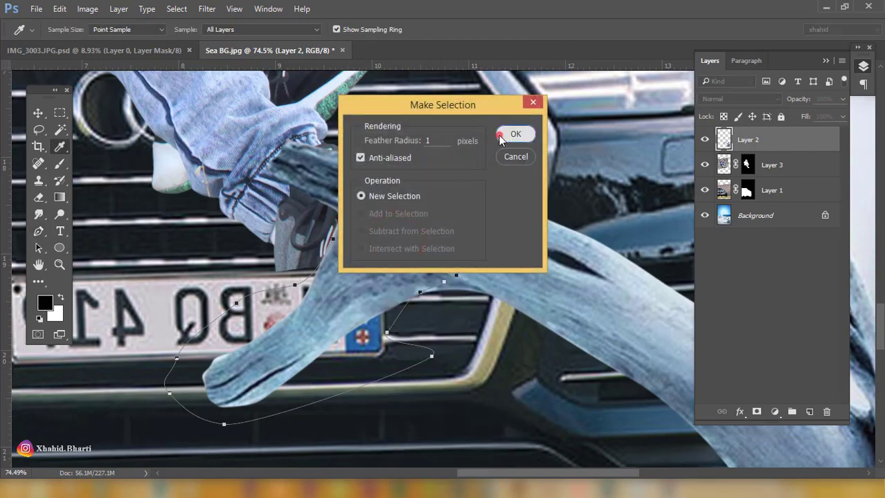
- Copy the selected driftwood stub to a new layer, scale it to 66.28%, and rotate it to about 167° above the driftwood's tip
key("ctrl+j")
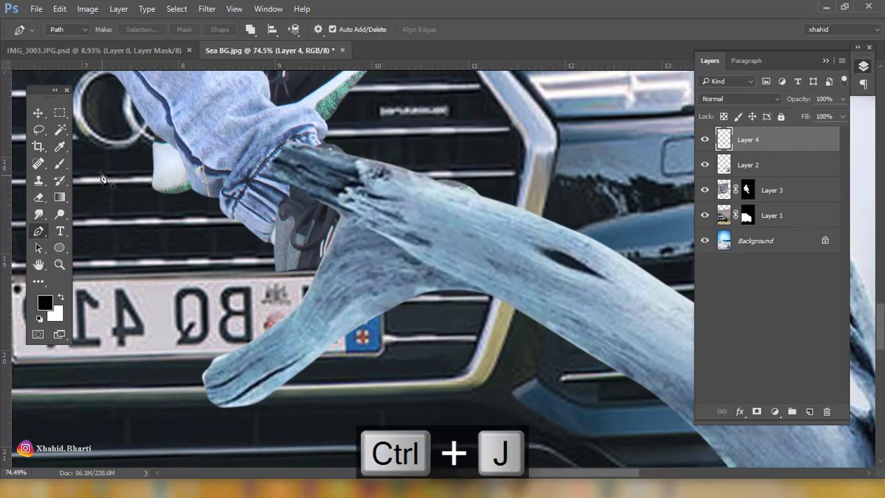
left_click(38, 113)
key("ctrl+t")
left_click_drag(409, 304, 258, 375)
scroll(329, 257, "down", 2)
left_click_drag(330, 257, 336, 167)
left_click_drag(439, 177, 440, 213)
left_click_drag(391, 140, 368, 169)
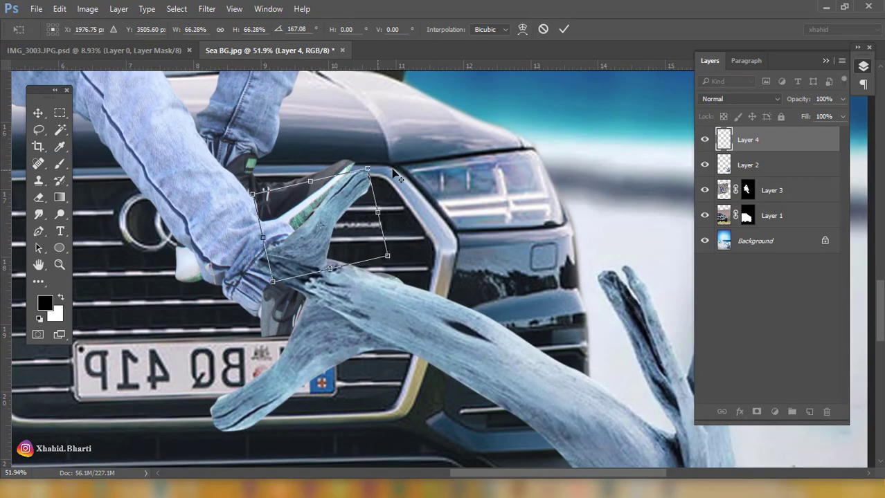
- Fine-tune the stub copy's angle and position against the man's shoe, apply the transform, and place Layer 4 beneath Layer 2
left_click_drag(446, 179, 449, 190)
left_click_drag(361, 205, 361, 198)
left_click_drag(435, 205, 429, 186)
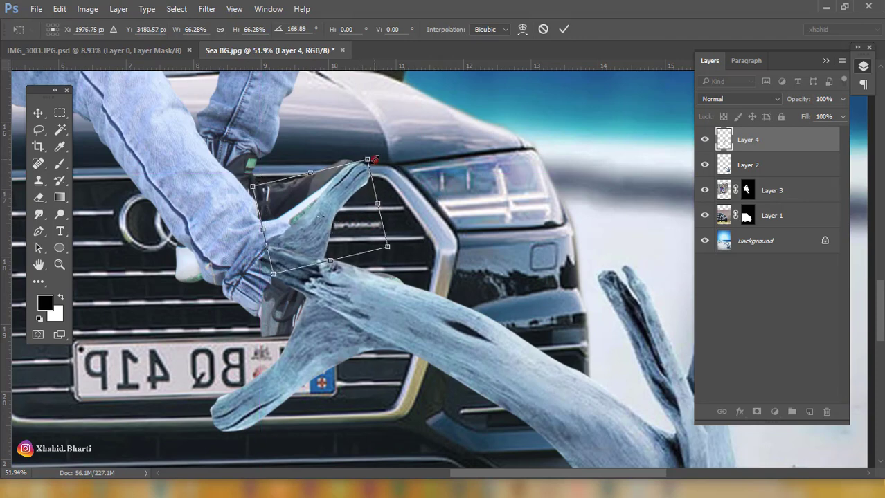
left_click_drag(374, 160, 373, 178)
left_click(565, 31)
left_click_drag(758, 141, 758, 178)
left_click_drag(271, 247, 312, 292)
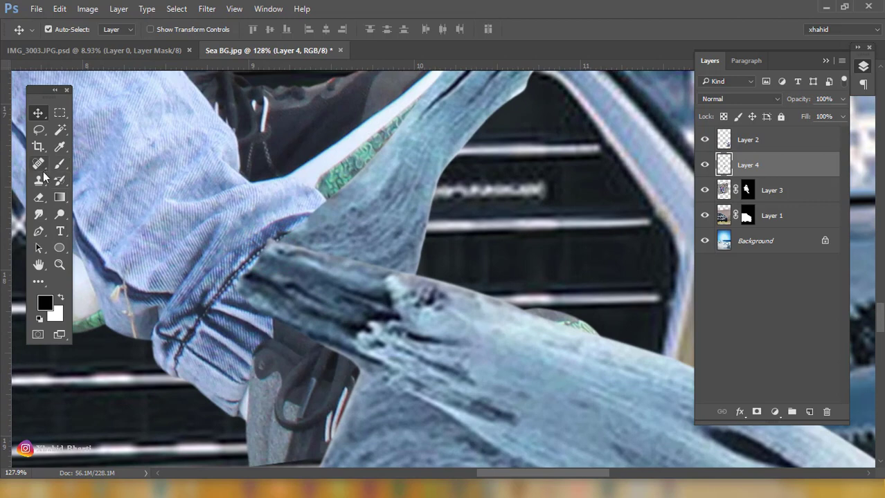
- On Layer 2, erase the driftwood's upper edge where it meets the copied stub, using a soft 50-pixel eraser
left_click(39, 198)
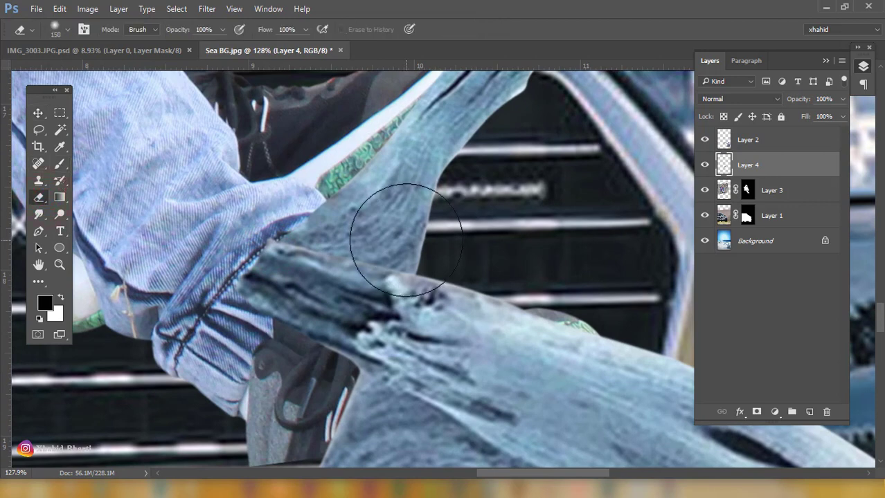
key("bracketleft")
key("bracketleft")
key("bracketleft")
key("bracketleft")
key("bracketleft")
key("bracketleft")
key("bracketleft")
key("bracketleft")
key("bracketleft")
key("bracketleft")
key("bracketleft")
key("bracketleft")
left_click(760, 141)
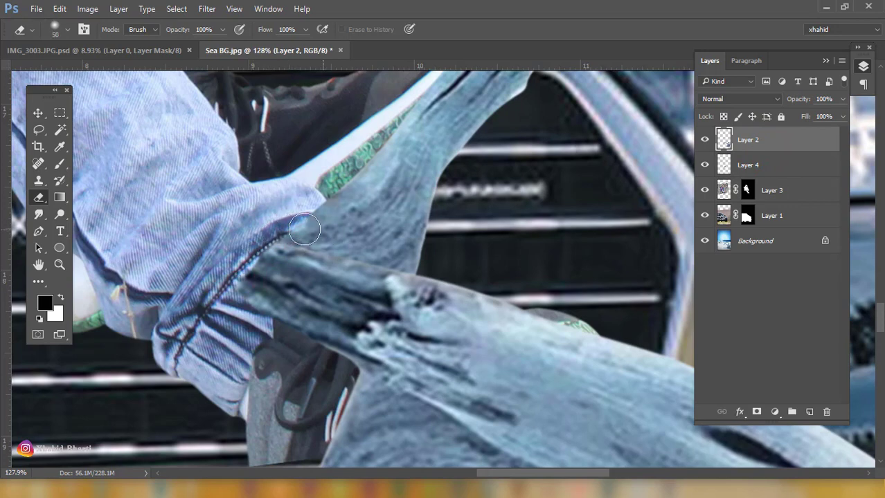
mouse_move(326, 236)
left_mouse_down()
mouse_move(421, 255)
mouse_move(381, 282)
mouse_move(387, 277)
left_mouse_up()
key("ctrl+z")
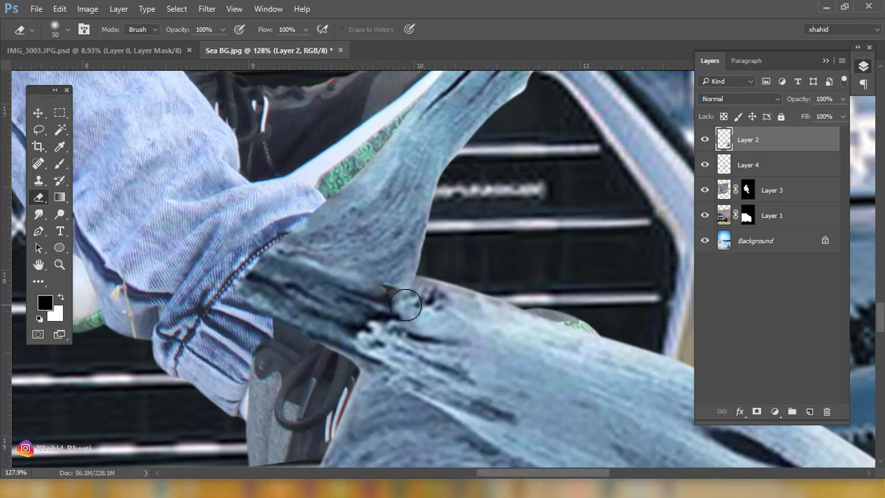
- Clone wood texture over the gap at the stub joint on Layer 4 with a 70-pixel Clone Stamp brush
left_click(761, 166)
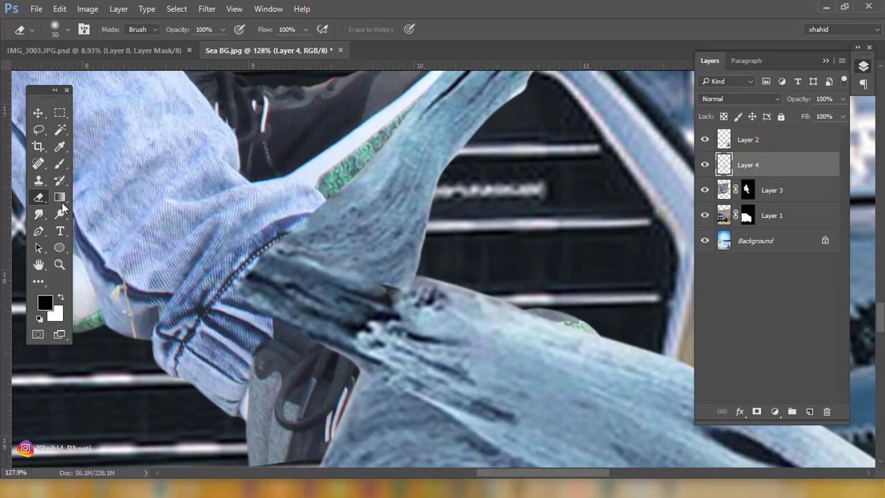
left_click(39, 182)
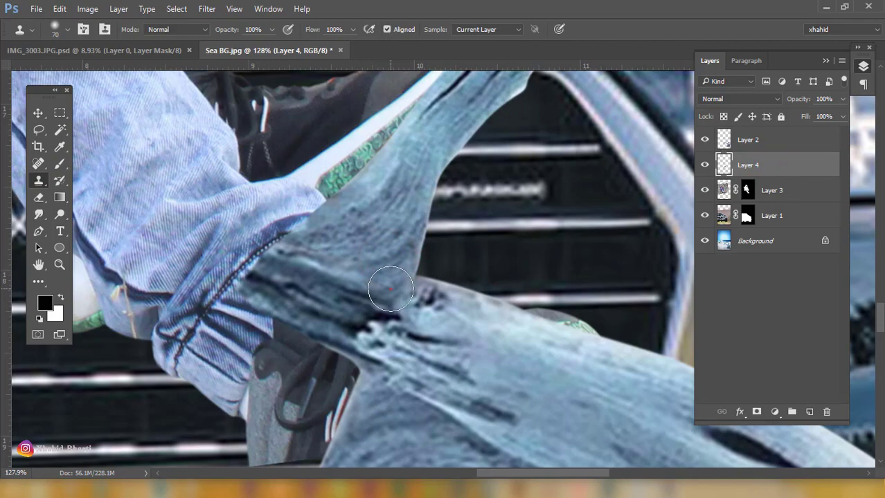
left_click(38, 112)
left_click_drag(373, 191, 312, 277)
key("ctrl+0")
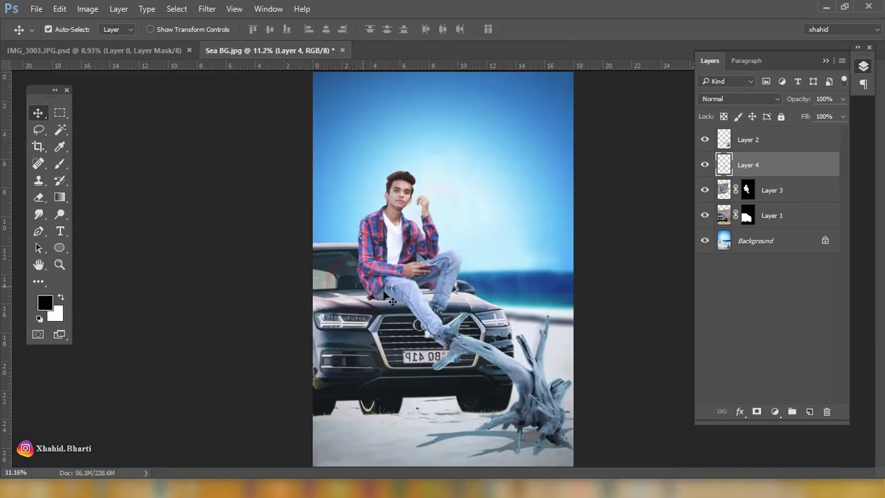
- Trace a closed Pen path around the driftwood's short dark upright branch beside the car's front corner
left_click_drag(487, 374, 468, 364)
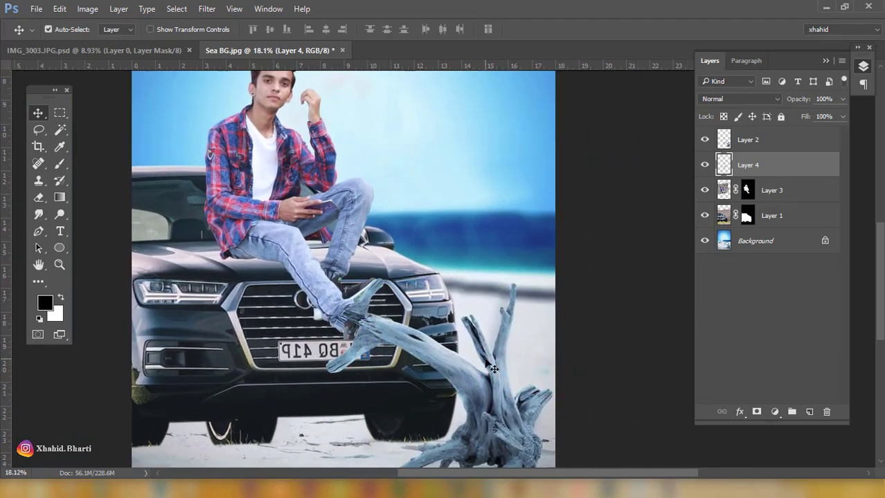
left_click_drag(482, 346, 433, 310)
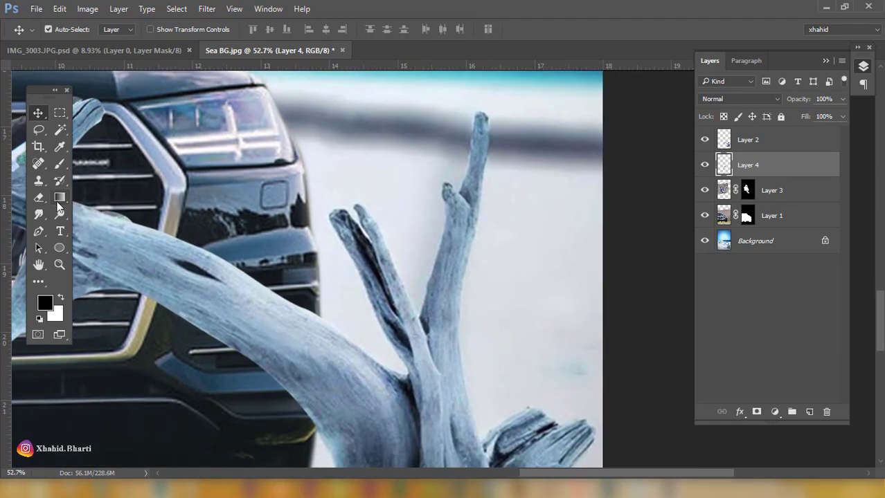
left_click(39, 232)
left_click(311, 210)
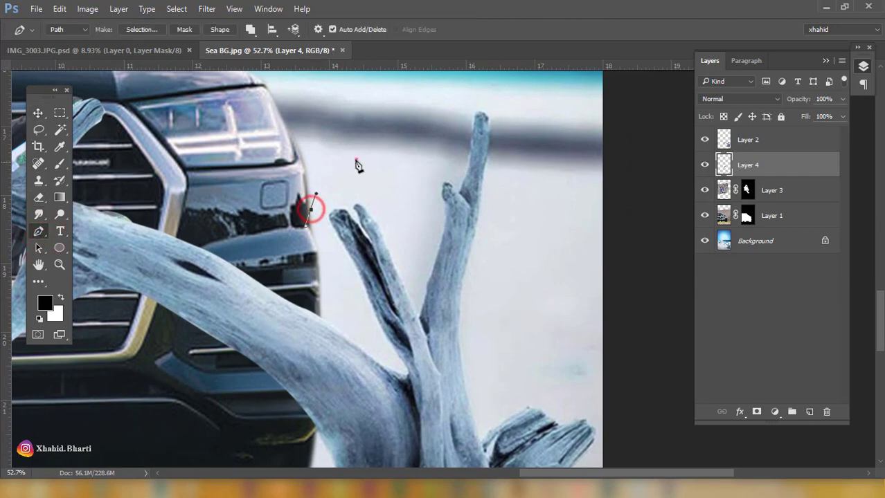
left_click_drag(356, 160, 370, 160)
left_click_drag(398, 207, 404, 225)
left_click_drag(414, 288, 417, 298)
left_click(423, 318)
left_click(425, 334)
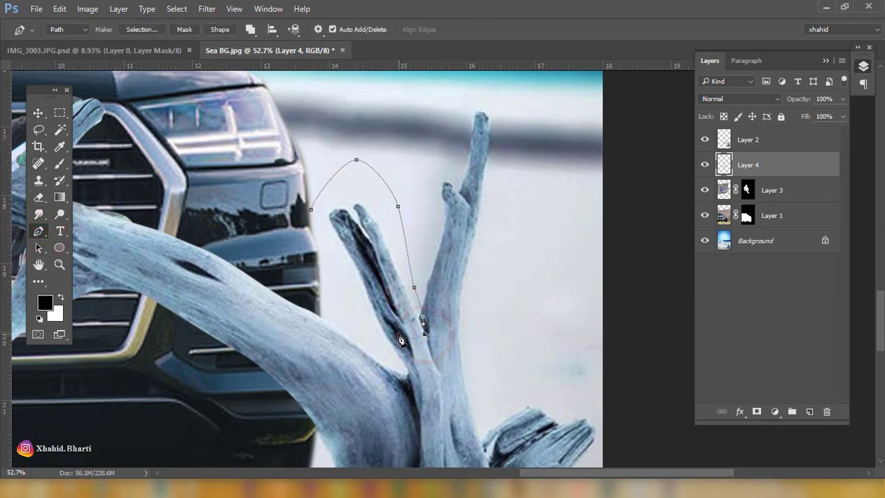
left_click(397, 334)
left_click(383, 333)
left_click_drag(345, 295, 337, 274)
left_click(311, 210)
- Convert the branch path into a selection and copy that part of Layer 2 to a new layer
right_click(379, 182)
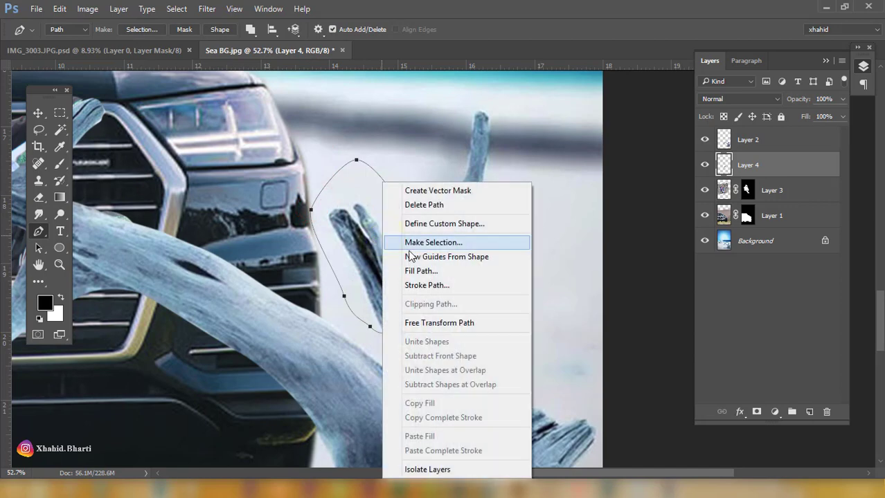
left_click(423, 242)
left_click(515, 133)
left_click(705, 139)
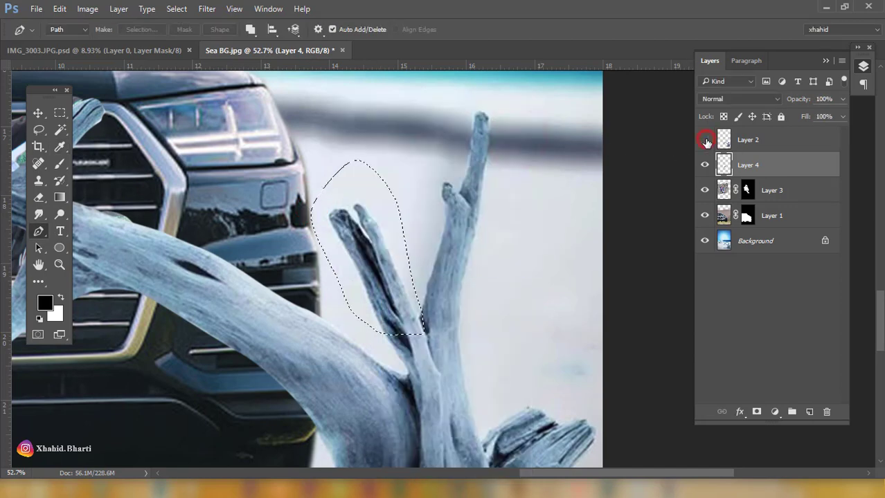
left_click(705, 141)
left_click(705, 140)
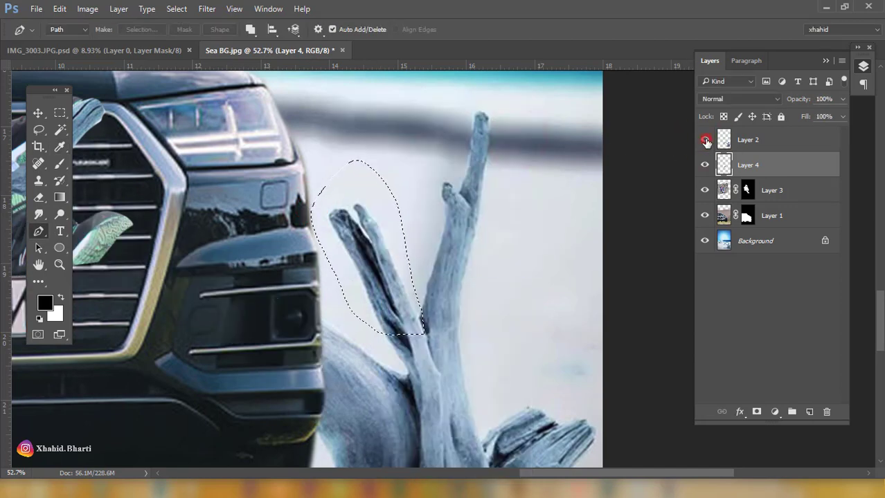
left_click(768, 142)
key("ctrl+j")
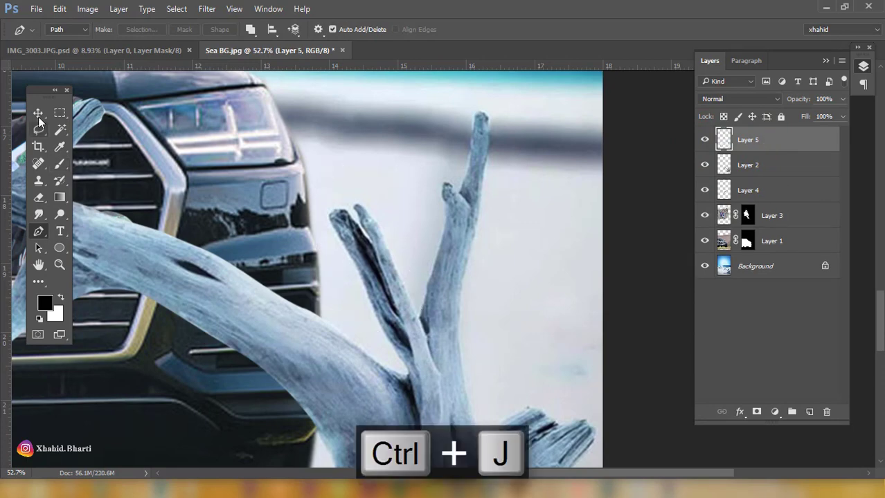
- Move the copied branch onto the driftwood trunk between the car's grille and headlight
left_click(39, 117)
left_click_drag(372, 264, 185, 208)
left_click_drag(158, 207, 391, 296)
left_click_drag(410, 294, 273, 243)
key("ctrl+t")
left_click_drag(310, 267, 392, 302)
- Mirror the branch copy, rotate it to about -42.6° at -100% height, and seat its base on the trunk
right_click(399, 301)
left_click(468, 278)
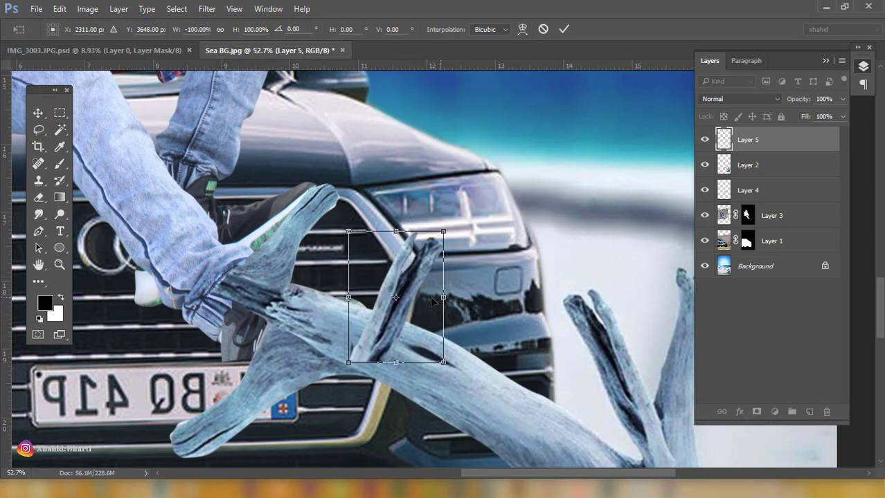
left_click_drag(514, 296, 415, 277)
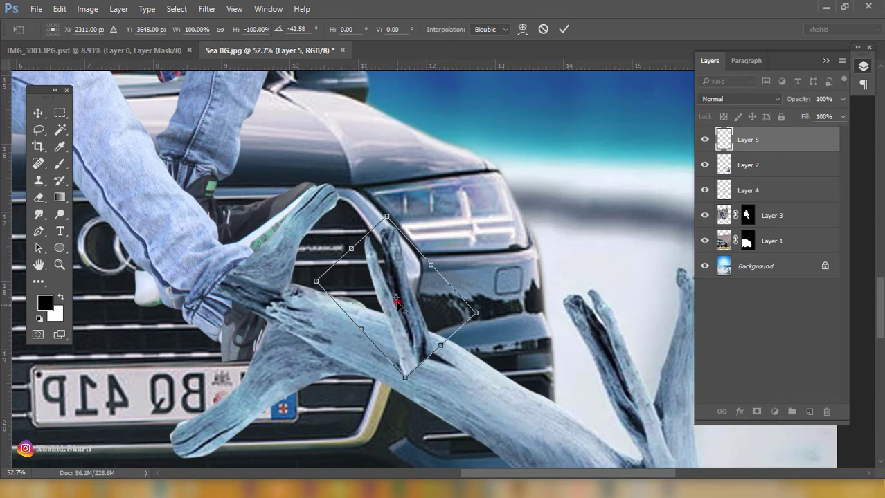
mouse_move(429, 338)
left_mouse_down()
mouse_move(415, 315)
mouse_move(435, 336)
left_mouse_up()
left_click(564, 30)
- Place Layer 5 beneath Layer 2 and erase Layer 2's trunk edge over the branch's base with a 50-pixel eraser
left_click_drag(774, 142, 775, 169)
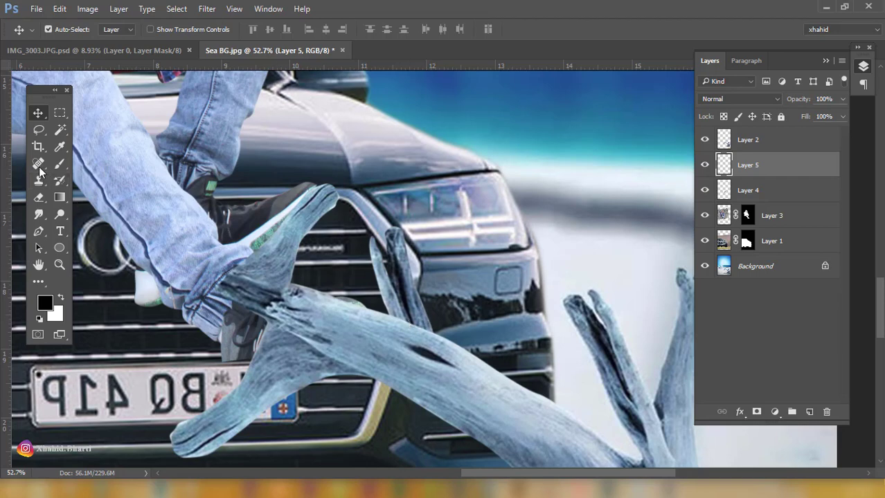
left_click(39, 198)
left_click(765, 139)
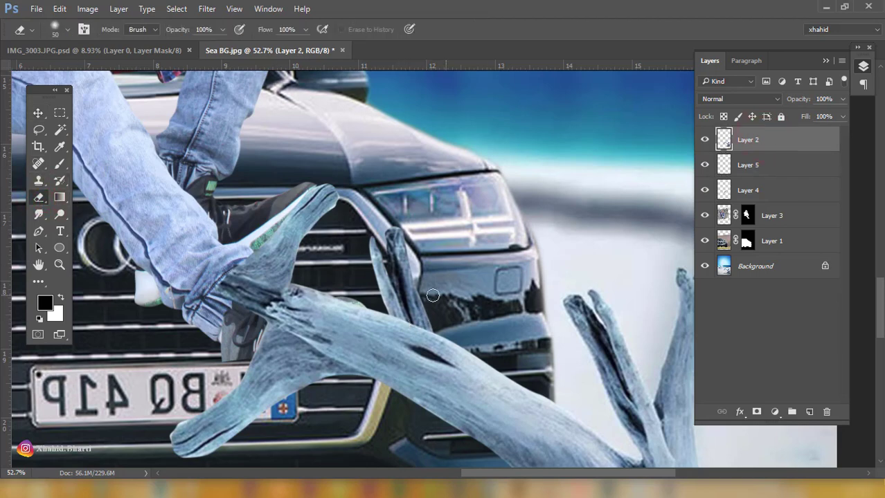
left_click_drag(389, 307, 430, 327)
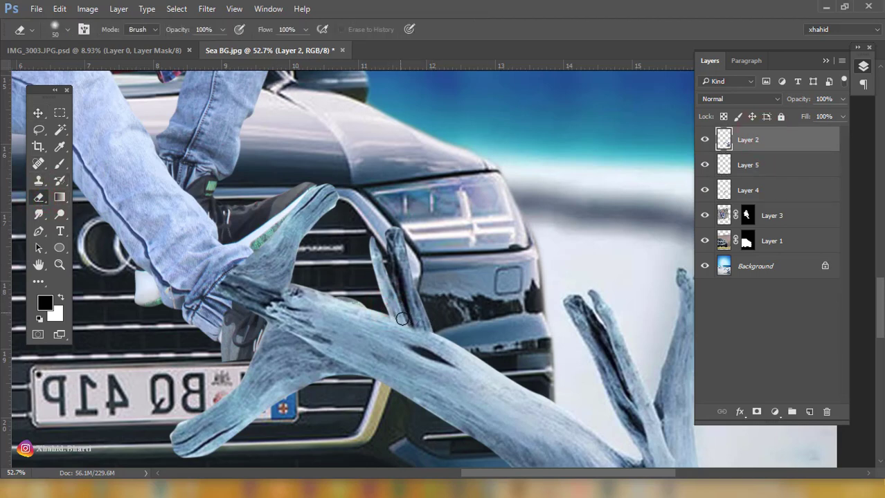
- Try to erase deeper into the trunk on Layer 2 so the branch's dark groove joins the knothole, and undo it
mouse_move(417, 342)
left_mouse_down()
mouse_move(432, 345)
mouse_move(421, 353)
mouse_move(416, 333)
left_mouse_up()
left_click(419, 345)
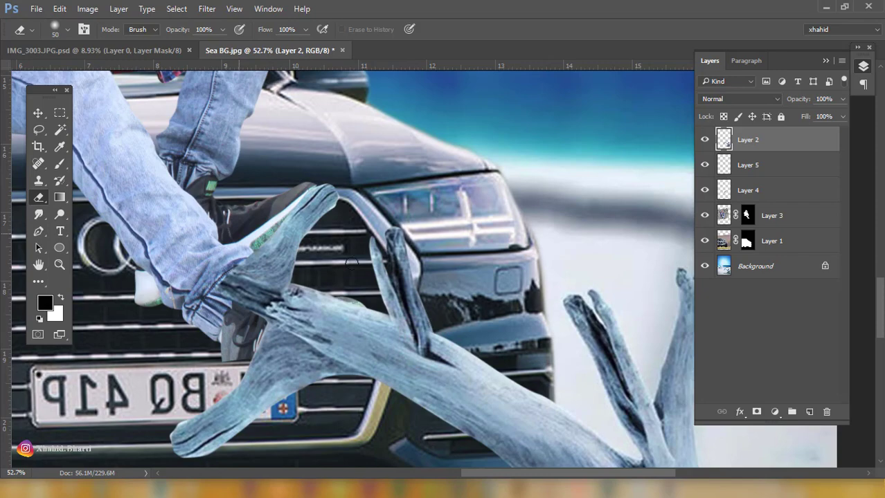
scroll(478, 364, "up", 2)
key("ctrl+alt+z")
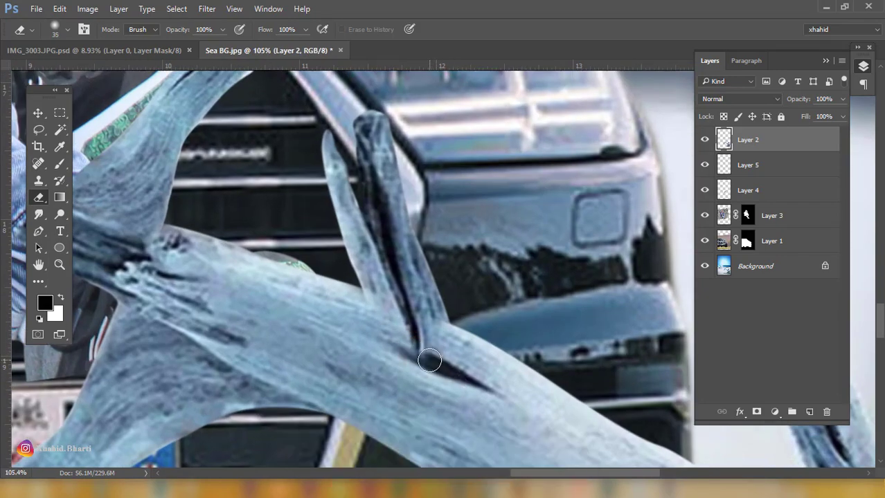
left_click_drag(424, 358, 429, 356)
key("ctrl+alt+z")
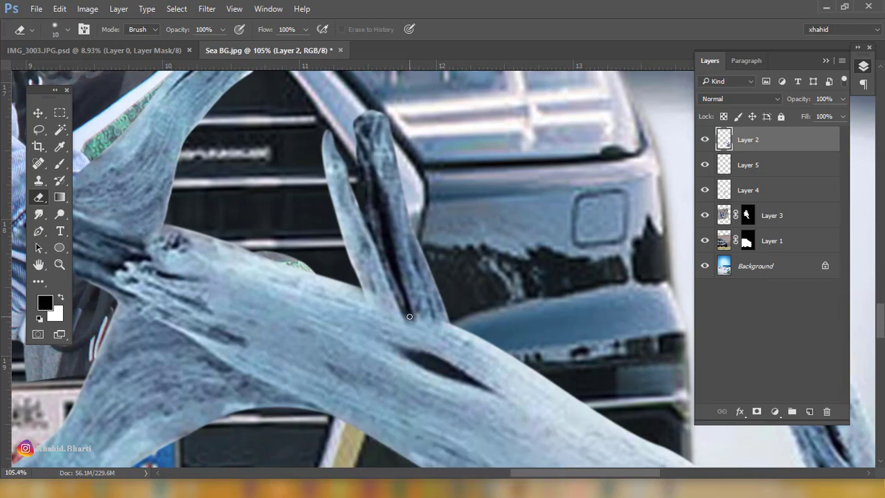
- Blend the branch's base into the trunk by erasing a short stroke on Layer 2 with a 20-pixel eraser
key("]")
left_click_drag(409, 319, 408, 344)
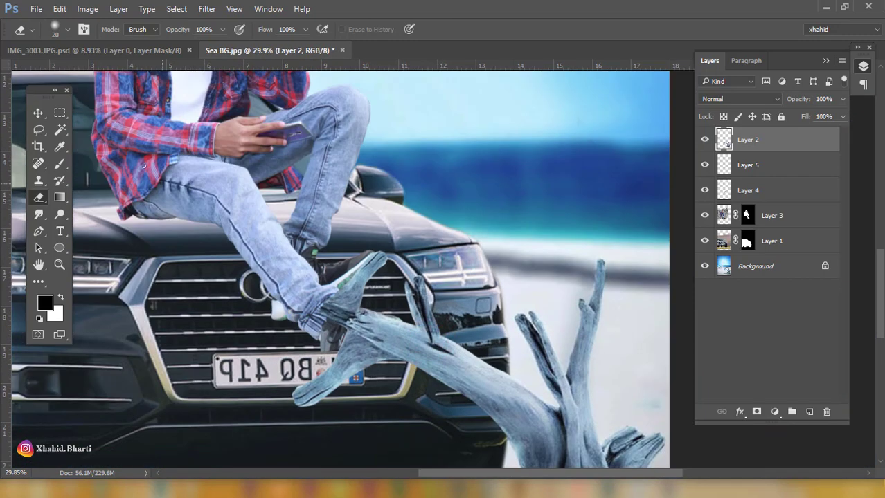
left_click(39, 112)
left_click_drag(392, 284, 378, 284)
key("ctrl+0")
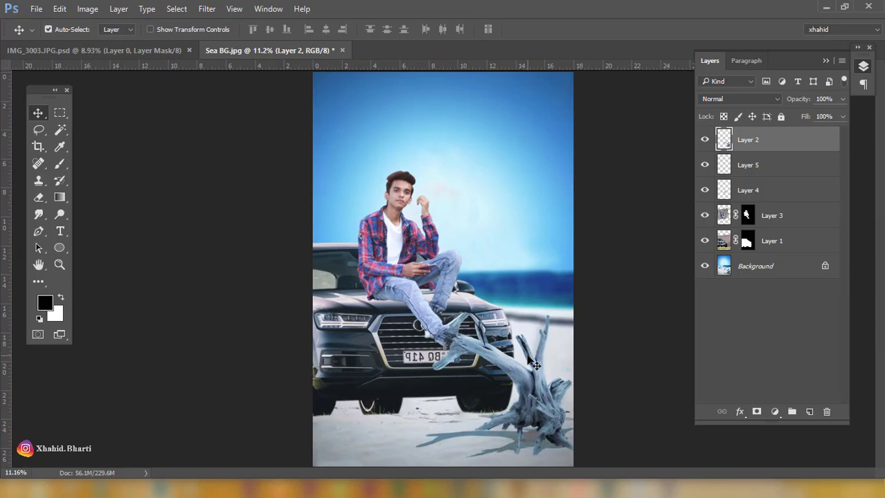
- Save the composite in Downloads as a layered Photoshop file named "Alone Boy On Car"
left_click_drag(513, 397, 536, 396)
left_click_drag(541, 382, 537, 271)
left_click(36, 8)
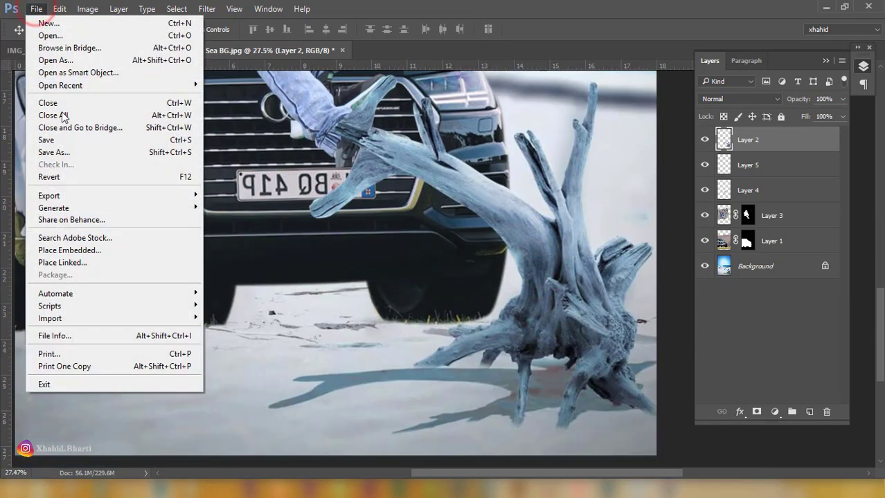
left_click(69, 140)
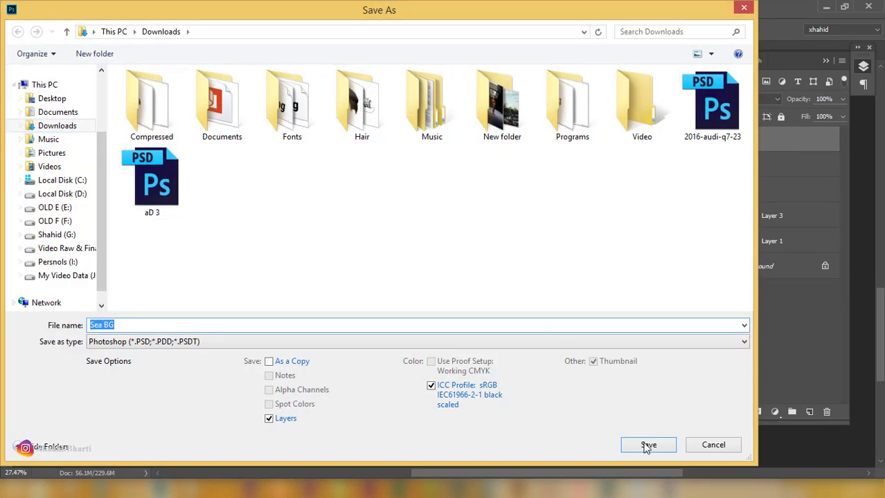
left_click(223, 329)
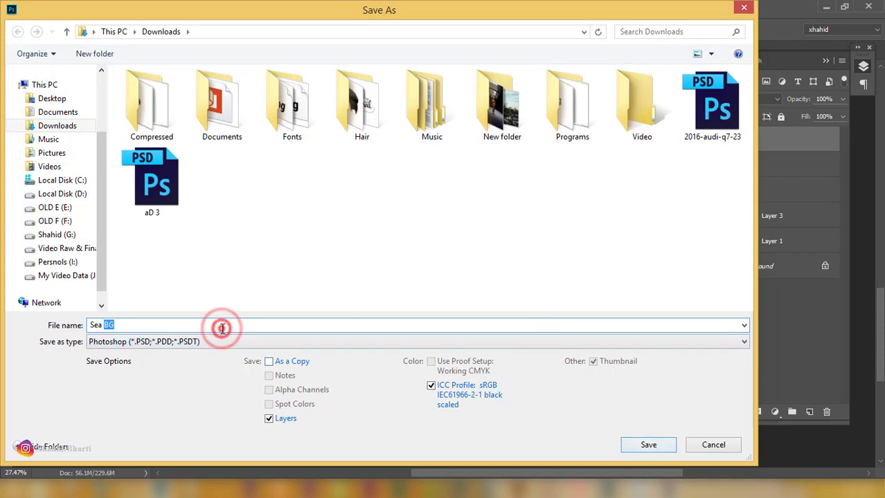
key("ctrl+a")
type("Flo")
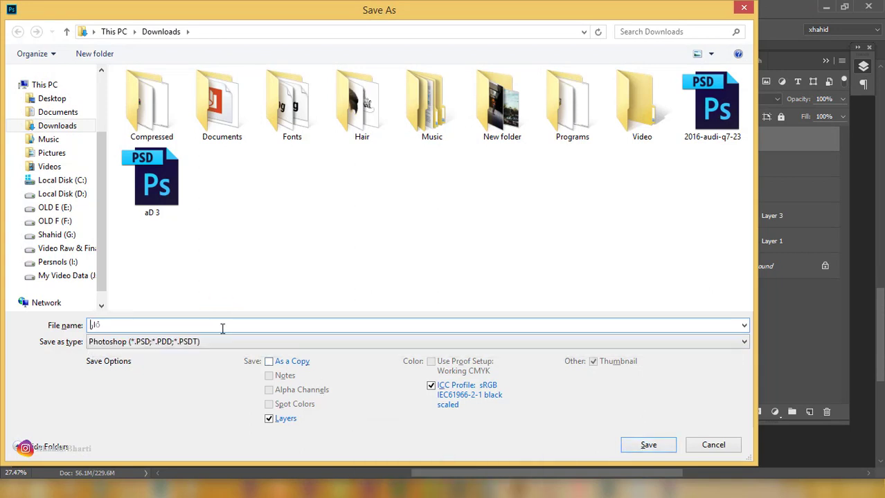
double_click(248, 328)
type("Alone Boy On Car")
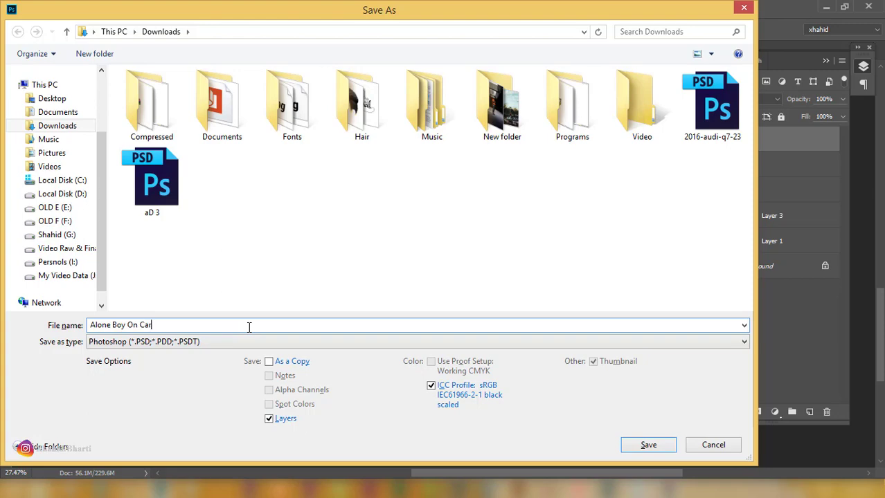
key("Return")
left_click(585, 142)
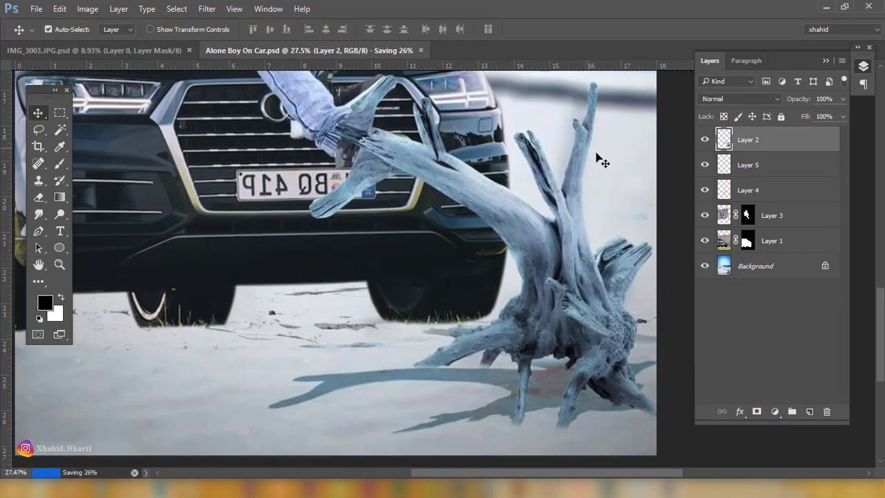
- Target Layer 1's mask and set up the 430-pixel smoke-textured brush at 100% opacity
left_click(438, 256)
left_click(746, 241)
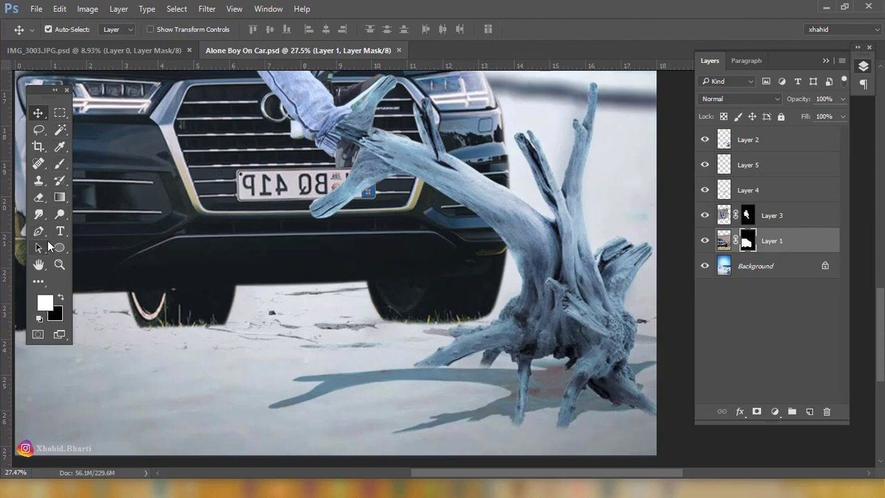
left_click(60, 164)
right_click(198, 174)
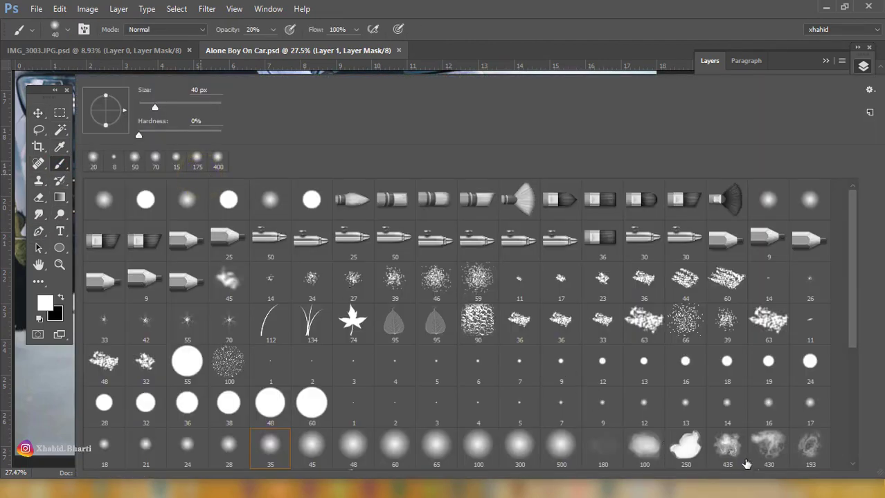
left_click(768, 447)
key("Return")
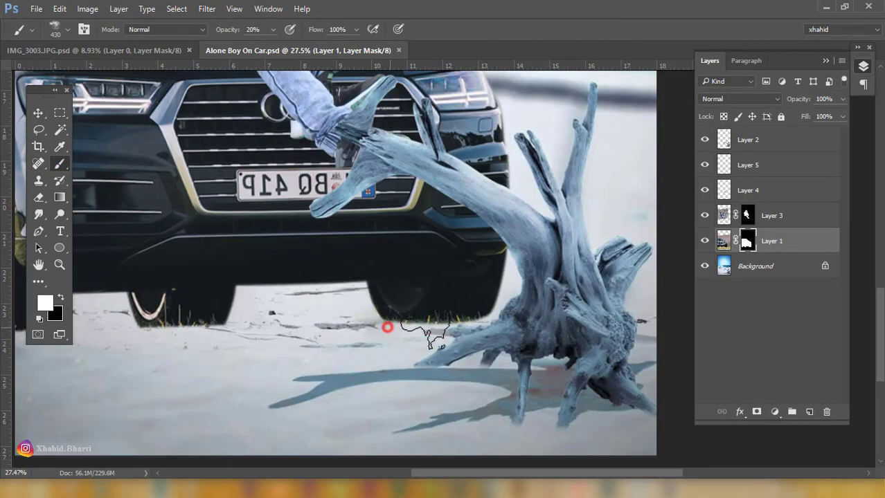
key("0")
- Try to paint white on Layer 1's mask along the ground beneath the front wheel, and undo the stroke
left_click(384, 339)
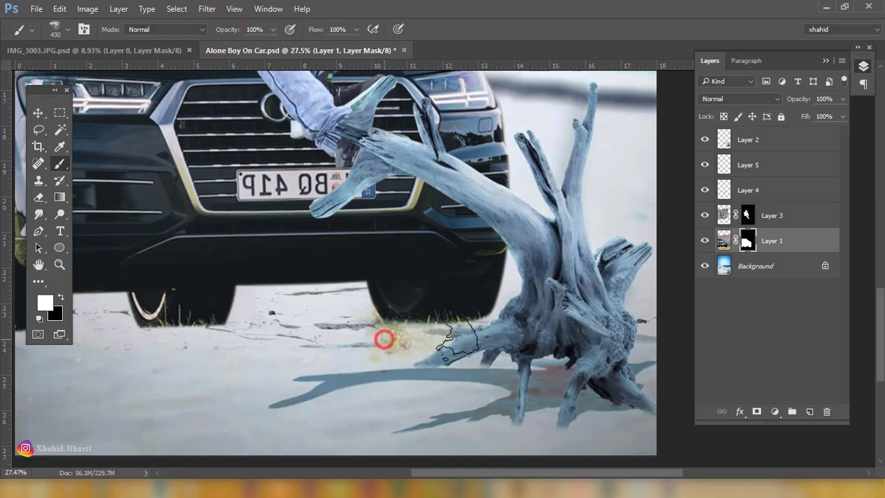
left_click_drag(384, 339, 453, 338)
key("ctrl+z")
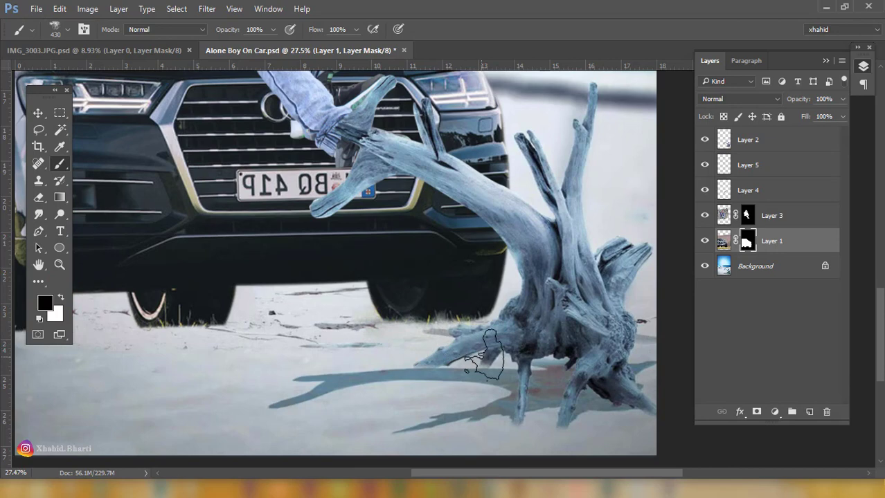
- Fade the undersides of the car's wheels into the sand by painting black on Layer 1's mask with the 700-pixel smoke brush
key("bracketright")
key("bracketright")
key("bracketright")
left_click_drag(398, 336, 450, 350)
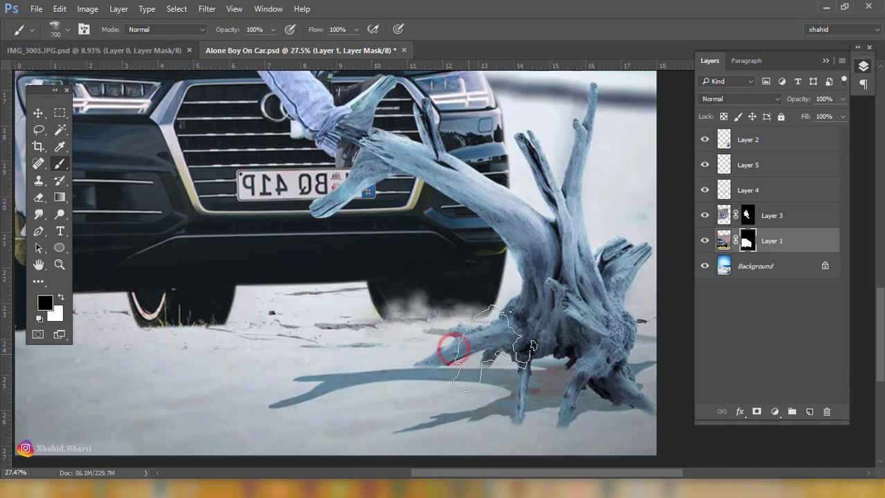
left_click(510, 348)
left_click_drag(87, 398, 361, 344)
- Add a new layer above Layer 1 and sample the light sand colour cacace as the foreground colour
key("ctrl+0")
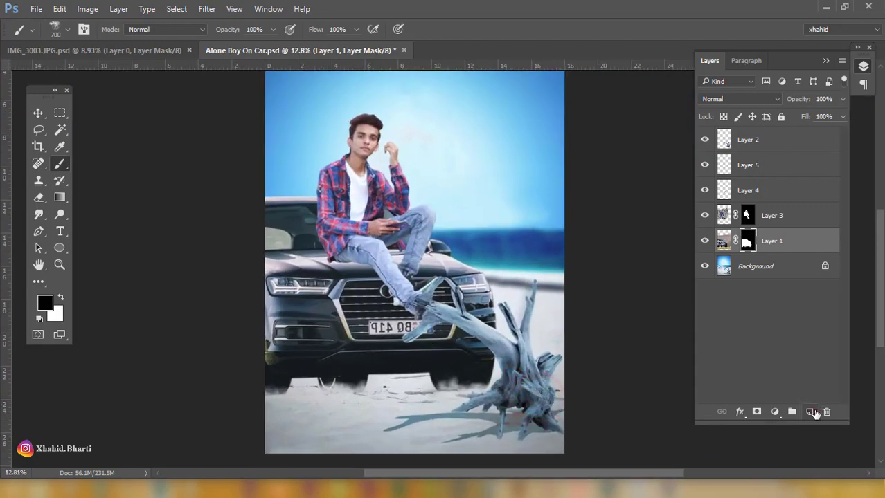
left_click(815, 414)
left_click_drag(518, 372, 388, 301)
left_click(45, 302)
left_click(206, 300)
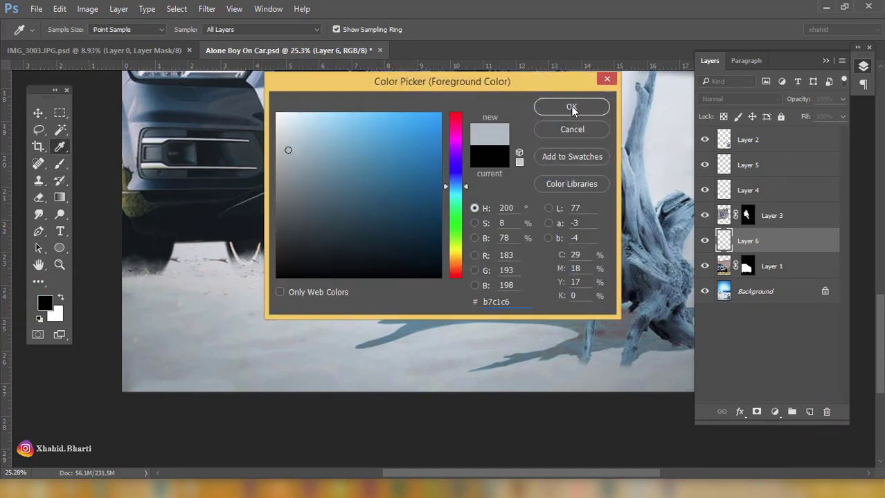
left_click(229, 277)
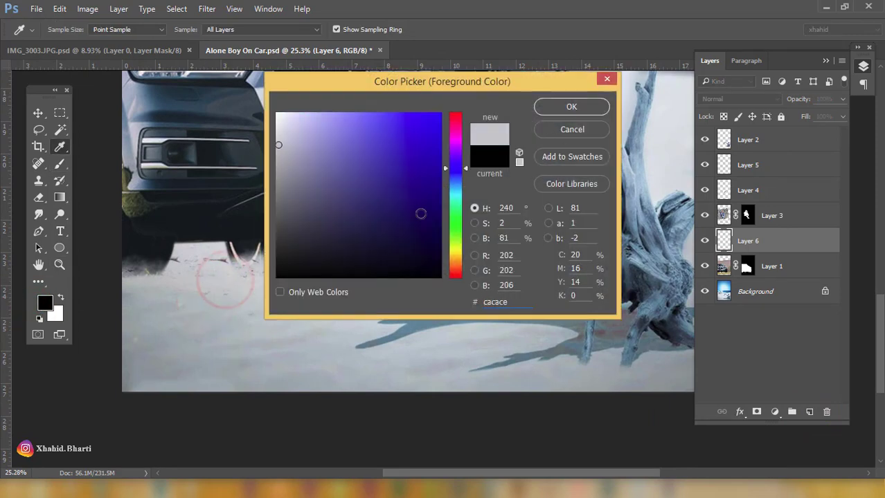
left_click(571, 106)
key("b")
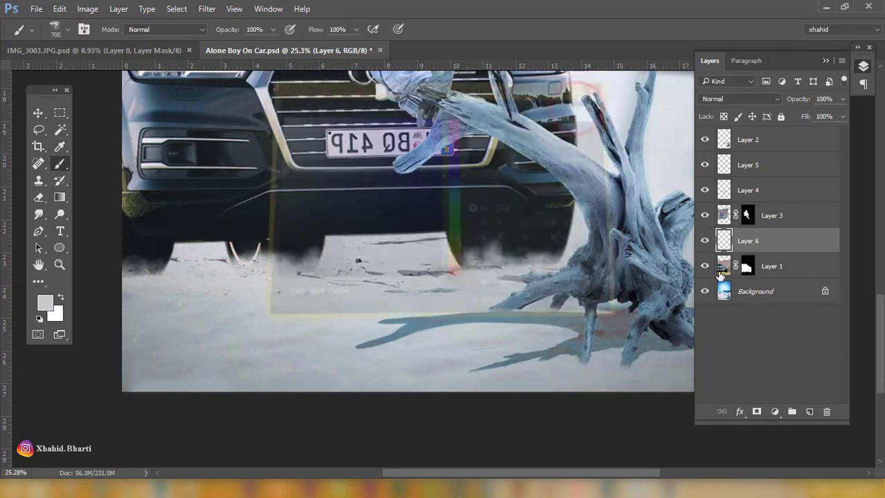
- Dab haze over the car's wheels and lower bumper on Layer 6 with a 1000-pixel smoke brush at 21% opacity
left_click(273, 30)
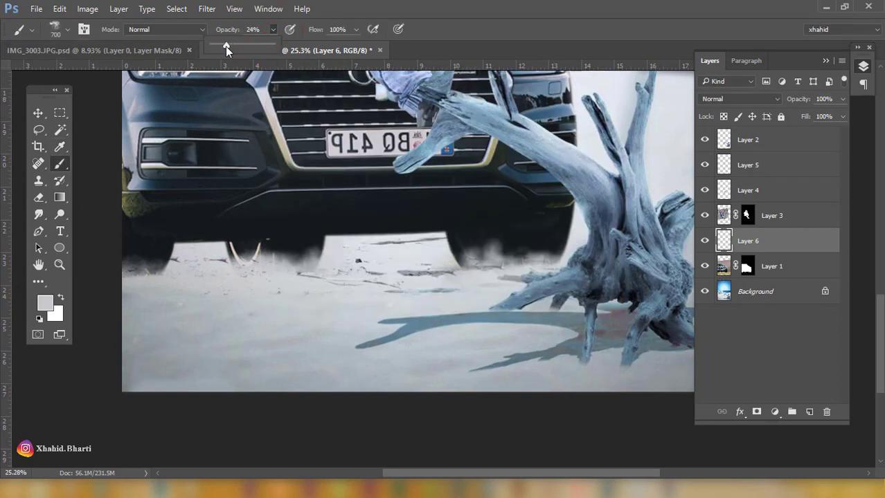
left_click(437, 24)
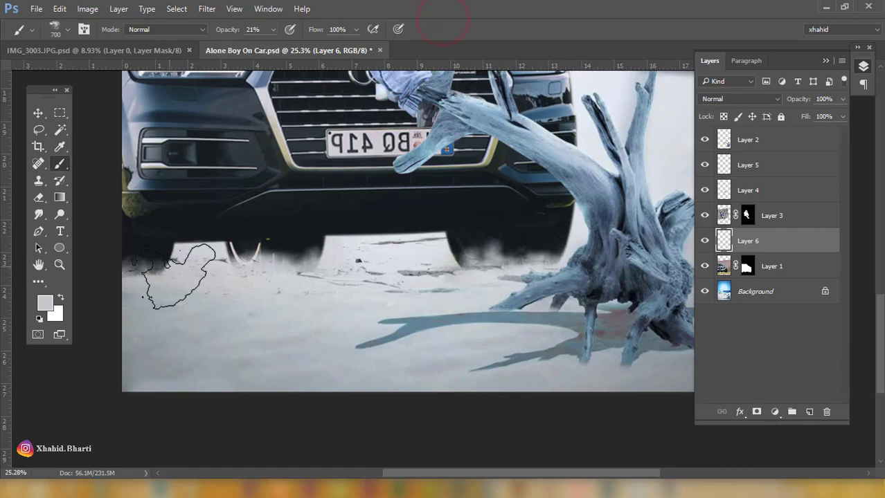
left_click(179, 274)
left_click(537, 22)
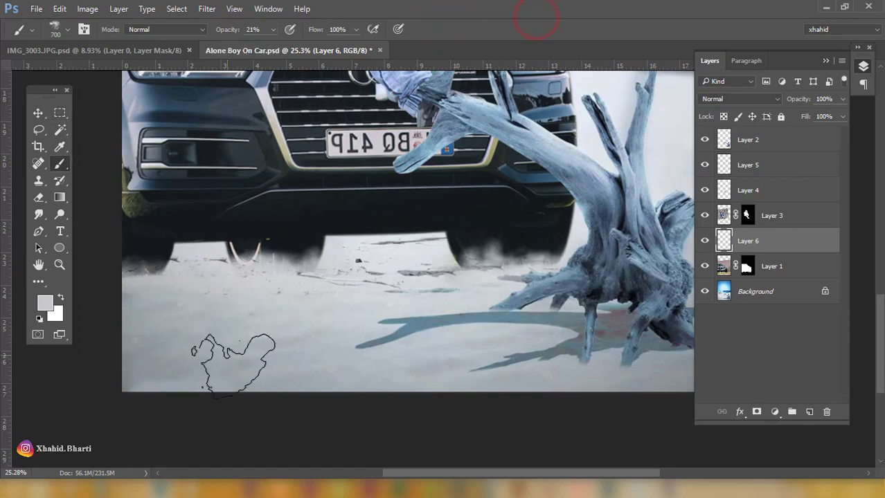
key("bracketright")
key("bracketright")
key("bracketright")
left_click(135, 279)
left_click(270, 289)
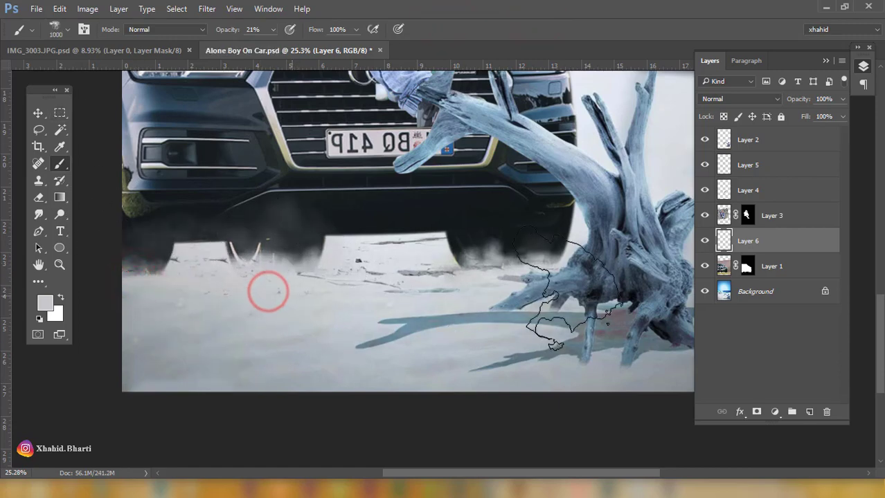
left_click(435, 290)
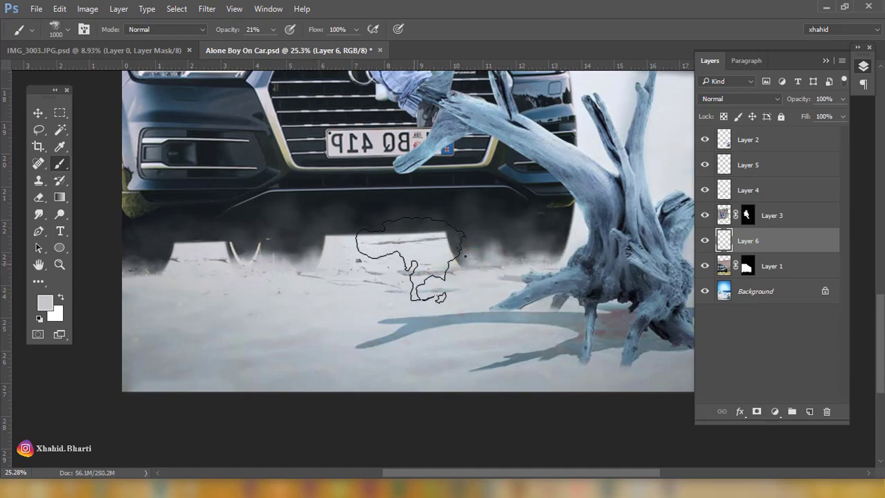
left_click(346, 228)
scroll(345, 229, "down", 5)
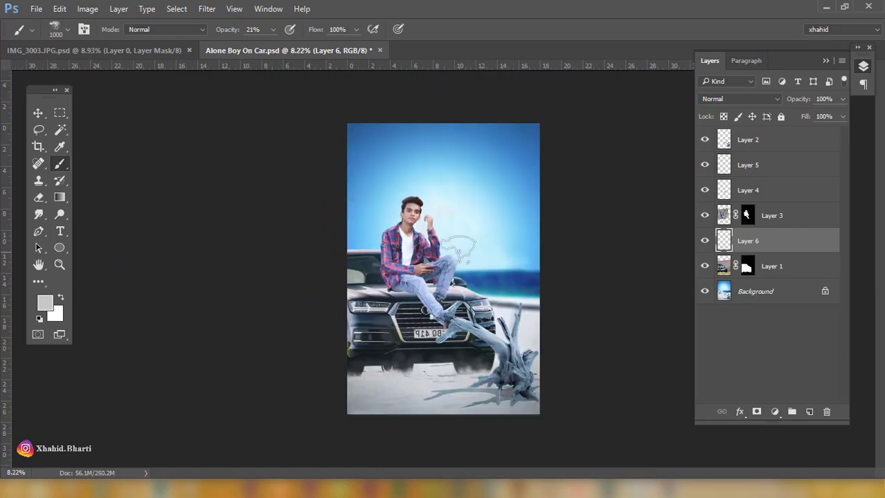
- Try to move Layer 2's driftwood up over the car's grille, and undo the move
left_click(38, 112)
scroll(457, 305, "up", 3)
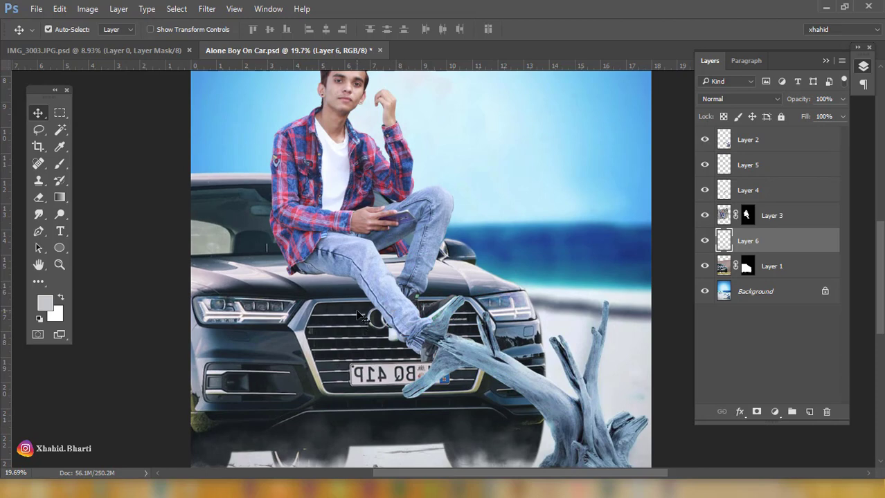
left_click_drag(539, 386, 543, 315)
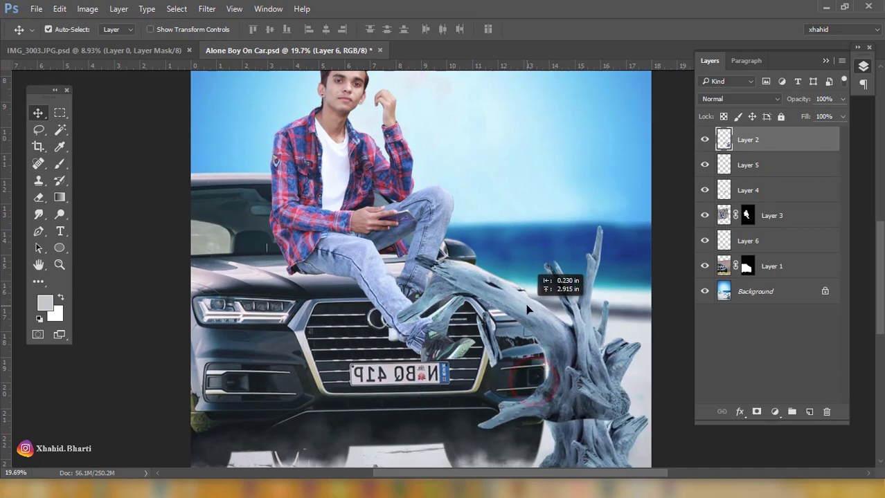
key("ctrl+z")
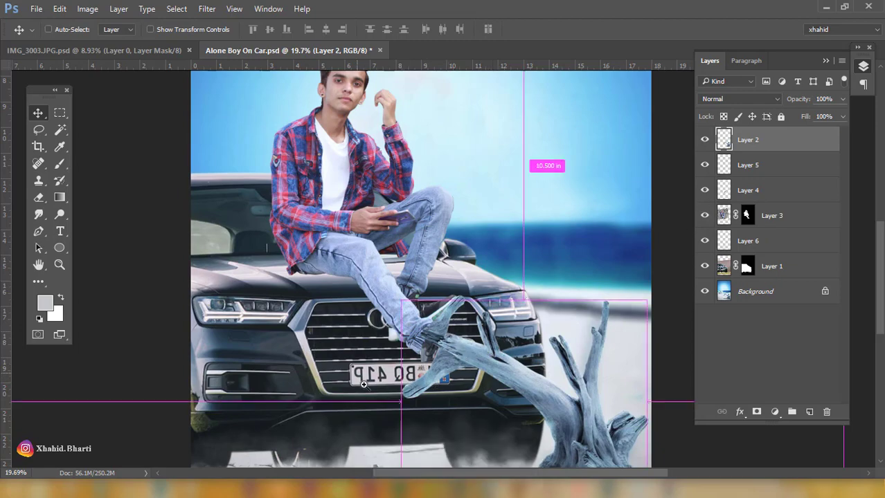
- Hide Layers 2, 5, 4, 3 and 6 so the car's mirrored number plate is unobstructed
left_click_drag(405, 403, 449, 426)
left_click_drag(405, 310, 306, 307)
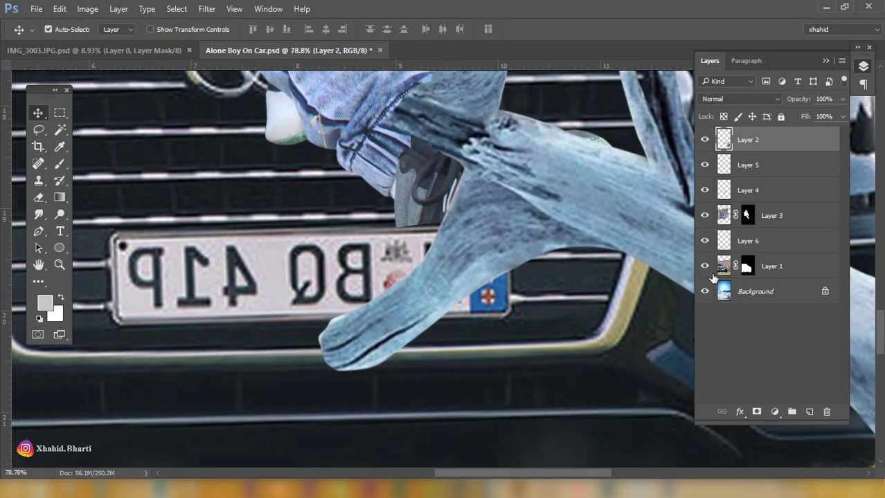
left_click_drag(702, 141, 702, 243)
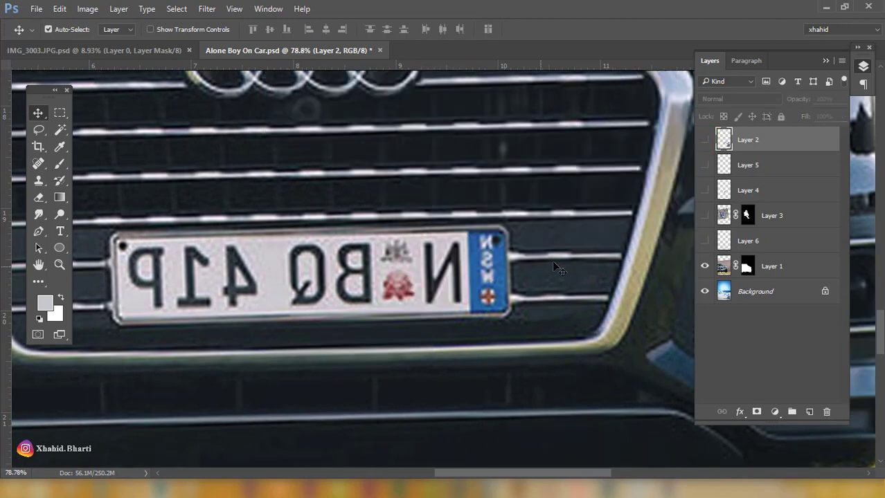
- Trace a closed pen path around the car's number plate with Layer 1 selected
left_click(39, 231)
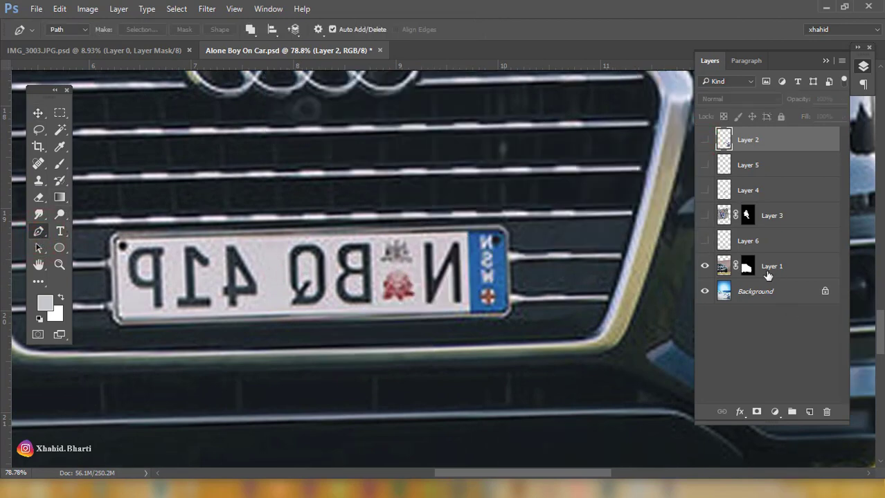
left_click(761, 268)
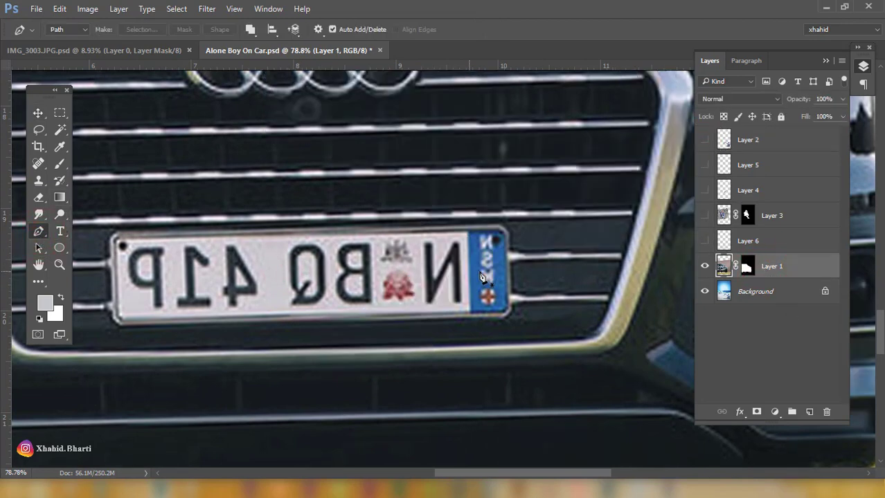
left_click(510, 238)
left_click(510, 309)
left_click(492, 321)
left_click(120, 325)
left_click(111, 304)
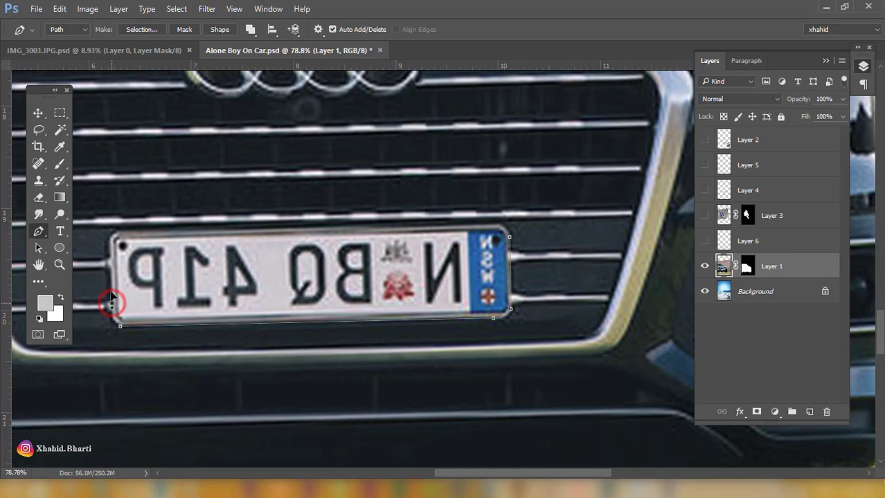
left_click(111, 240)
left_click_drag(140, 231, 177, 228)
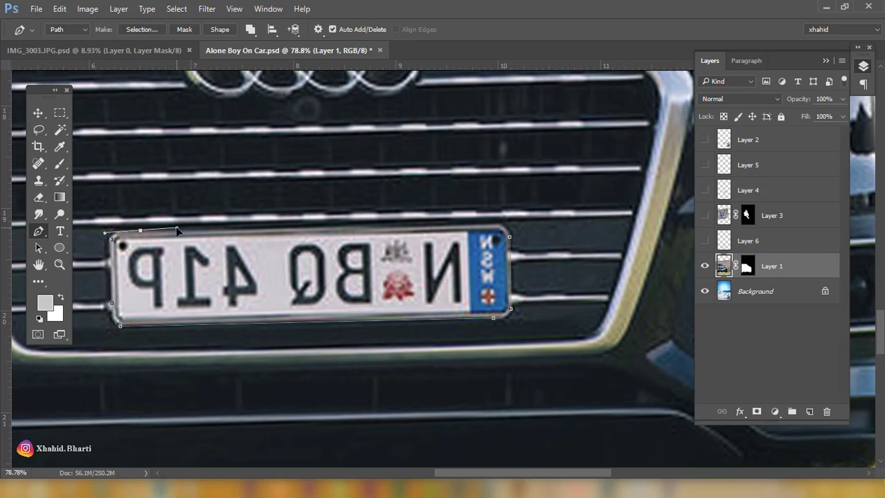
left_click(497, 225)
left_click_drag(510, 241, 509, 254)
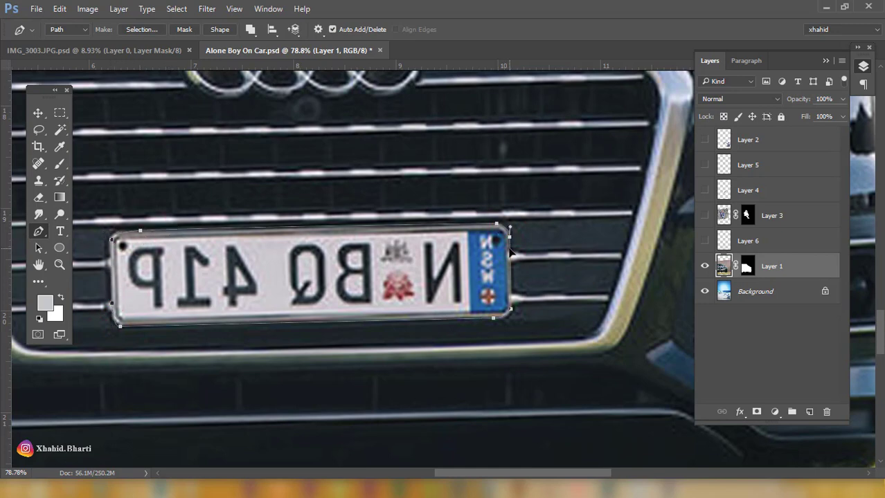
- Turn the plate path into a selection with 0-pixel feather and copy the plate onto a new layer
right_click(510, 255)
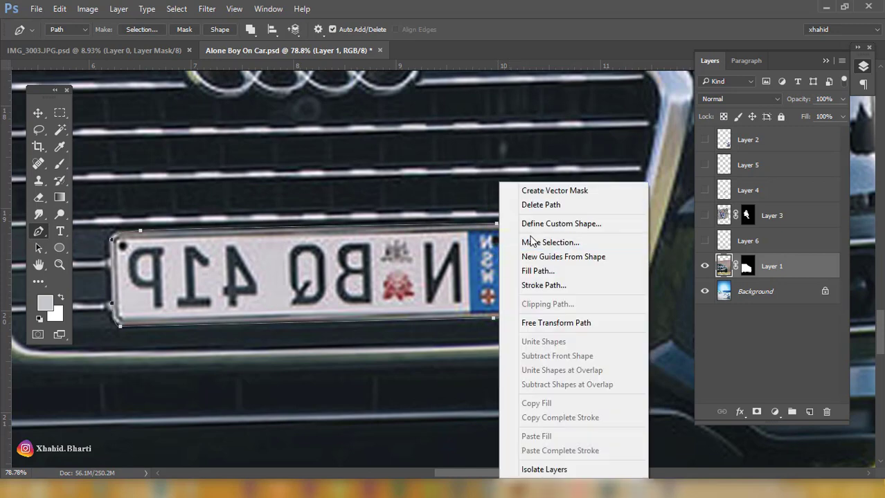
left_click(531, 245)
left_click(517, 136)
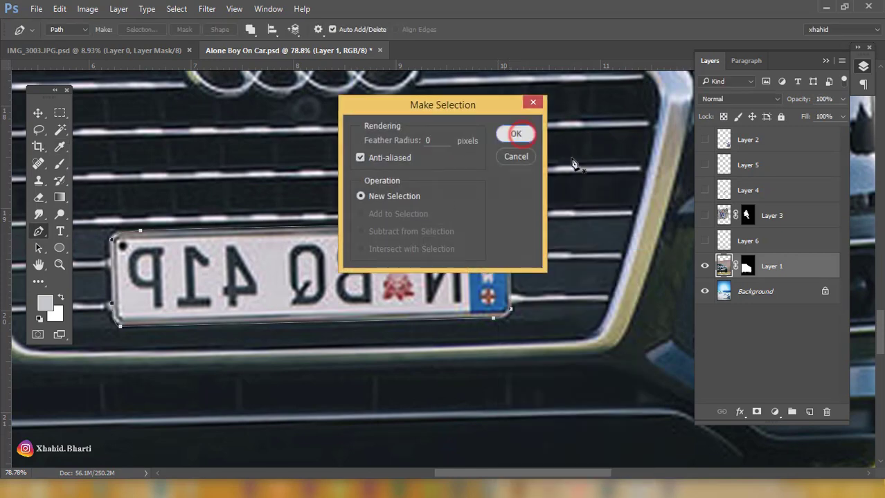
key("ctrl+j")
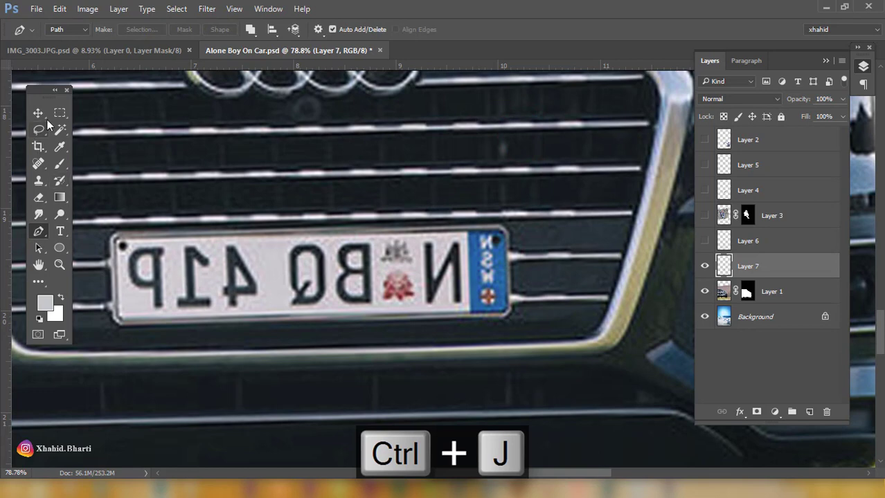
- Flip the copied number plate horizontally and rotate it about -2.7° to fit over the original plate
left_click(39, 114)
key("ctrl+t")
right_click(350, 259)
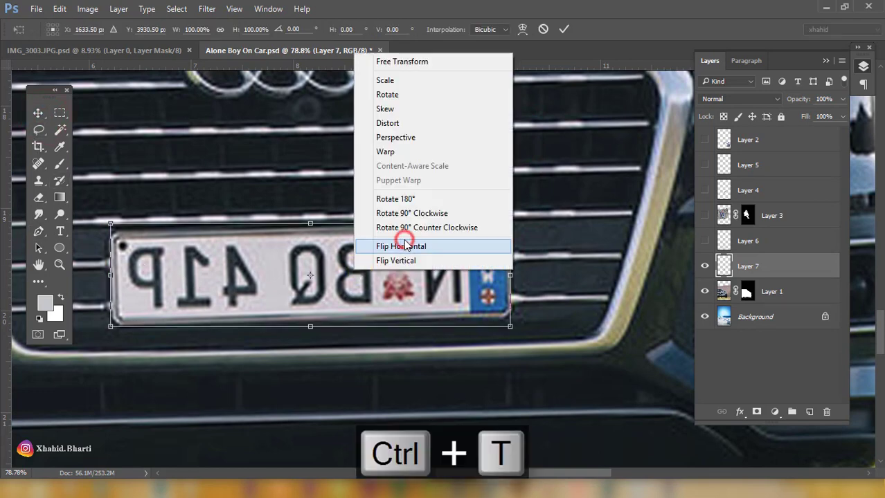
left_click(405, 244)
left_click_drag(578, 236, 578, 218)
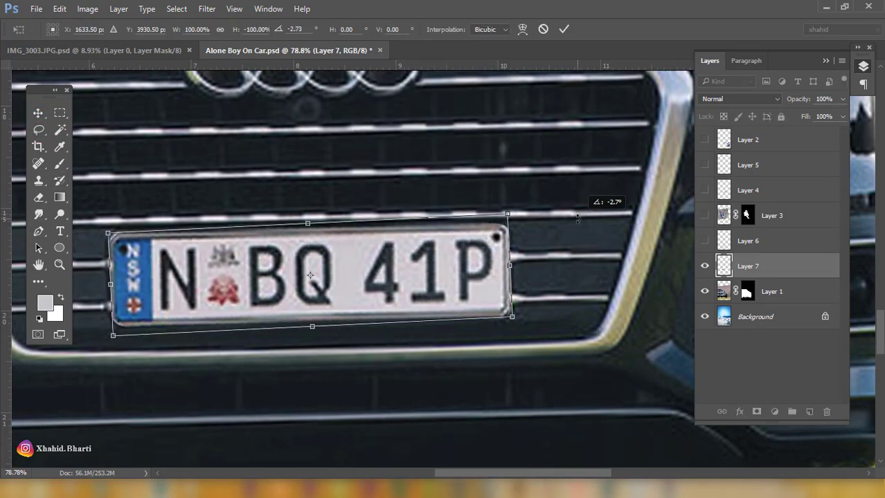
key("Return")
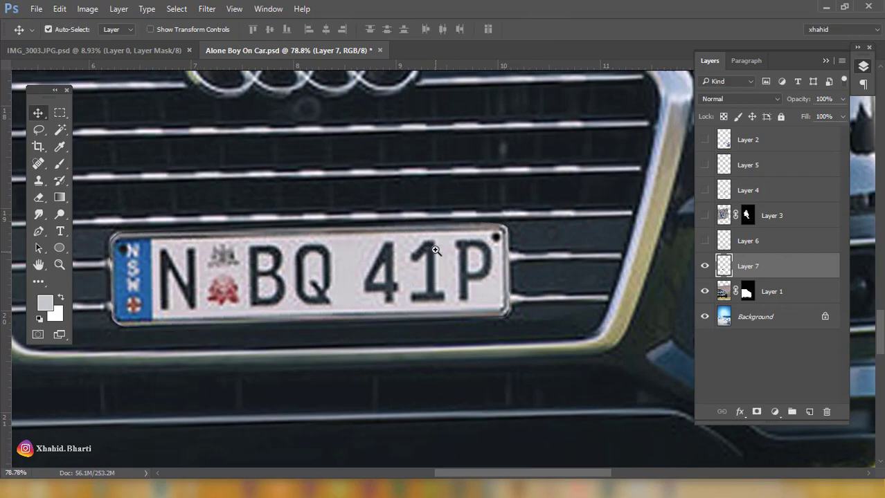
- Save the changes to the "Alone Boy On Car" Photoshop file
scroll(434, 251, "down", 3)
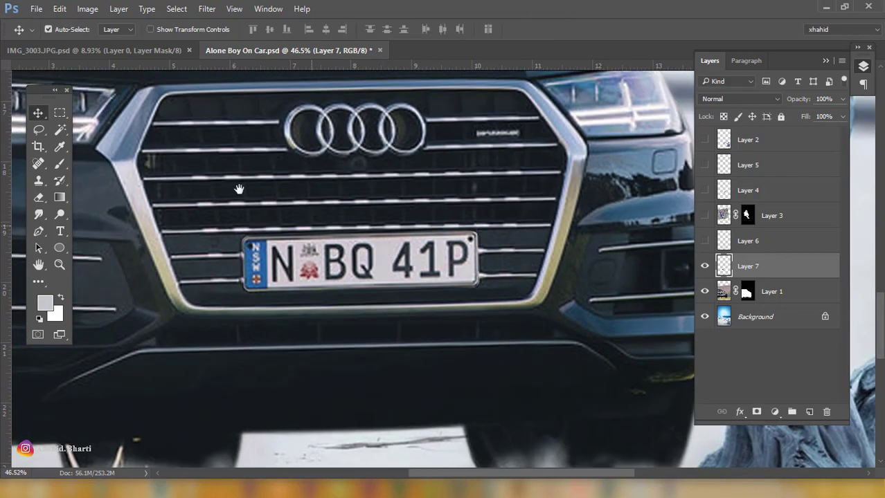
left_click(36, 8)
left_click(57, 141)
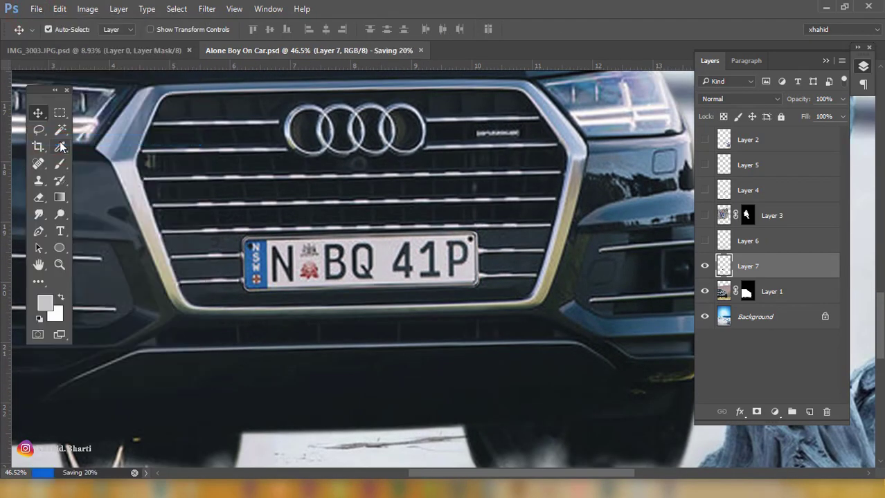
left_click_drag(459, 210, 464, 227)
right_click(464, 227)
left_click(490, 234)
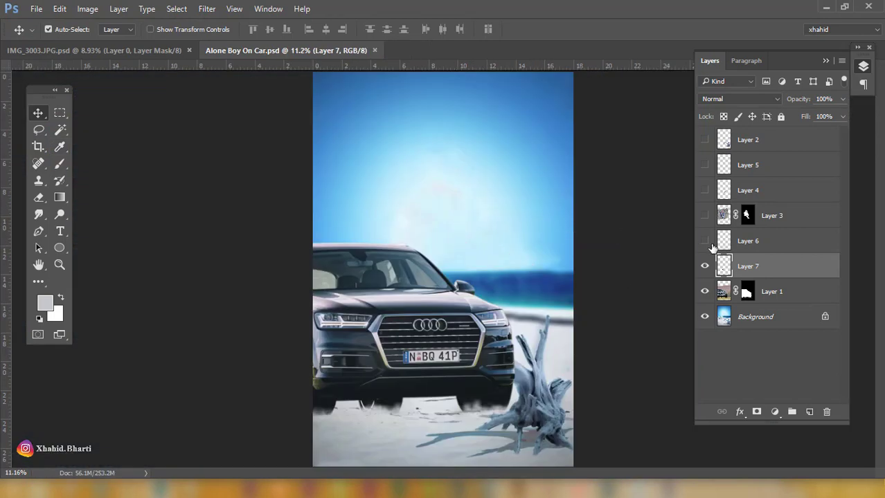
- Make Layers 6, 3, 4, 5 and 2 visible again and save the file
left_click(706, 241)
left_click(705, 215)
left_click(705, 190)
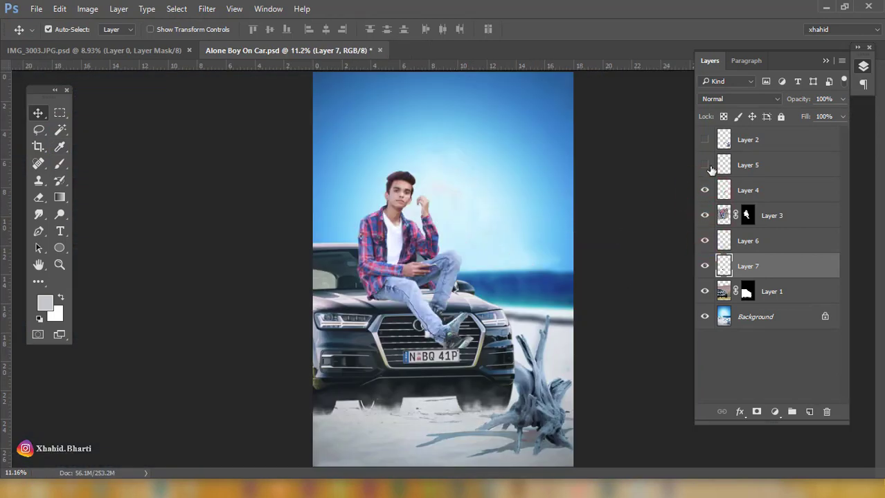
left_click(704, 165)
left_click(705, 140)
left_click_drag(491, 320, 461, 331)
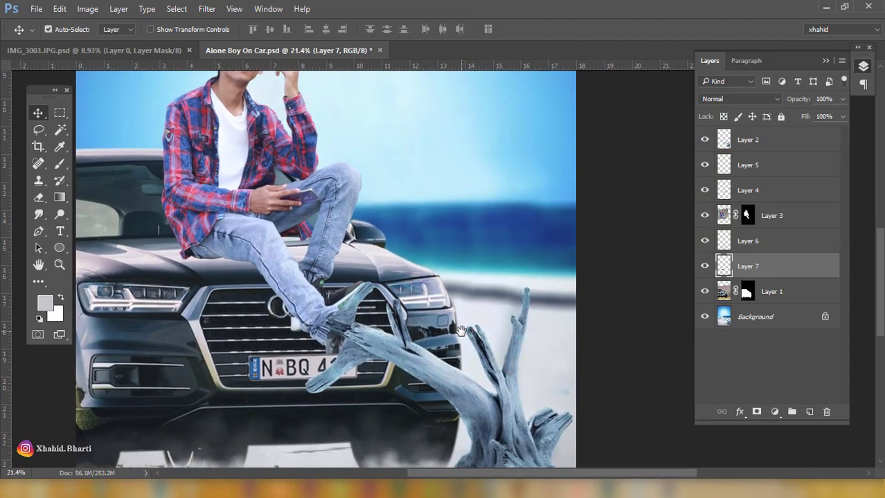
left_click_drag(337, 280, 337, 276)
left_click(36, 8)
left_click(74, 141)
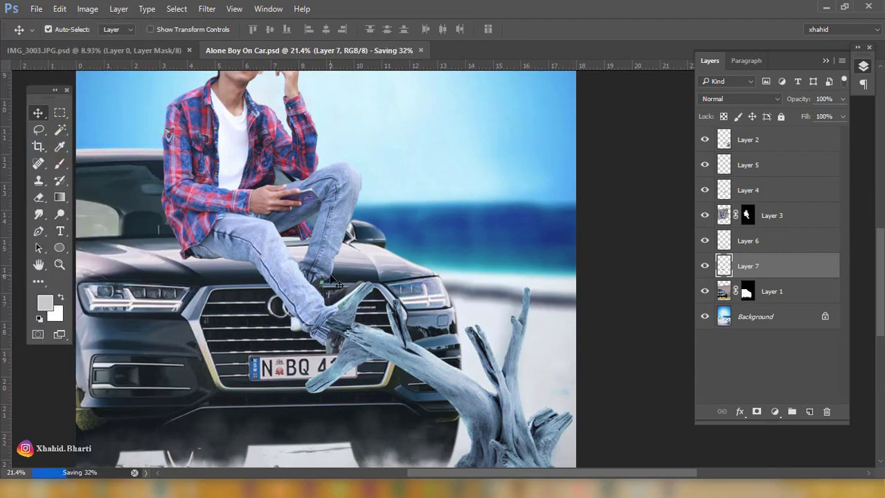
- Add a new empty layer directly above Layer 6, beneath the man on Layer 3
left_click_drag(229, 278, 268, 326)
left_click(753, 238)
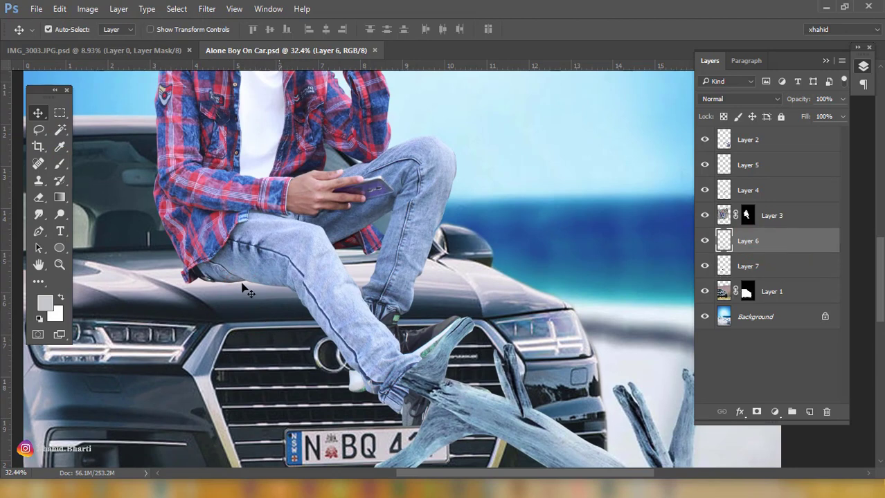
left_click(286, 256)
left_click(771, 245)
left_click(809, 412)
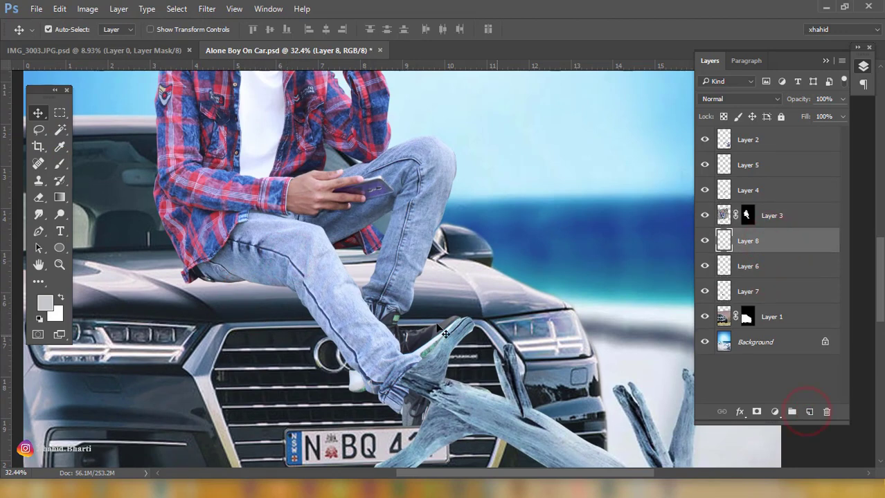
left_click_drag(274, 279, 249, 247)
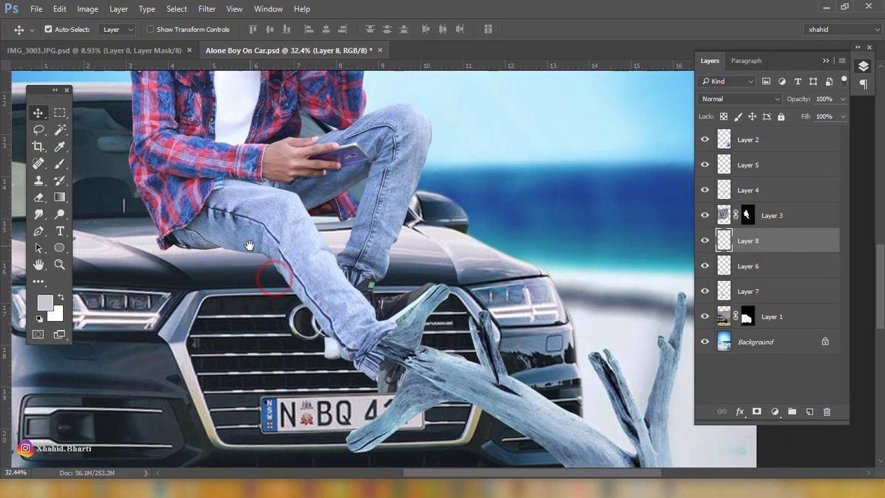
- Reset the painting colours to black and white and choose the soft round 35-pixel brush preset
left_click(40, 319)
left_click(60, 164)
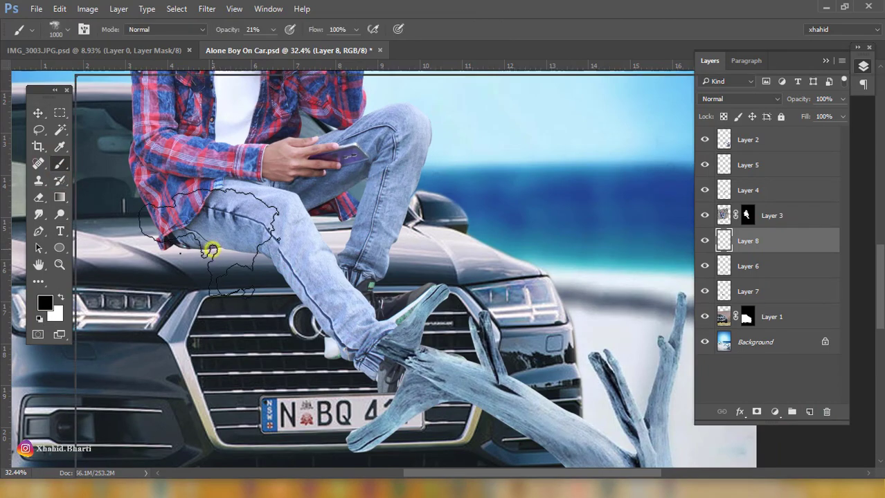
right_click(211, 250)
scroll(426, 433, "down", 1)
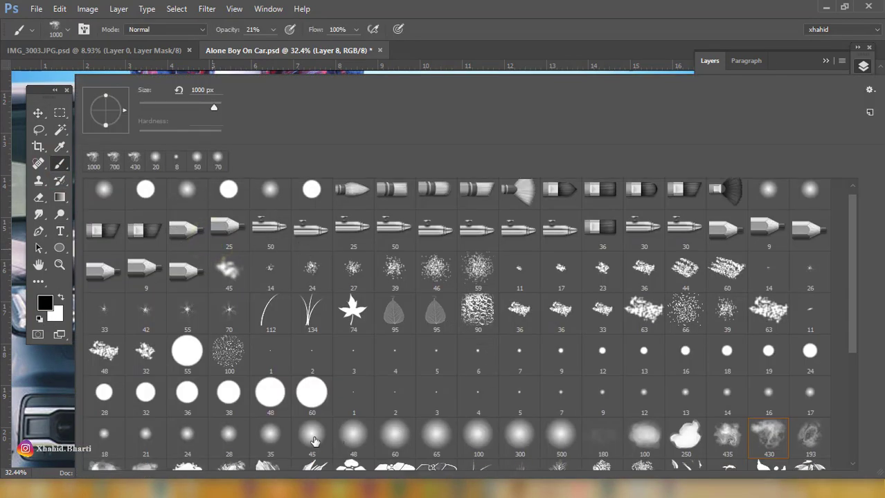
double_click(270, 435)
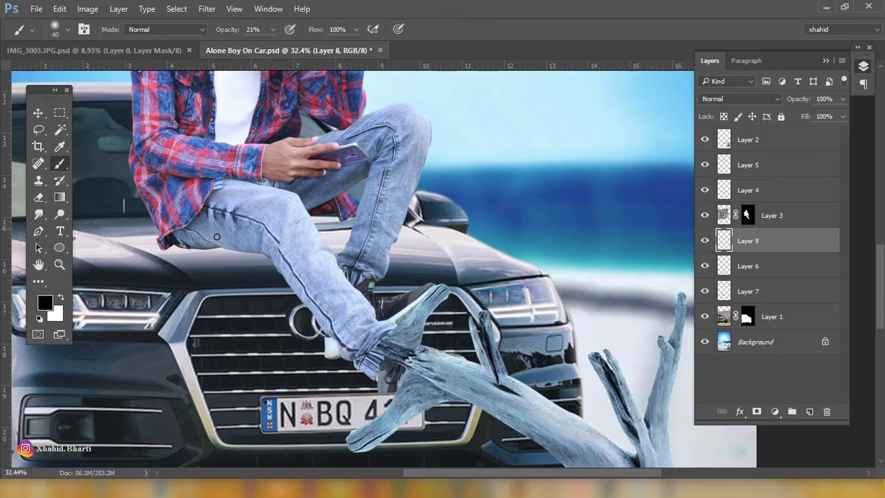
- Paint a black contact shadow on the bonnet where the man is sitting, redoing the first dab
left_click(172, 244)
key("ctrl+z")
left_click(168, 245)
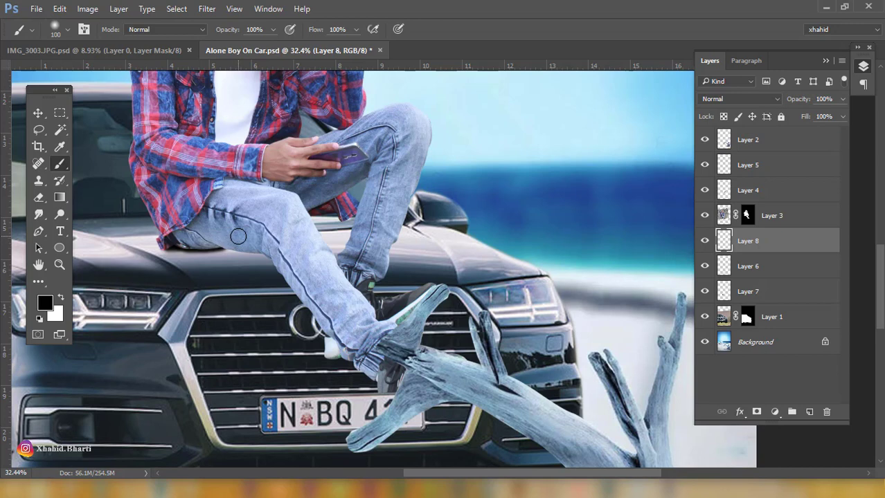
- Paint soft shadow under the man's thigh and around his legs with a 150-pixel brush at 20% opacity
left_click_drag(235, 29, 205, 33)
key("bracketright")
key("bracketright")
left_click(221, 254)
left_click(216, 241)
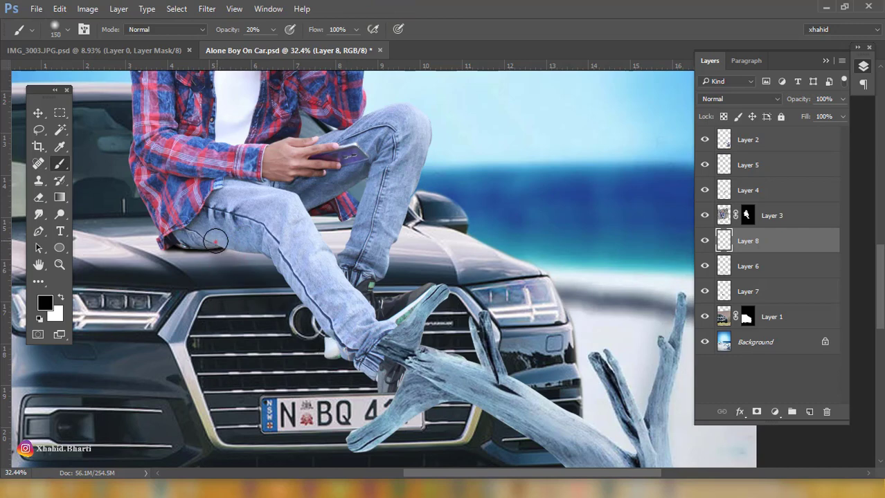
mouse_move(216, 241)
left_mouse_down()
mouse_move(328, 338)
mouse_move(251, 258)
mouse_move(318, 305)
left_mouse_up()
left_click_drag(298, 223, 344, 257)
left_click_drag(319, 242, 337, 254)
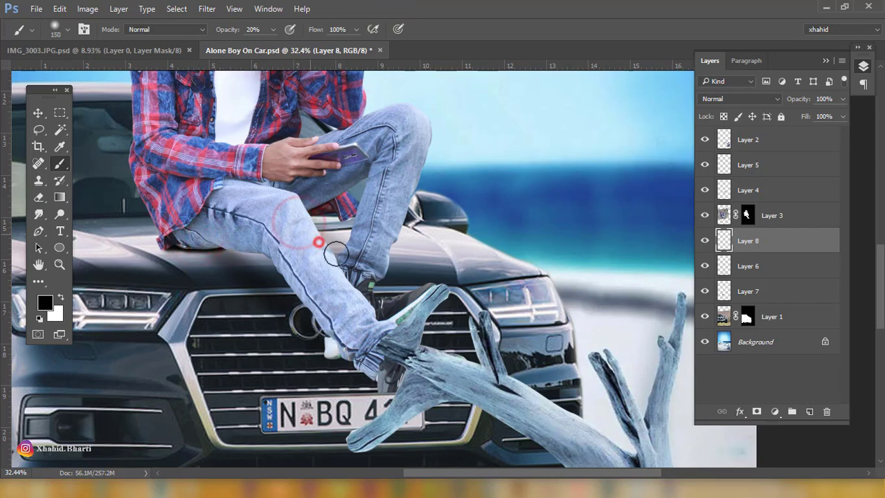
- Build up a wider shadow across the bonnet and grille with a 300-pixel brush, raising its opacity to 46%
key("bracketright")
key("bracketright")
key("bracketright")
mouse_move(208, 253)
left_mouse_down()
mouse_move(196, 235)
mouse_move(327, 332)
left_mouse_up()
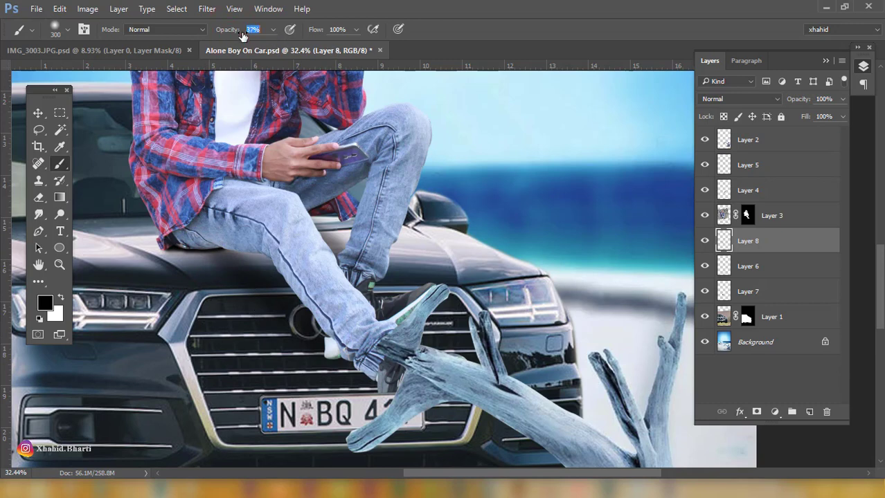
type("46")
left_click_drag(225, 251, 308, 322)
left_click_drag(310, 213, 349, 271)
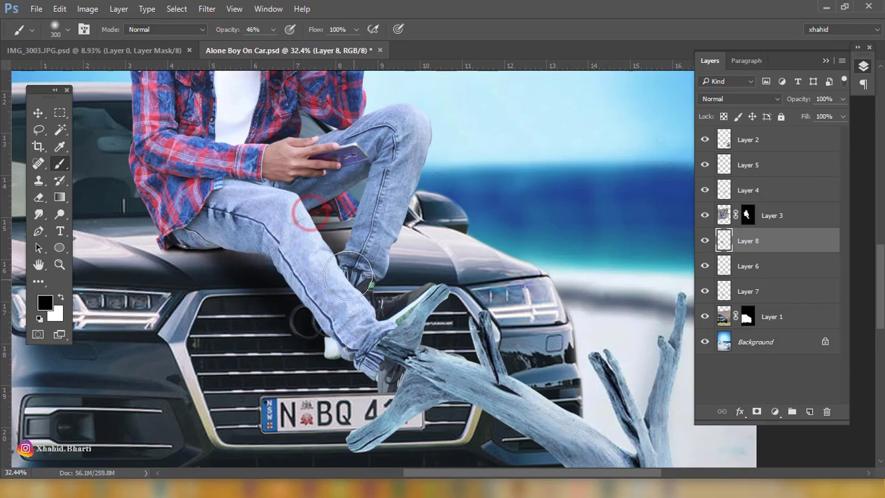
- Deepen the shadow beside the shoe and along the underside of the thigh and lower leg with a smaller brush, ending at 125 pixels
key("bracketleft")
key("bracketleft")
key("bracketleft")
mouse_move(346, 376)
left_mouse_down()
mouse_move(327, 361)
mouse_move(351, 368)
mouse_move(374, 402)
left_mouse_up()
key("bracketright")
mouse_move(177, 251)
left_mouse_down()
mouse_move(204, 258)
mouse_move(323, 355)
left_mouse_up()
left_click_drag(181, 251, 264, 293)
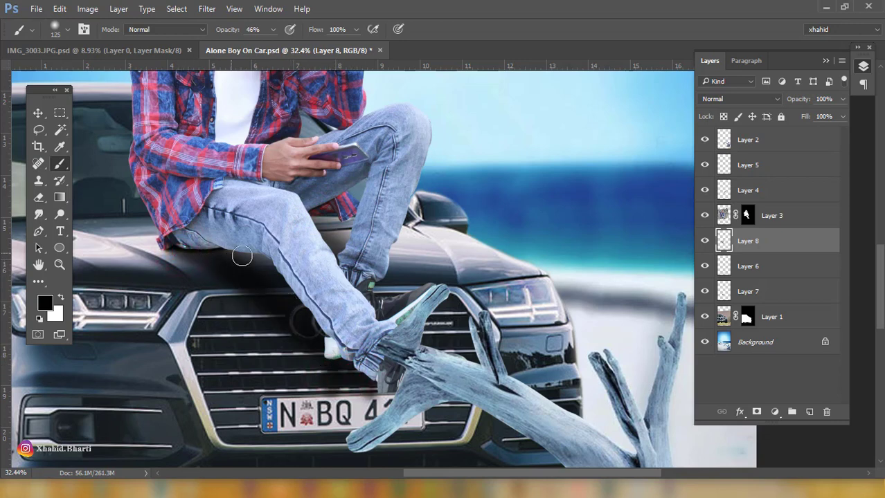
- Examine the painted shadow and the driftwood around the man's shoe, selecting Layer 2 and toggling its visibility off and on
scroll(315, 221, "down", 12)
scroll(315, 222, "up", 5)
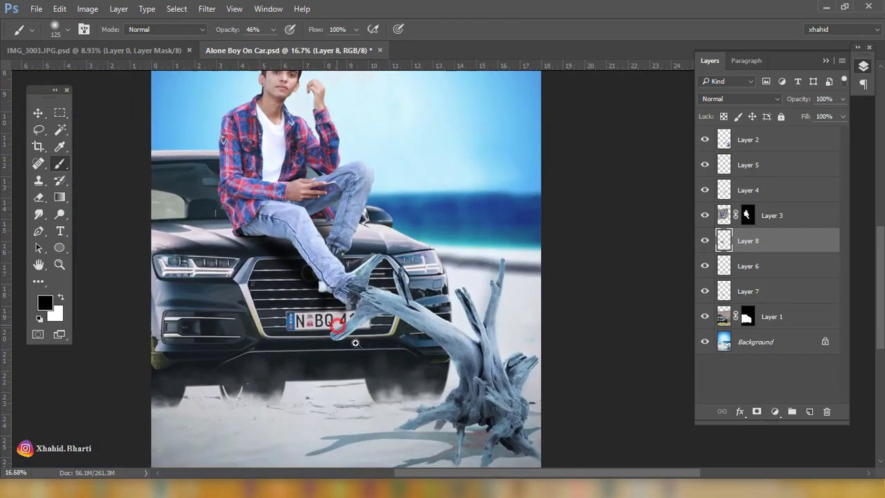
scroll(336, 328, "up", 7)
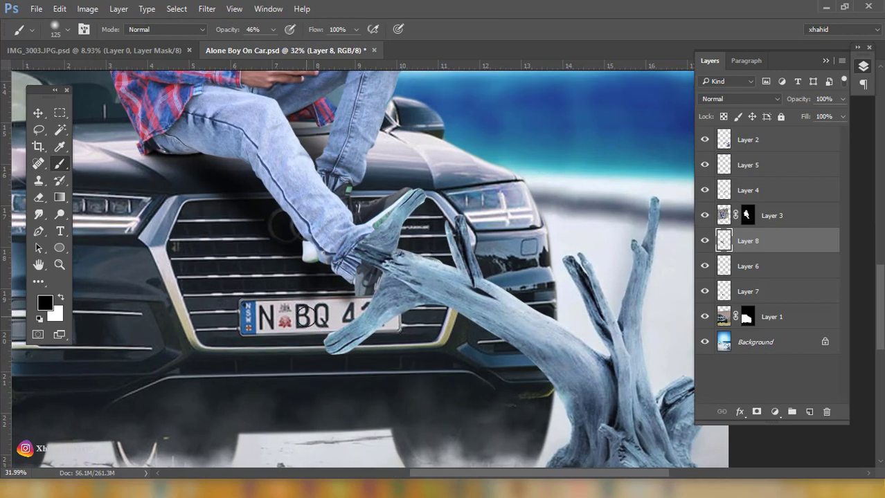
left_click_drag(311, 319, 420, 389)
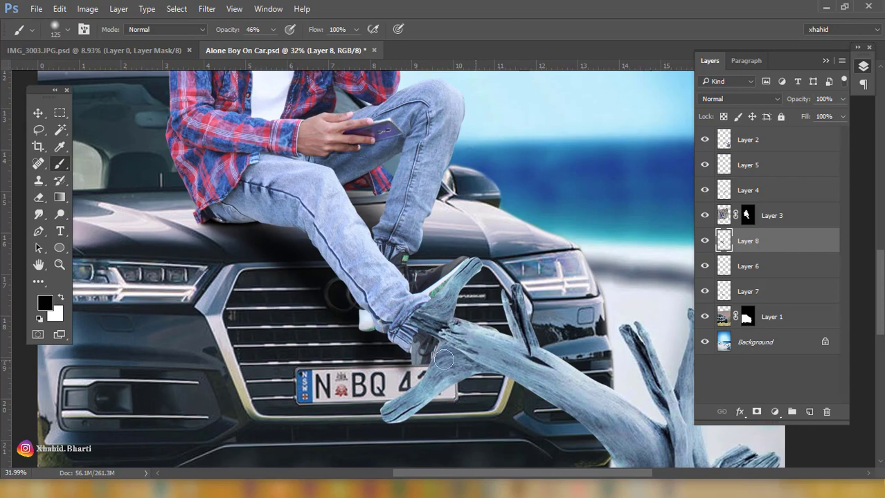
left_click(38, 112)
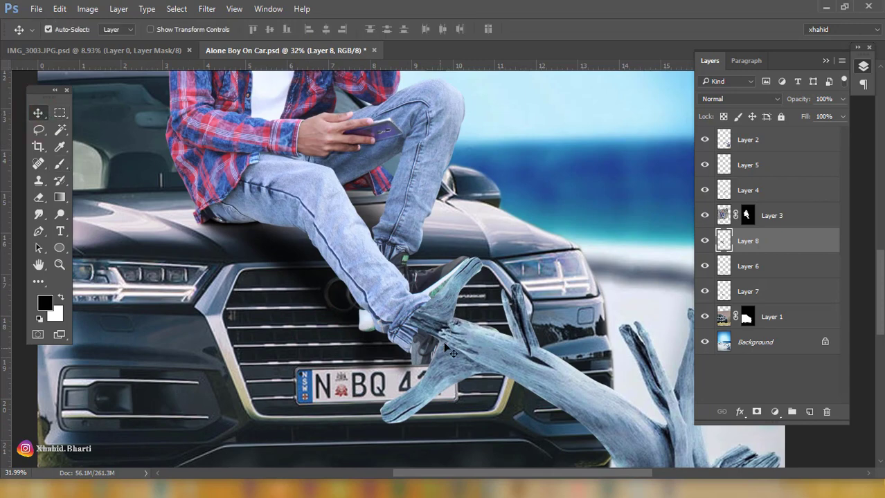
left_click_drag(527, 338, 411, 309)
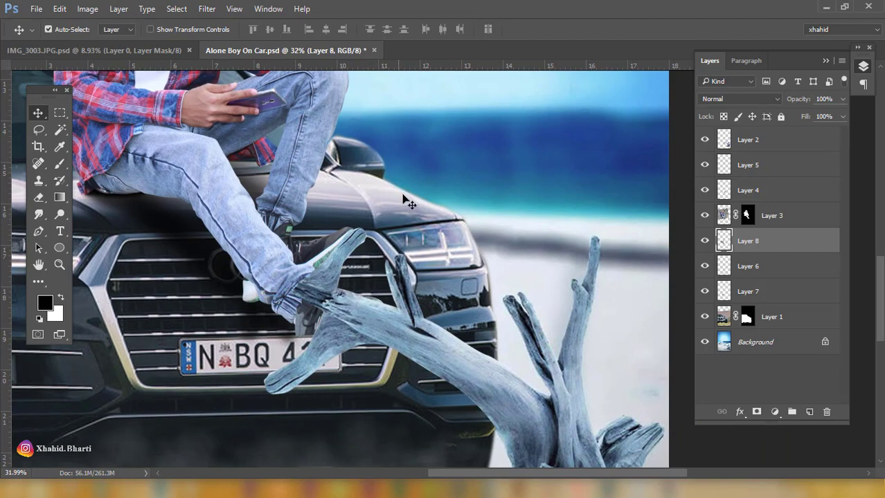
left_click(580, 319)
left_click(705, 139)
left_click(705, 139)
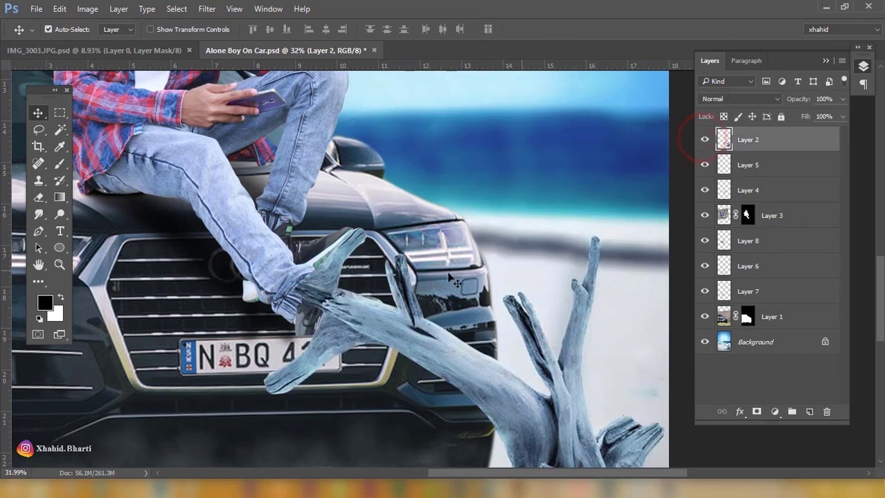
scroll(378, 271, "down", 8)
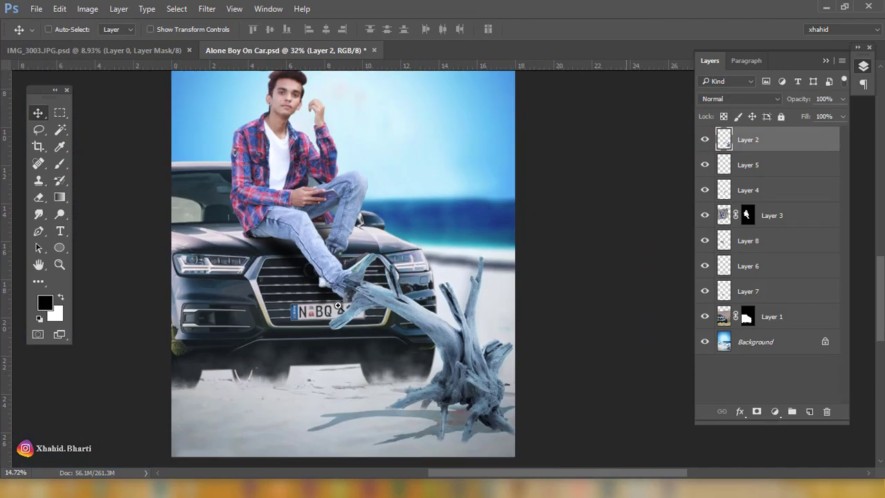
scroll(362, 287, "up", 4)
left_click_drag(519, 309, 402, 197)
key("ctrl+z")
key("ctrl+space")
left_click(573, 370)
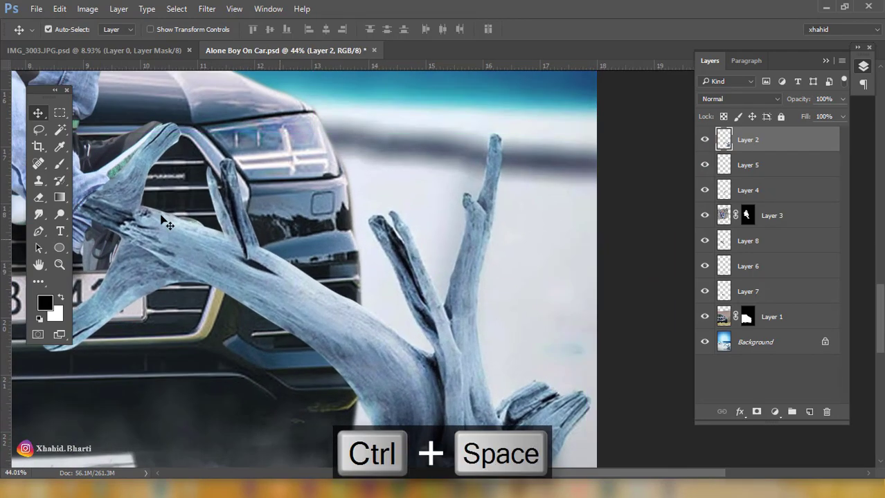
- Trace a closed pen path around the driftwood's tallest upright branch on Layer 2
key("p")
left_click(557, 122)
left_click(470, 107)
left_click_drag(470, 106, 458, 117)
left_click_drag(439, 157, 440, 186)
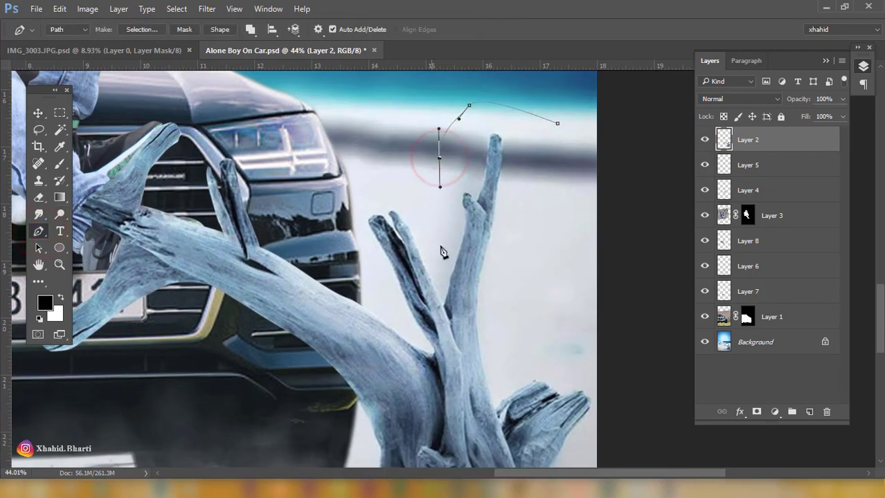
left_click(439, 290)
left_click_drag(446, 309, 531, 234)
left_click(557, 124)
- Turn the branch path into a selection with 0-pixel feather and copy the branch onto a new layer
right_click(480, 183)
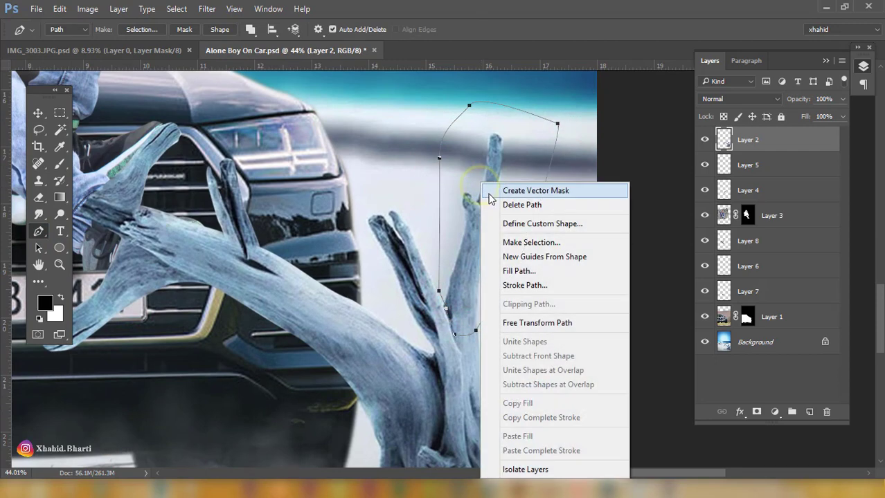
left_click(532, 242)
left_click(514, 135)
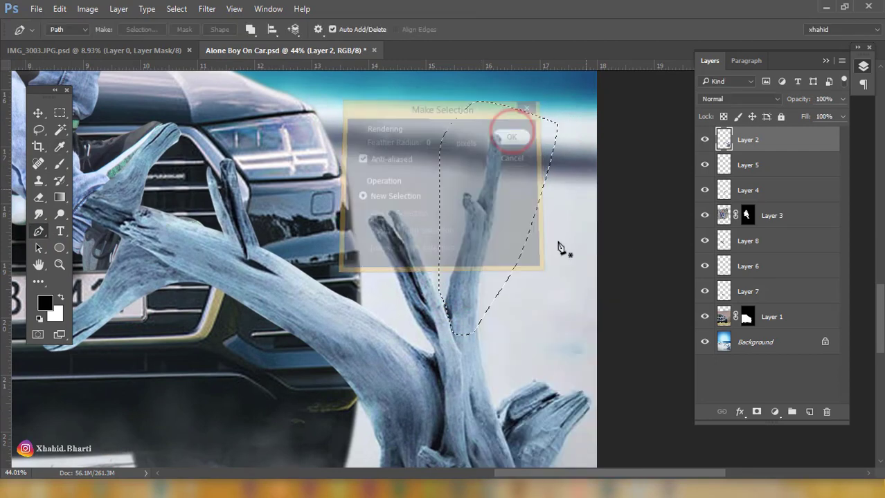
key("ctrl+j")
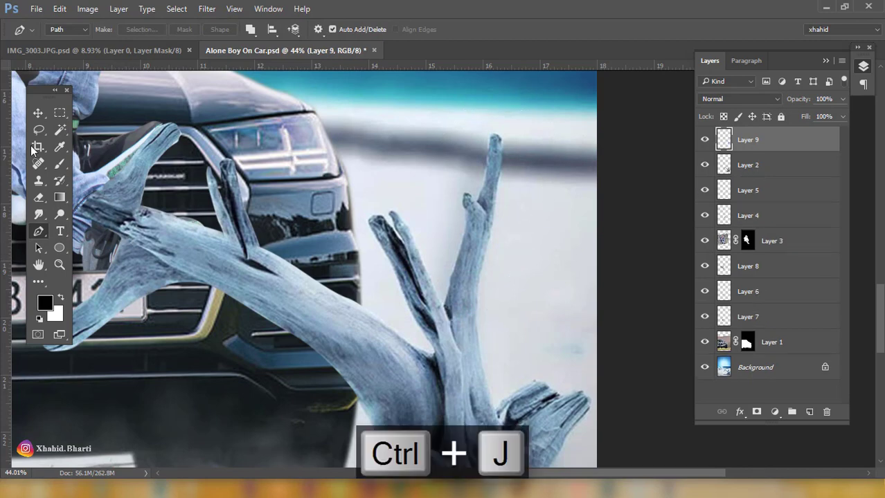
- Move the copied branch over the car's front near the headlight and flip it horizontally
left_click(38, 114)
left_click_drag(360, 247, 453, 281)
left_click_drag(563, 288, 385, 241)
key("ctrl+t")
right_click(382, 229)
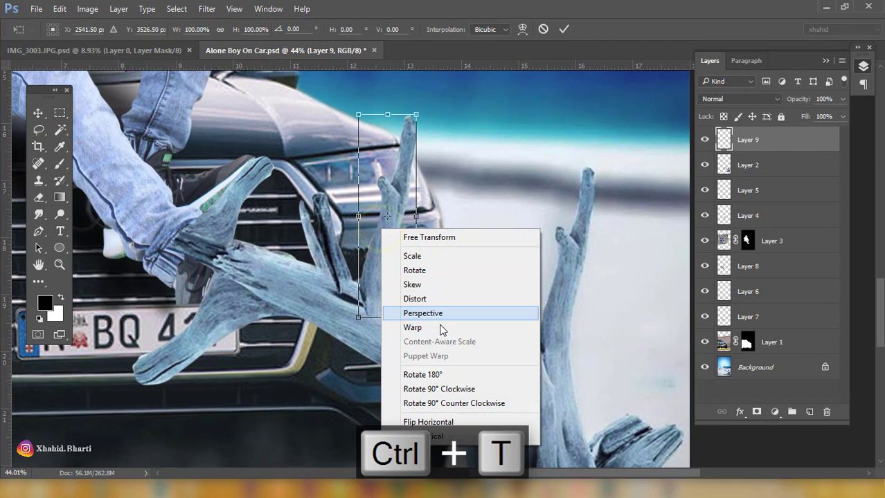
left_click(442, 422)
- Rotate the flipped branch to about 41.8° and fit it over the driftwood fork beside the man's shoe
left_click_drag(478, 213, 471, 282)
left_click_drag(410, 176, 275, 135)
left_click_drag(419, 144, 418, 185)
mouse_move(273, 143)
left_mouse_down()
mouse_move(282, 160)
mouse_move(270, 150)
left_mouse_up()
left_click_drag(413, 254, 428, 195)
left_click_drag(261, 147, 251, 193)
left_click_drag(240, 199, 258, 169)
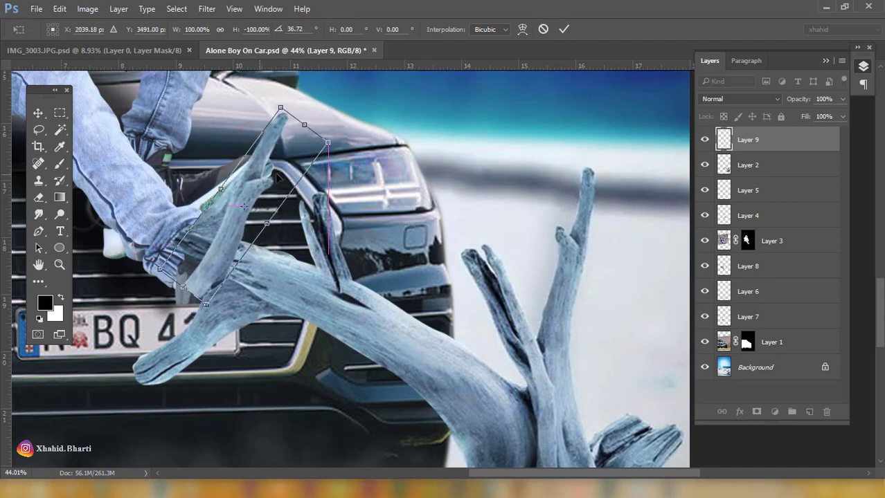
mouse_move(386, 181)
left_mouse_down()
mouse_move(381, 201)
mouse_move(376, 194)
left_mouse_up()
left_click_drag(259, 175, 254, 176)
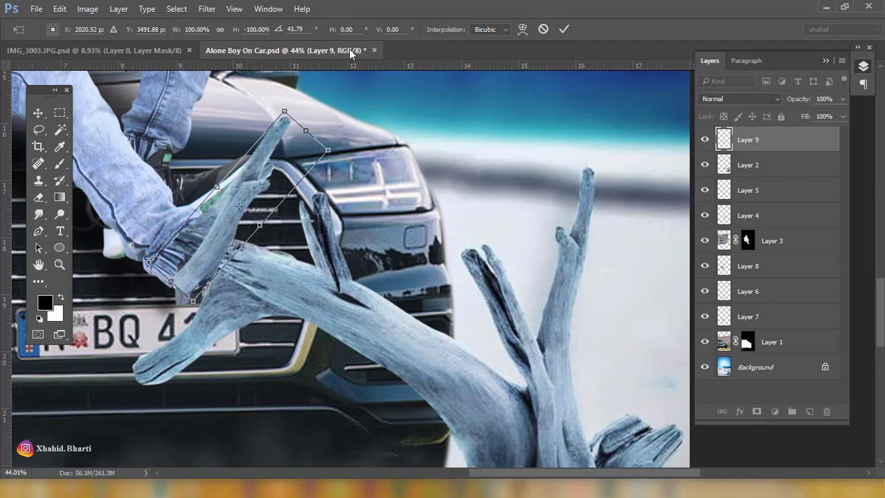
left_click(561, 31)
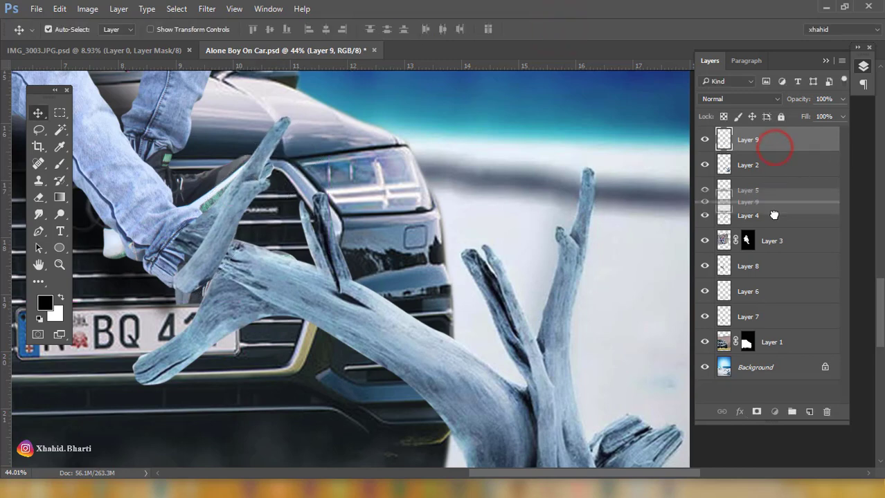
- Place the branch copy directly beneath Layer 4 and erase Layer 4's overlapping fork edge so the two pieces blend
left_click_drag(774, 142, 769, 220)
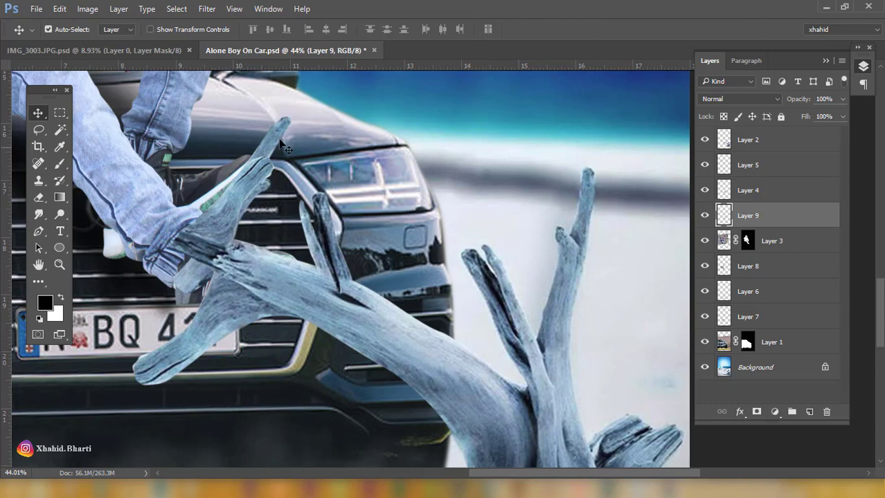
left_click(250, 163)
left_click(39, 198)
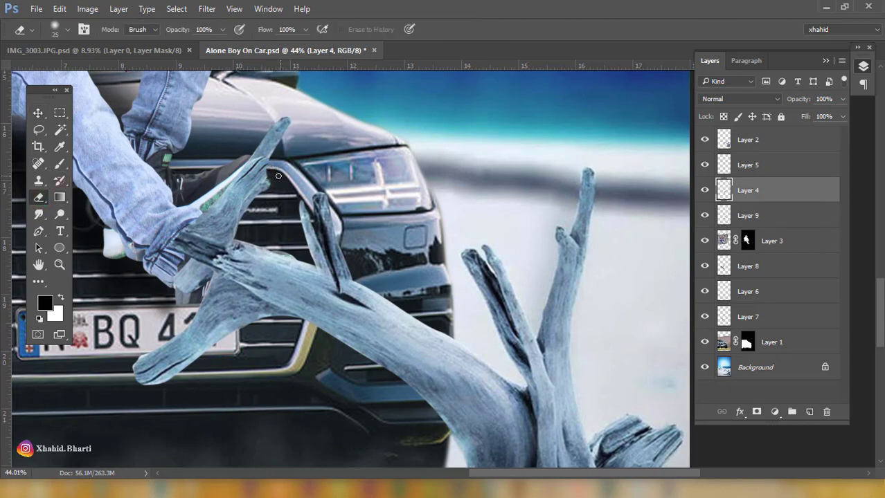
left_click_drag(273, 185, 268, 187)
left_click_drag(176, 300, 164, 294)
left_click(211, 258, "ctrl")
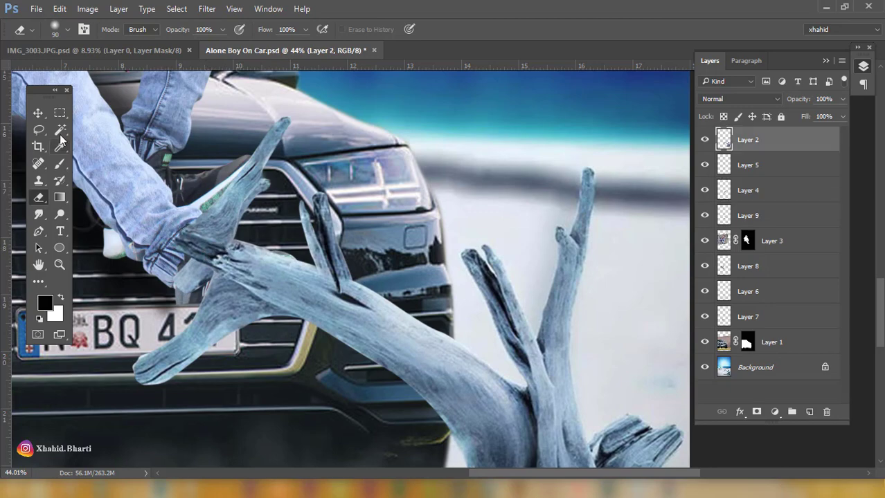
left_click(38, 113)
key("ctrl+0")
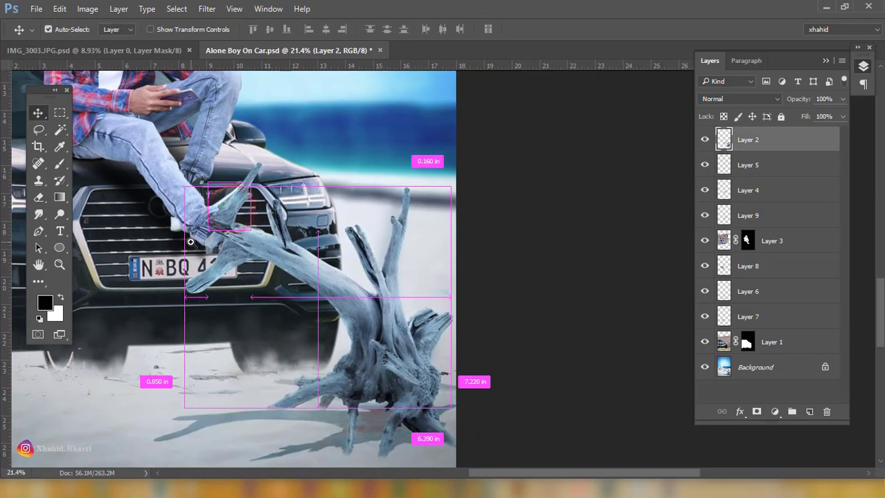
- Save the car composite and close the IMG_3003.JPG.psd document
right_click(253, 246)
left_click(277, 247)
left_click_drag(551, 320, 554, 360)
key("ctrl+s")
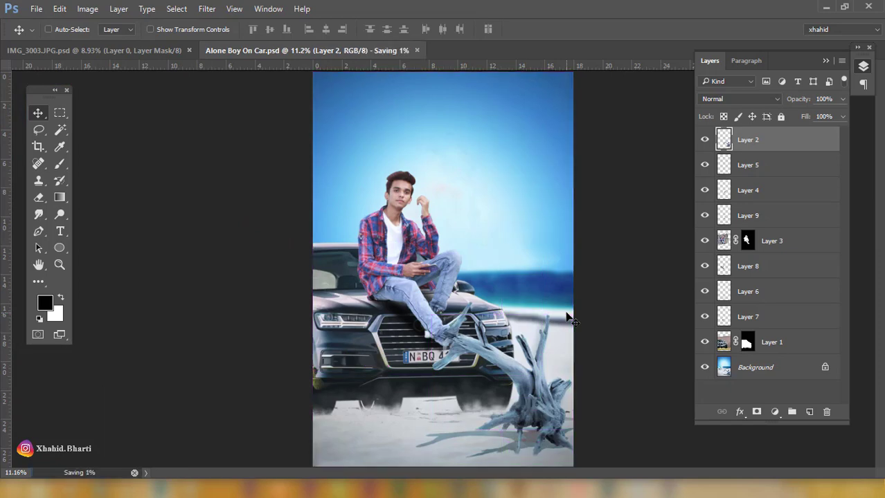
left_click(161, 53)
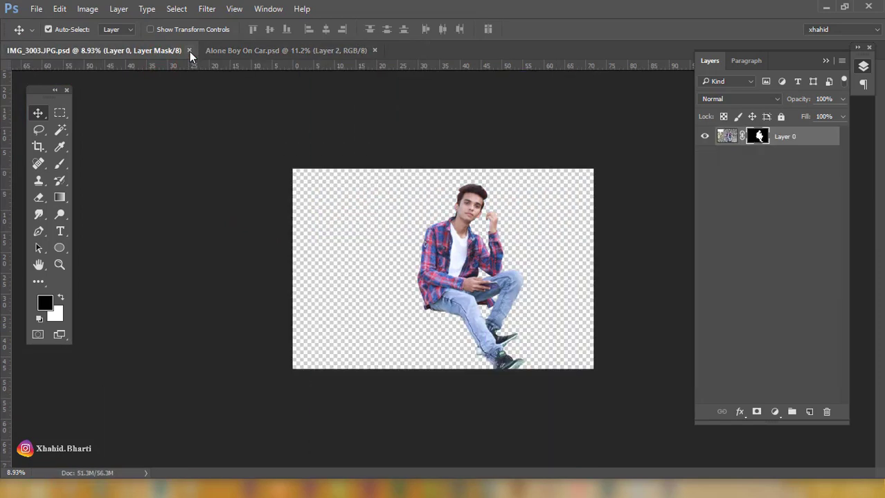
left_click(188, 51)
- Enlarge the seated man on Layer 3 slightly and reposition him on the car's bonnet
scroll(416, 197, "up", 3)
right_click(380, 226)
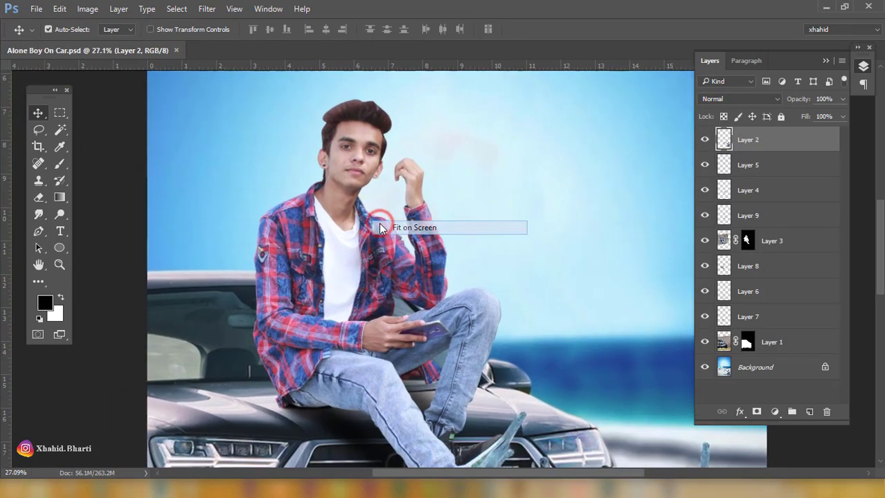
left_click(380, 227)
left_click_drag(411, 237, 389, 173)
key("ctrl+z")
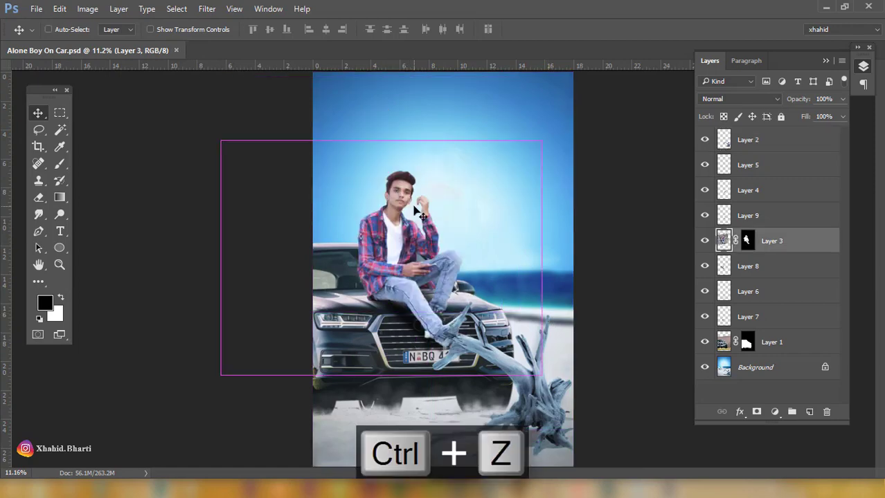
key("ctrl+t")
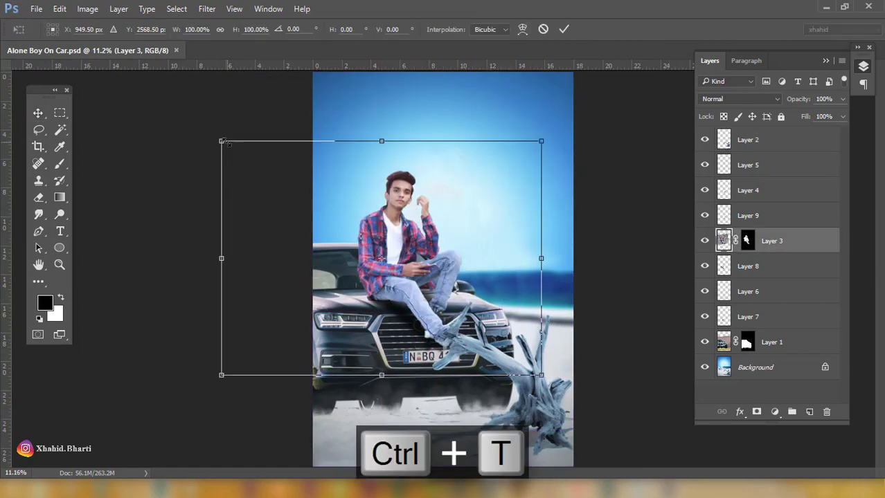
left_click_drag(222, 142, 210, 120)
left_click_drag(418, 206, 425, 204)
key("Return")
- Move the Layer 8 shadow up so it sits directly beneath the seated man, and save the document
scroll(436, 298, "up", 3)
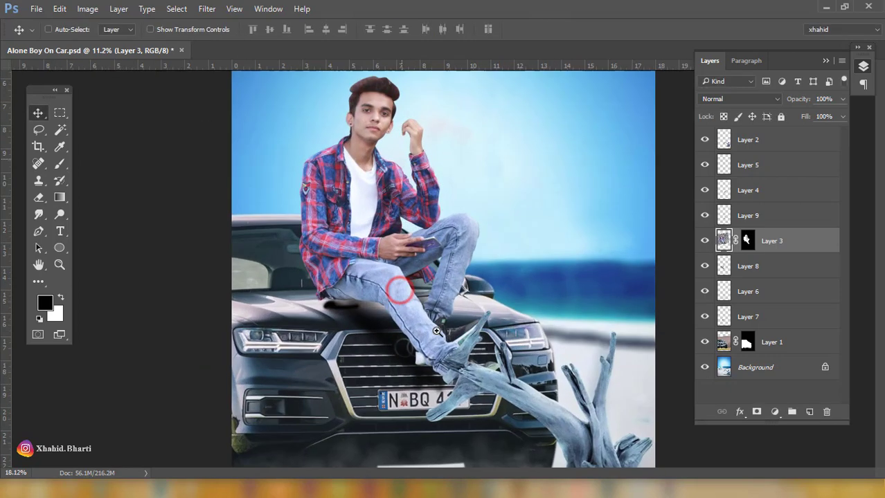
scroll(436, 331, "up", 3)
mouse_move(326, 258)
left_mouse_down()
mouse_move(317, 248)
mouse_move(324, 241)
left_mouse_up()
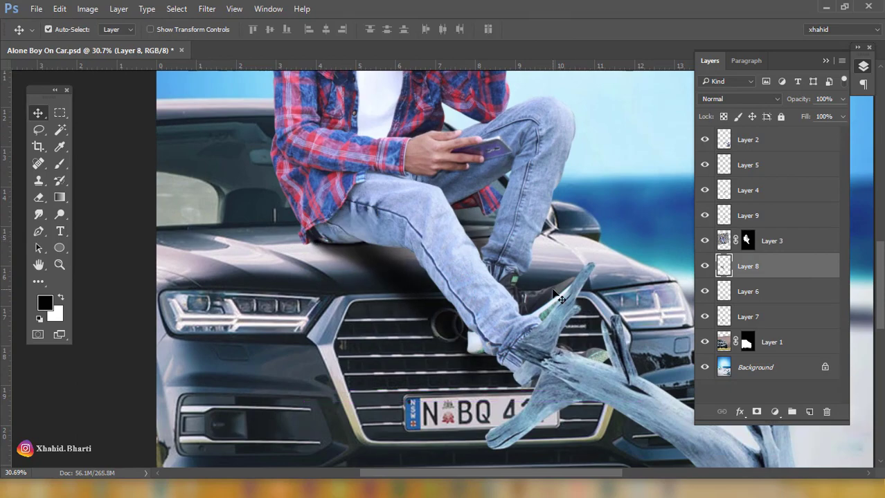
left_click_drag(491, 259, 452, 222)
right_click(462, 252)
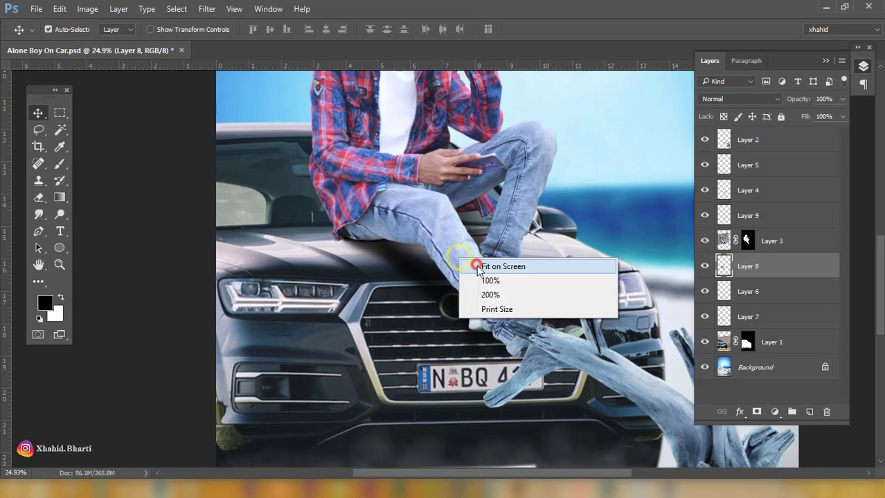
left_click(478, 262)
key("ctrl+s")
- Apply Auto Tone and Auto Color to the man's image on Layer 3, and save the document
left_click_drag(406, 250, 417, 336)
left_click(723, 242)
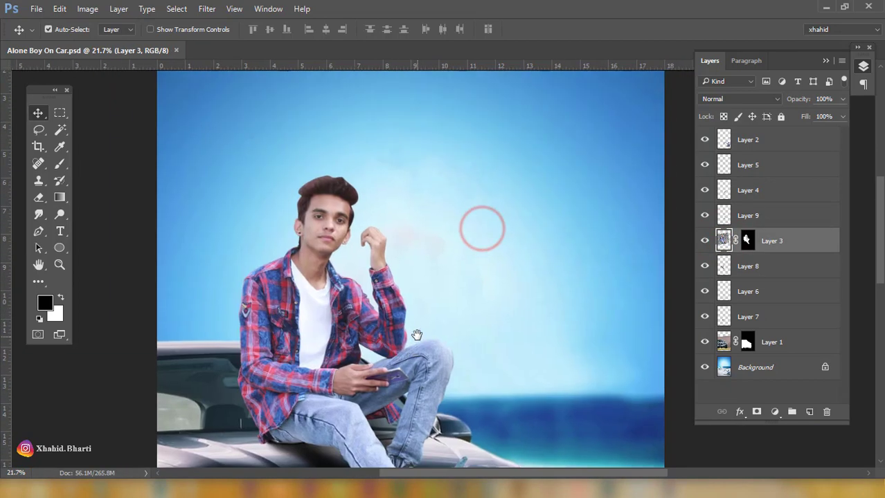
left_click(84, 10)
left_click(102, 59)
left_click(87, 10)
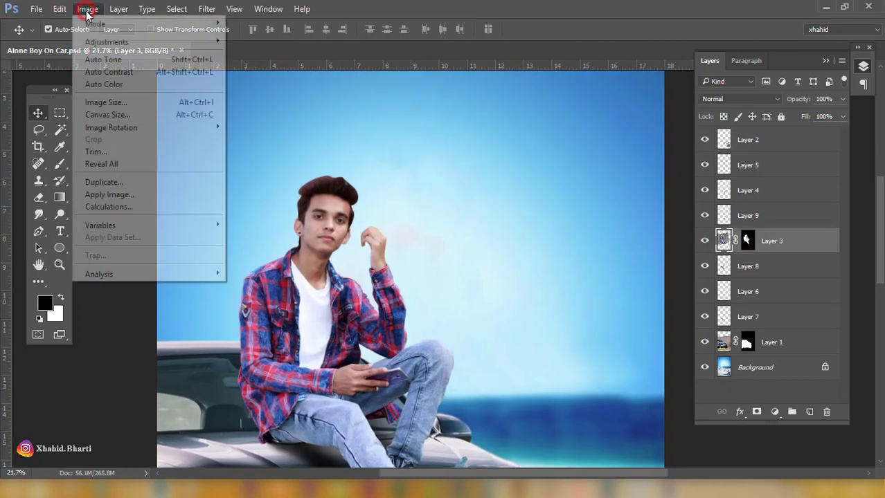
left_click(122, 86)
left_click(88, 9)
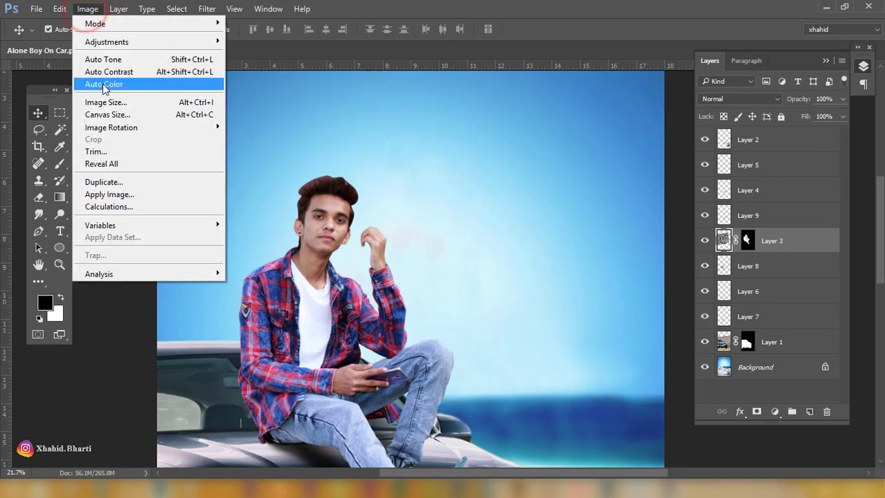
left_click(106, 88)
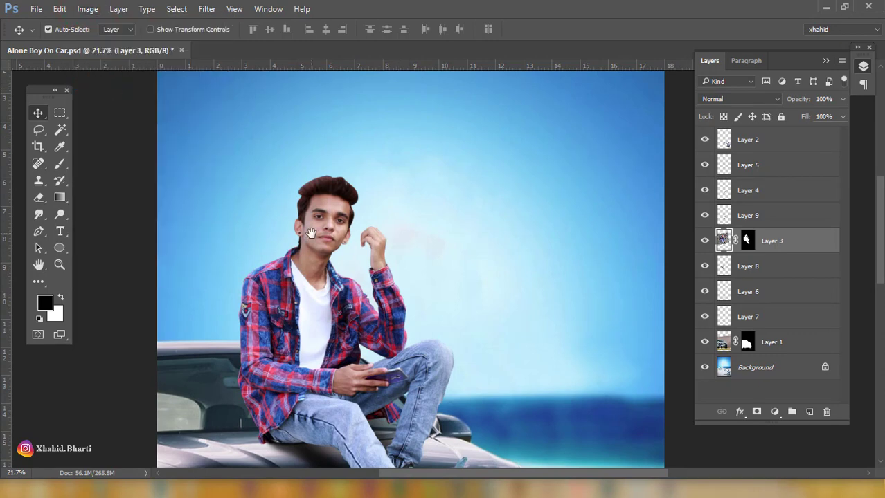
key("ctrl+0")
key("ctrl+s")
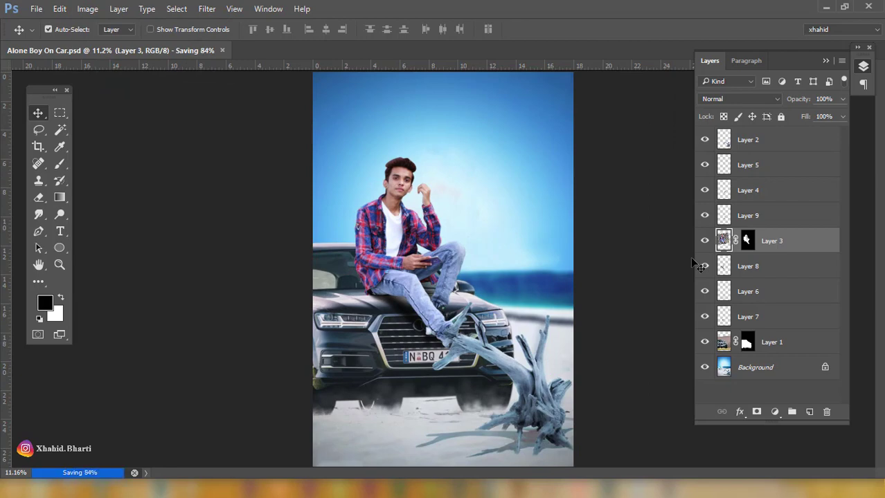
- Try painting a soft black shadow under the car on a new layer directly above the Background
left_click(533, 333)
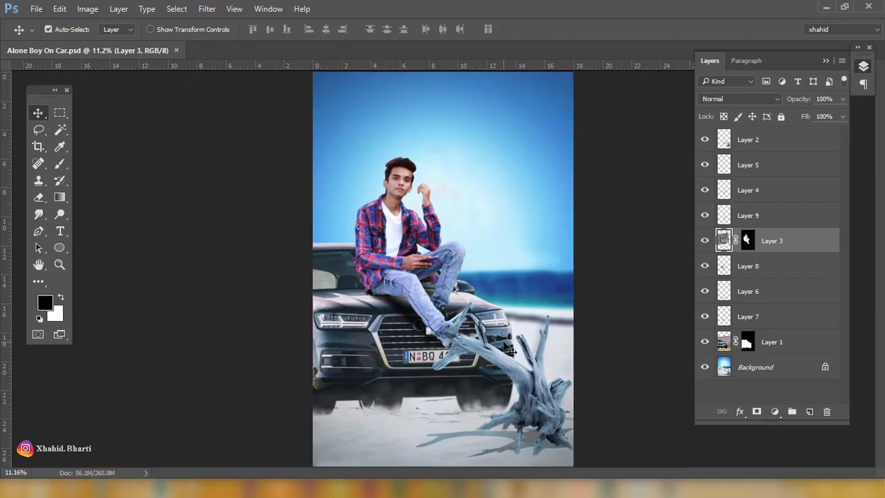
left_click(455, 418)
left_click(779, 367)
left_click(809, 412)
left_click_drag(441, 393, 468, 407)
mouse_move(466, 408)
left_mouse_down()
mouse_move(463, 348)
mouse_move(227, 361)
left_mouse_up()
left_click(58, 164)
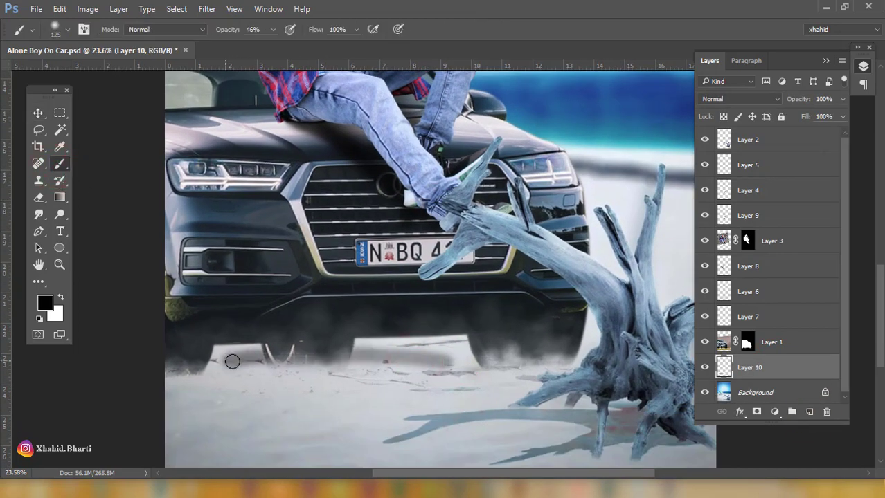
- Undo the brush stroke under the car and delete the new layer above the Background
key("ctrl+z")
left_click(38, 113)
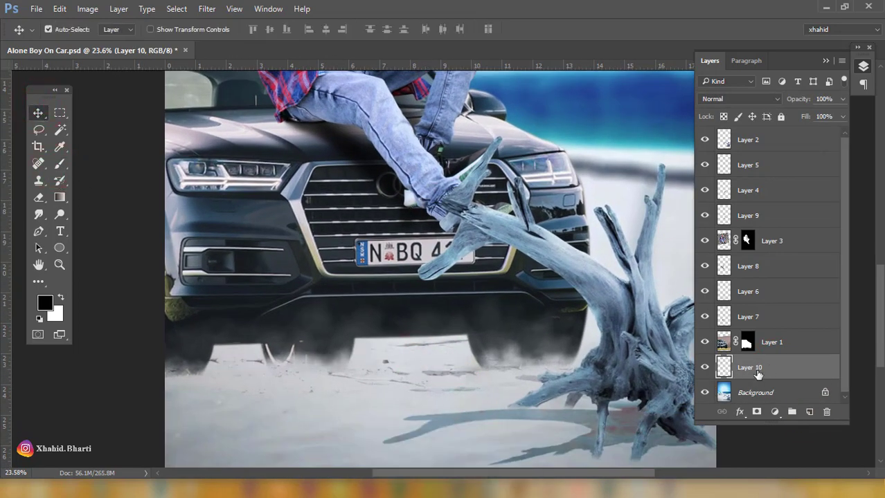
left_click_drag(758, 373, 826, 411)
key("ctrl+0")
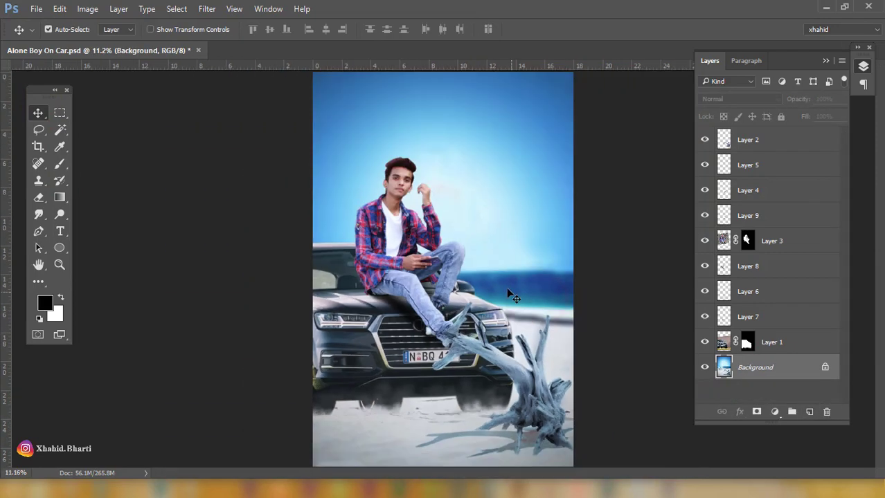
- Save the document and duplicate the man's Layer 3
left_click(409, 196, "ctrl")
key("ctrl+s")
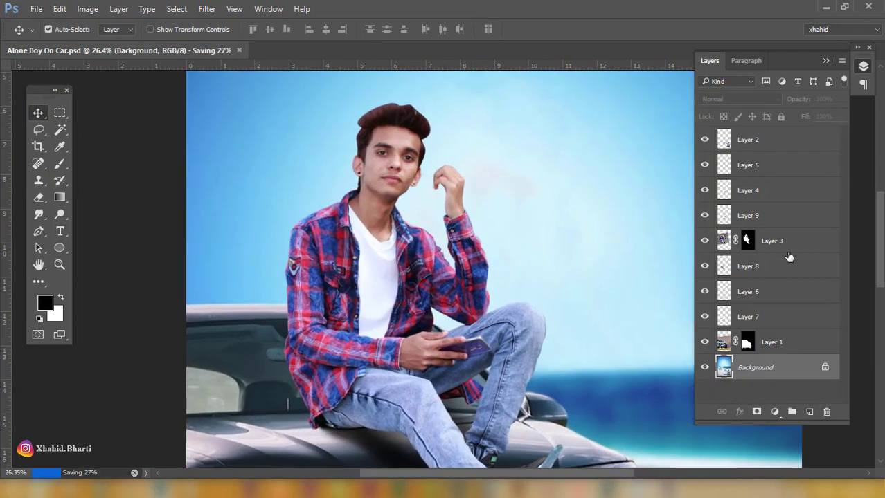
left_click(787, 249)
key("ctrl+0")
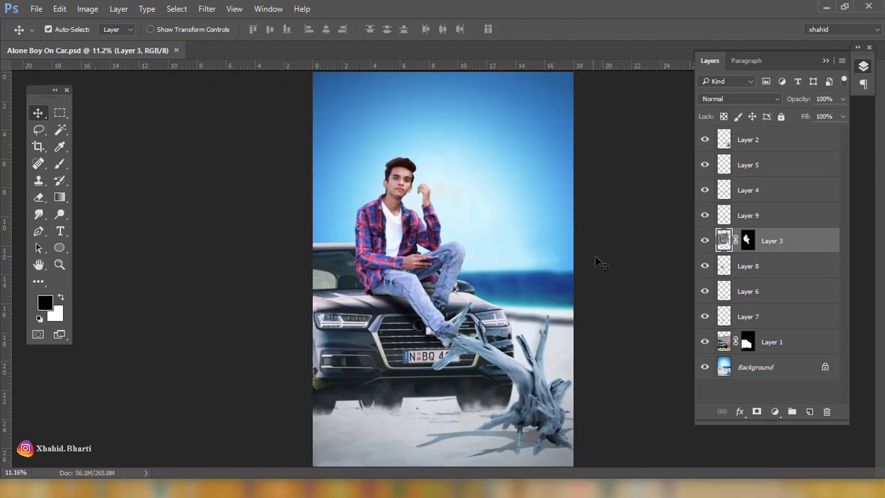
key("ctrl+j")
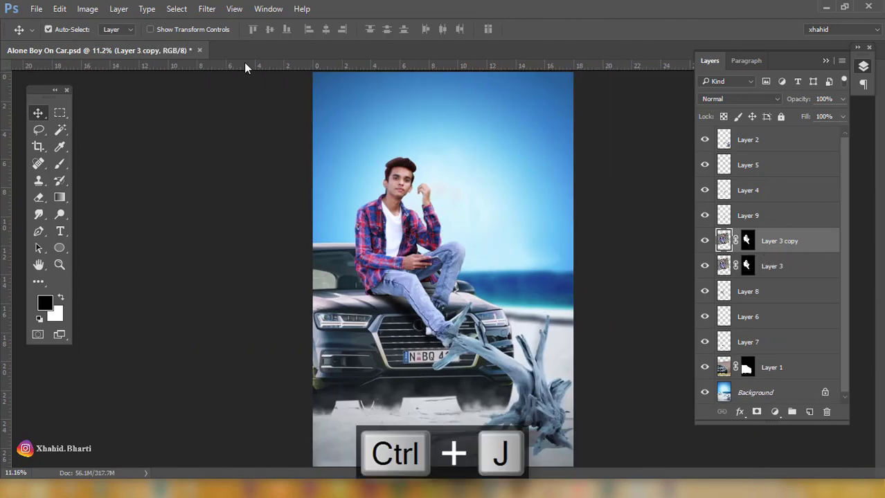
- Open Color Efex Pro 4 on the Layer 3 copy and compare the man with Dark Contrasts off and on at 50% zoom
left_click(206, 8)
left_click(295, 347)
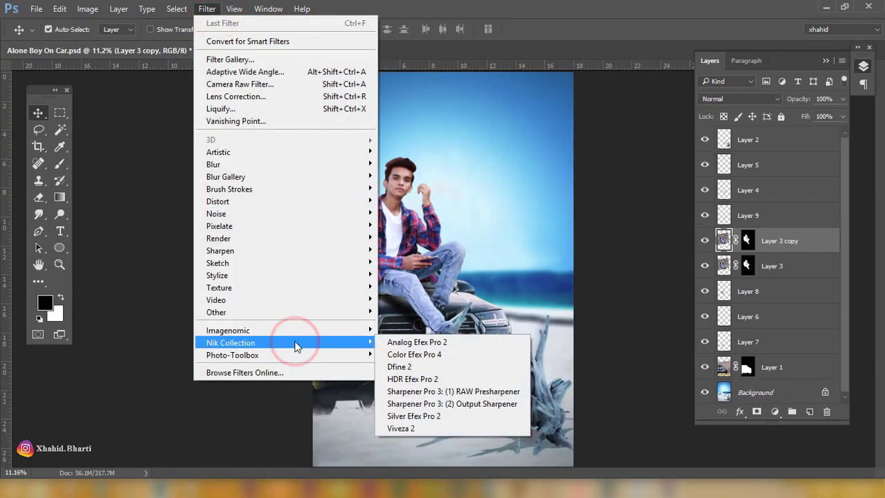
left_click(436, 355)
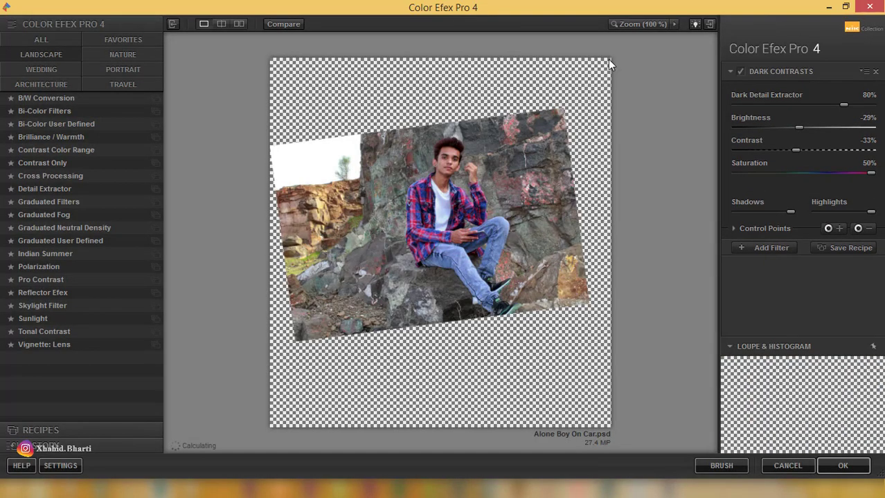
double_click(486, 218)
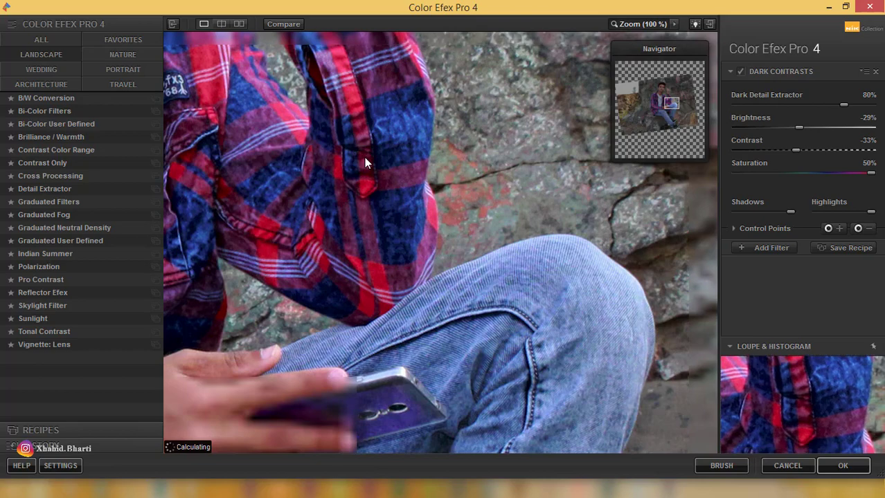
key("ctrl+minus")
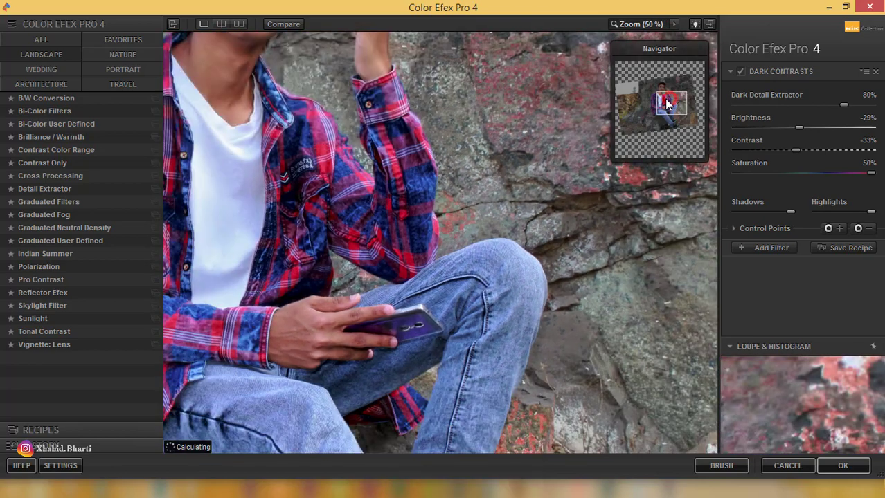
left_click_drag(670, 104, 661, 99)
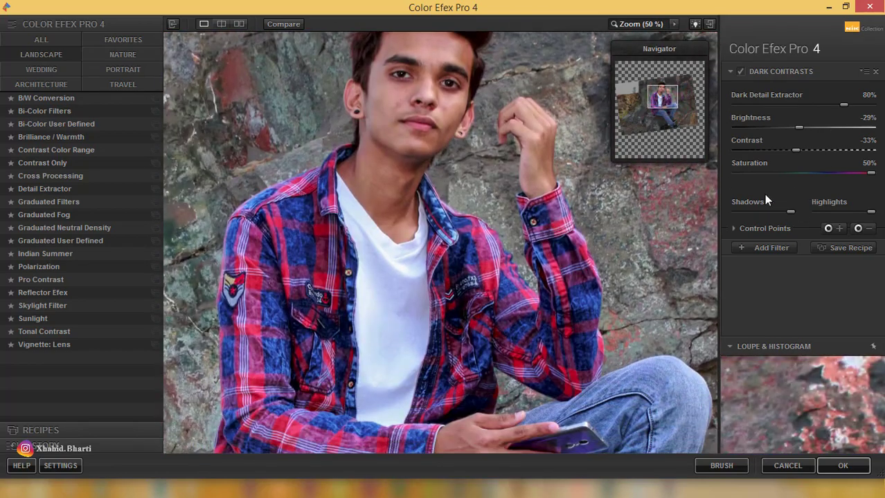
left_click(740, 73)
left_click(740, 73)
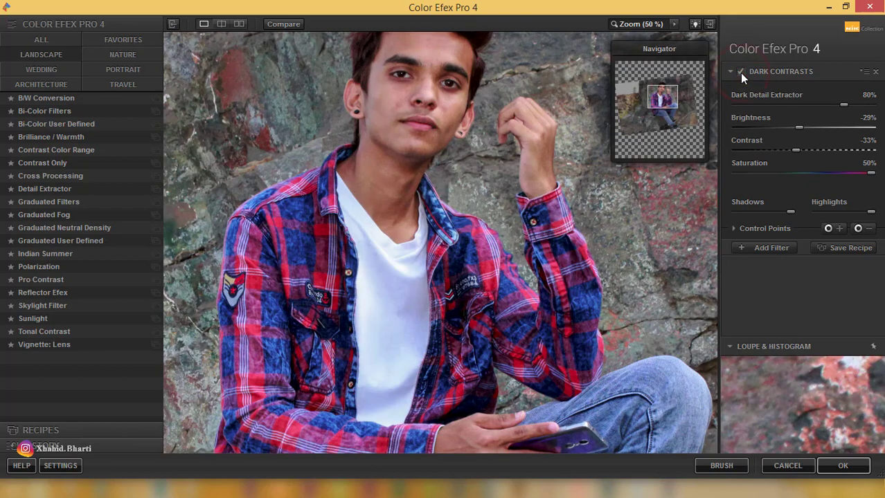
- Add a Detail Extractor filter with 31% detail extraction, 19% contrast and 26% saturation, and apply the filter stack
left_click(766, 248)
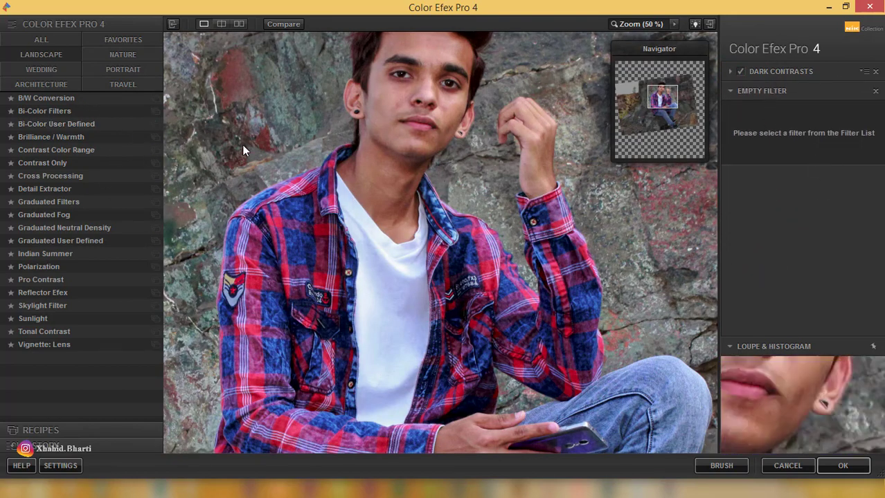
left_click(52, 70)
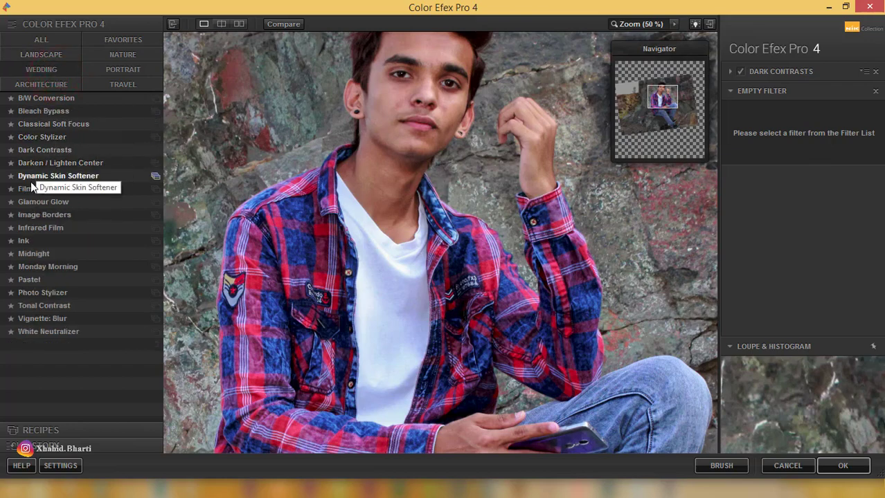
left_click(41, 56)
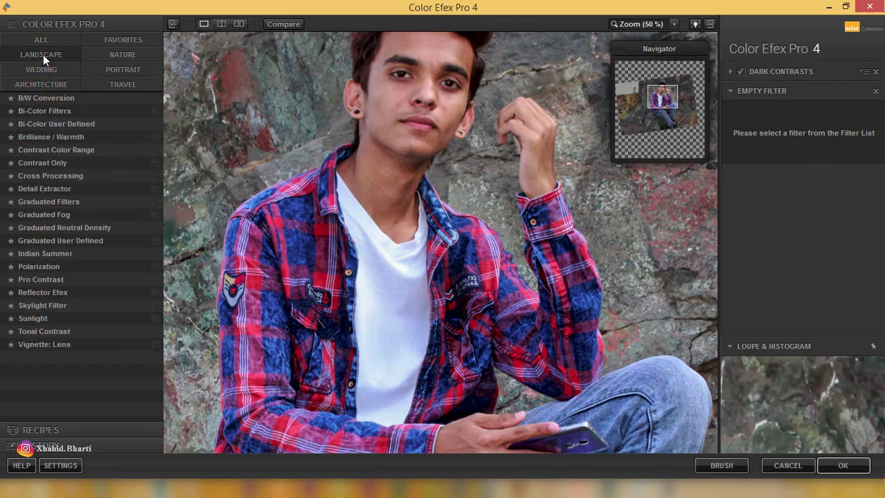
left_click(59, 189)
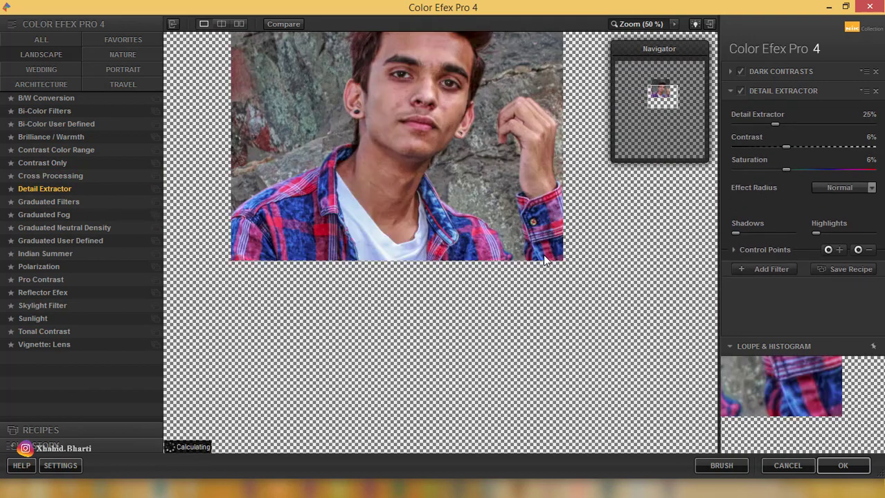
left_click_drag(787, 169, 794, 172)
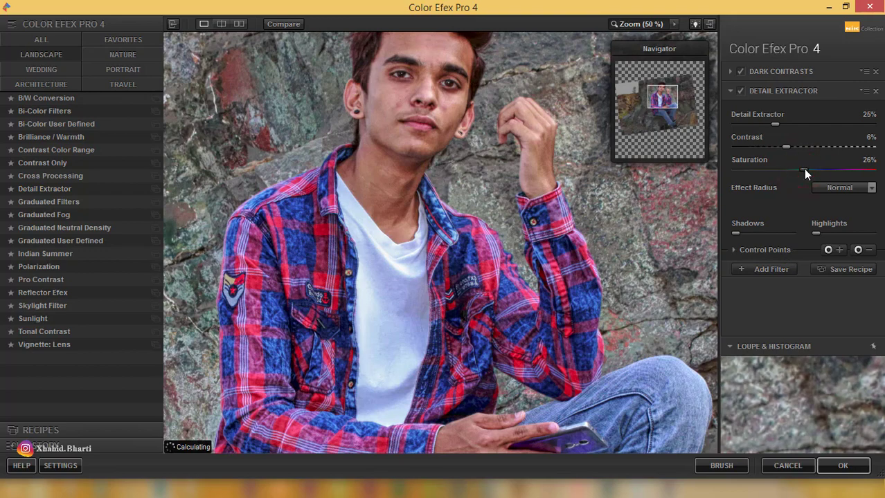
left_click_drag(787, 147, 784, 125)
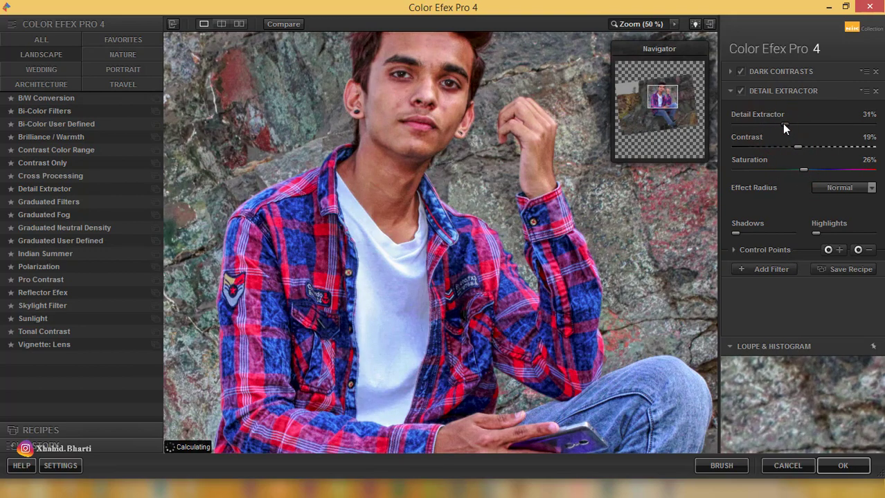
left_click(768, 270)
left_click(841, 466)
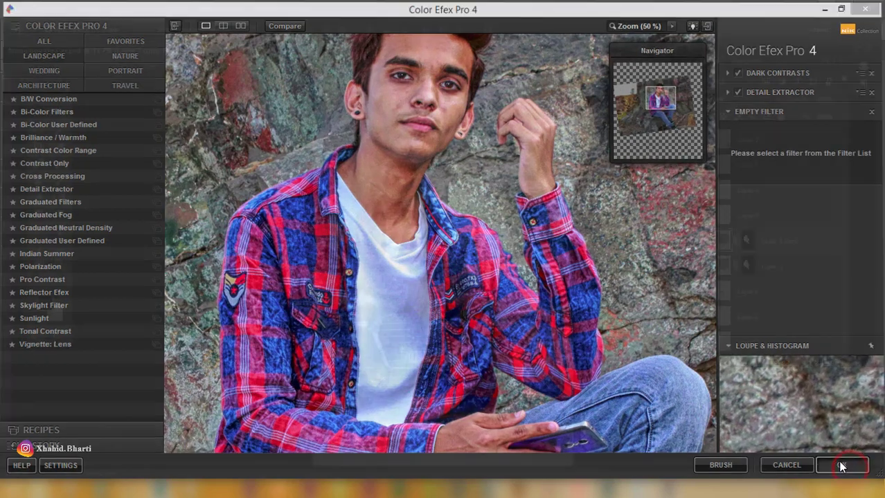
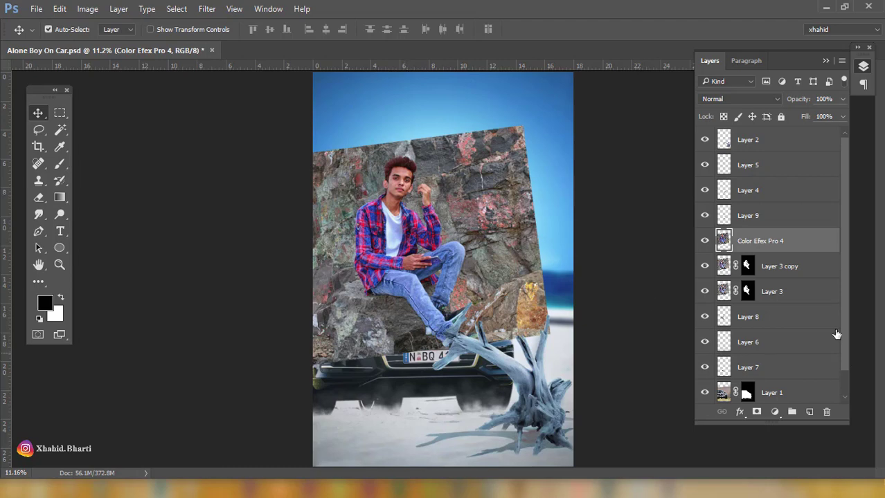
- Delete the Layer 3 copy beneath the Color Efex Pro 4 layer
left_click(803, 266)
left_click(827, 413)
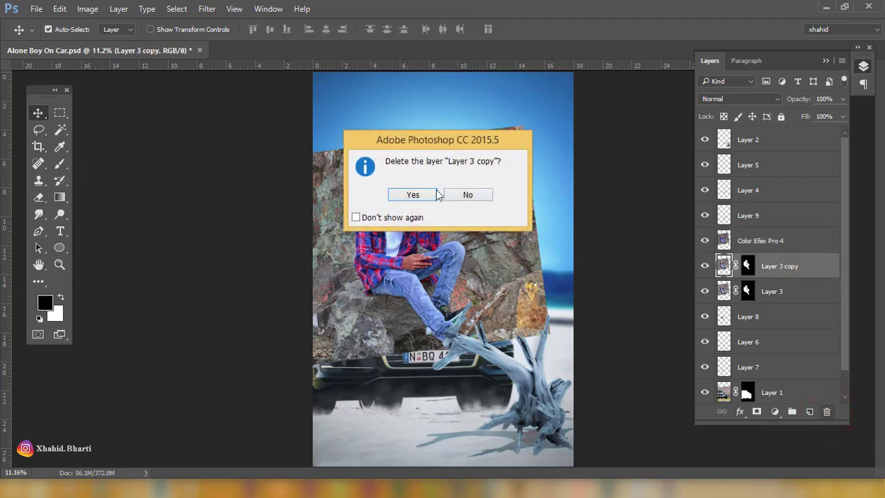
left_click(405, 197)
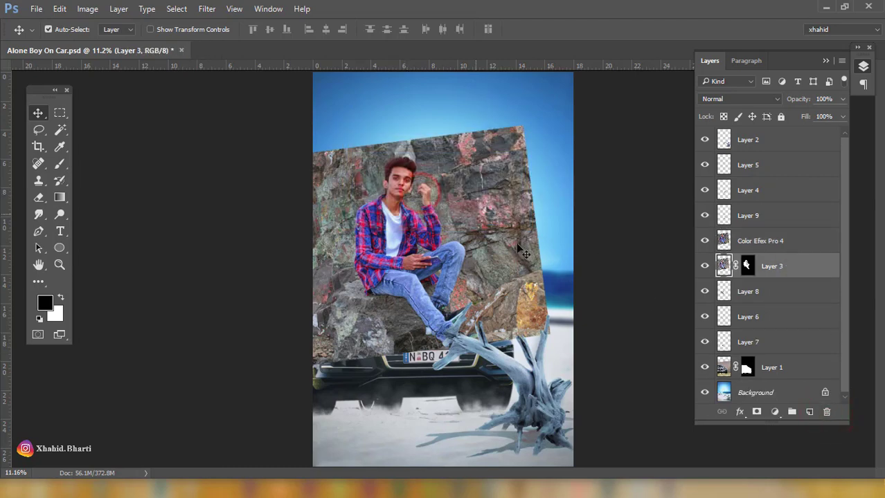
- Load Layer 3's mask as a selection, use it to mask the Color Efex Pro 4 layer, and compare that layer off and on
right_click(747, 270)
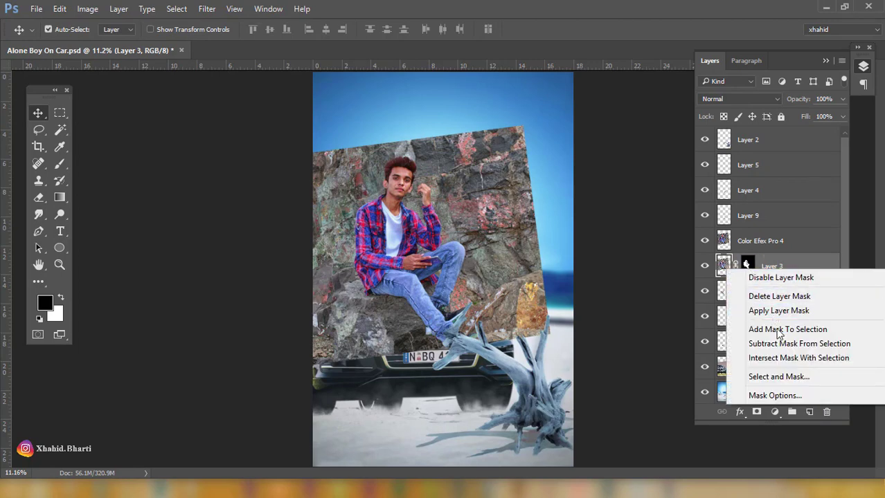
left_click(780, 330)
left_click(765, 241)
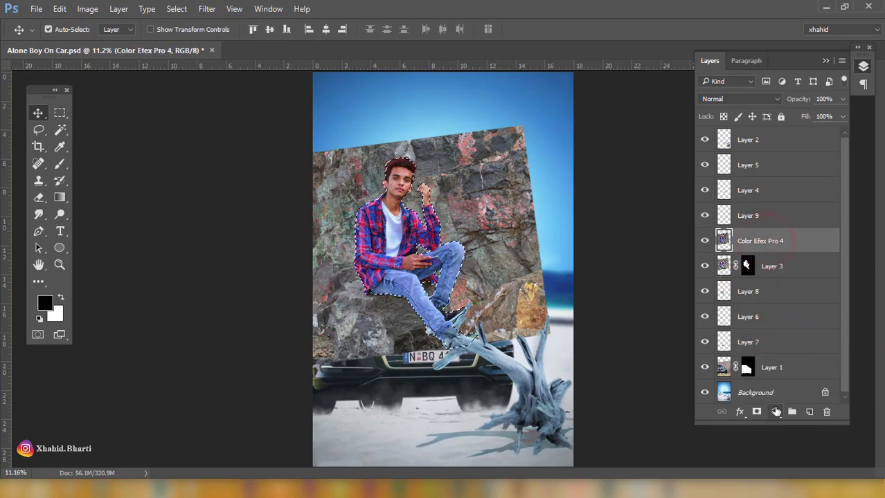
left_click(776, 412)
left_click(704, 241)
left_click(705, 241)
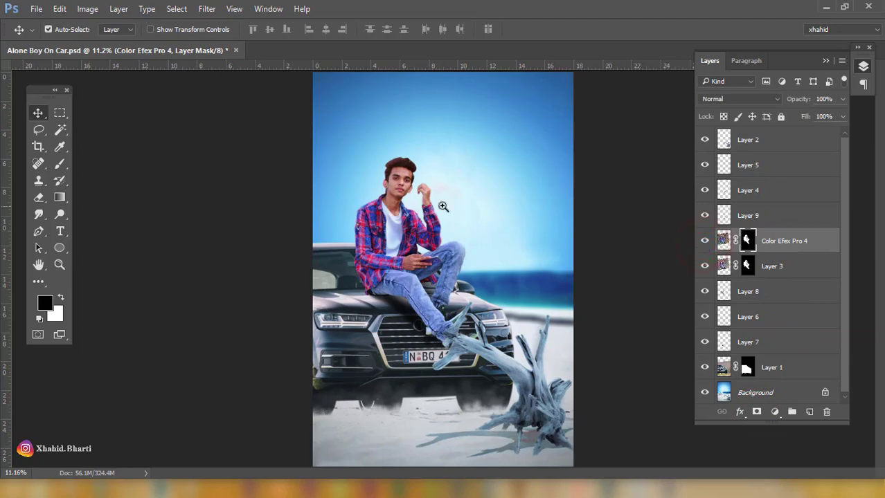
- Save the document, open the Camera Raw Filter on the Color Efex Pro 4 layer's image, and zoom in on the man
left_click_drag(410, 200, 458, 268)
right_click(400, 181)
left_click(422, 188)
key("ctrl+s")
left_click(723, 241)
scroll(423, 222, "up", 3)
left_click(207, 9)
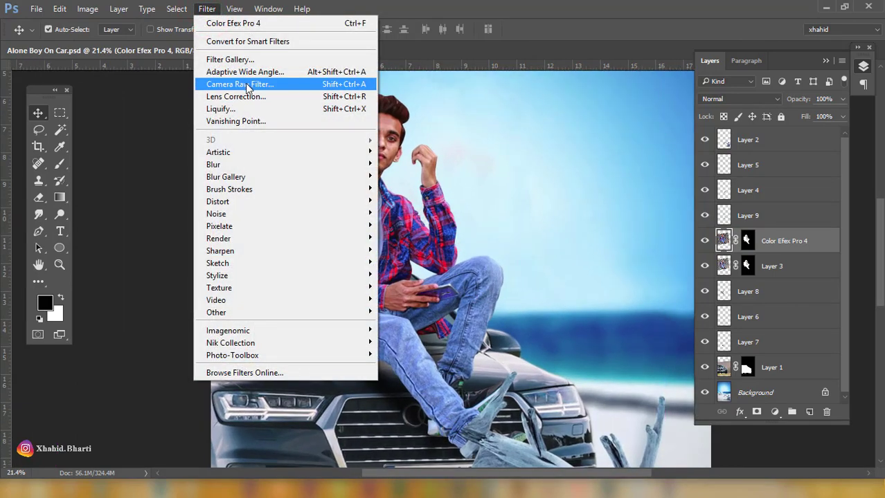
left_click(248, 84)
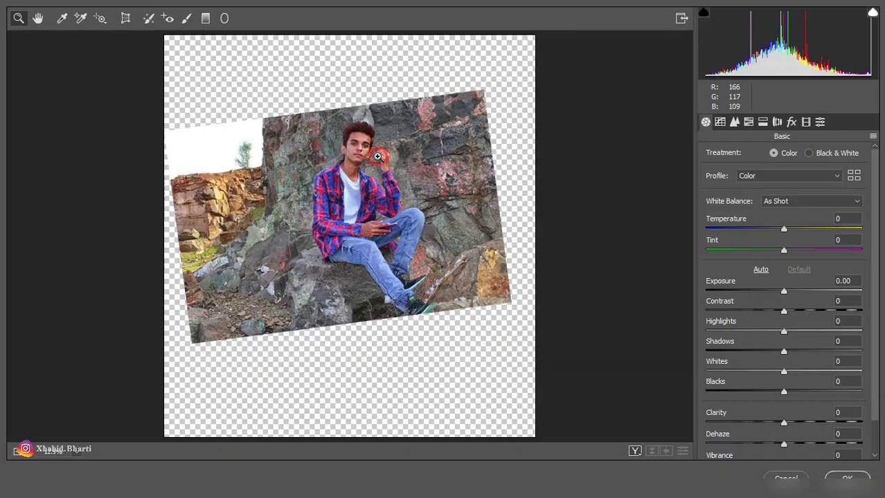
left_click(394, 175)
left_click(372, 188)
left_click(317, 189)
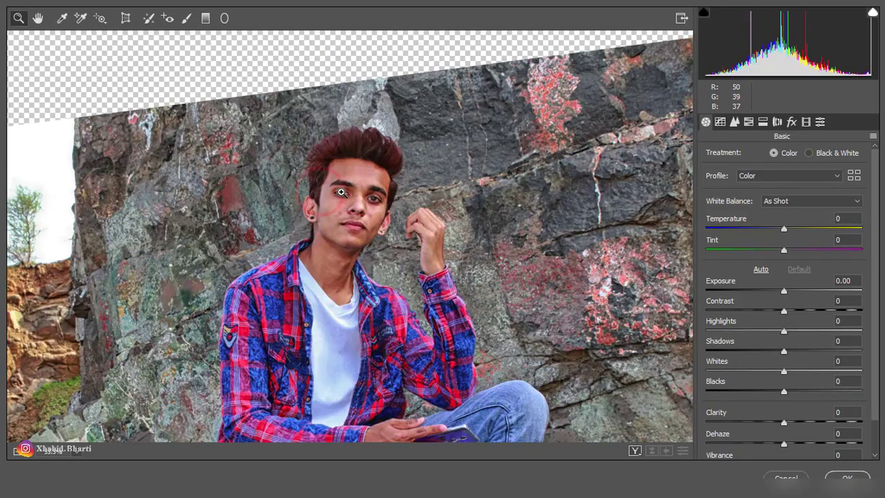
scroll(326, 207, "down", 5)
scroll(325, 207, "up", 3)
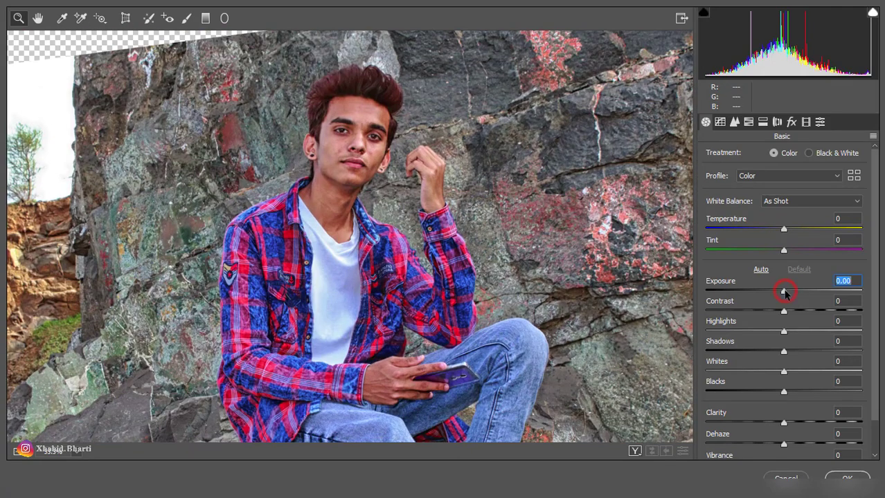
- Set exposure to +0.25, contrast to +12, clarity to +13, dehaze to +8 and vibrance to +13, and apply the Camera Raw Filter
left_click_drag(784, 292, 796, 313)
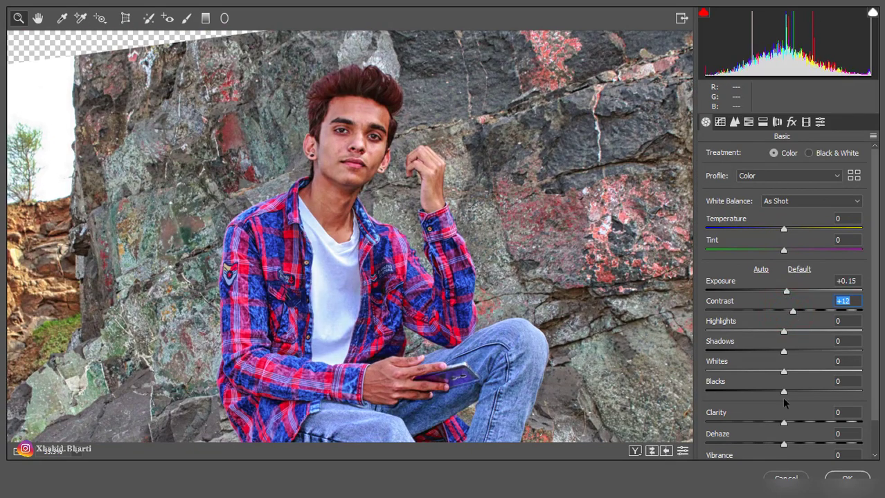
left_click_drag(789, 426, 796, 446)
left_click_drag(872, 341, 869, 410)
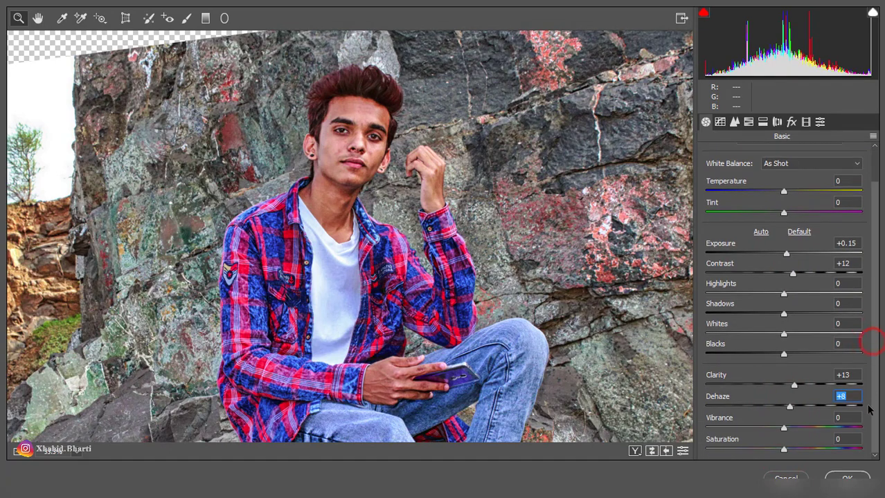
left_click_drag(788, 429, 787, 451)
left_click_drag(876, 359, 865, 263)
left_click_drag(787, 291, 790, 291)
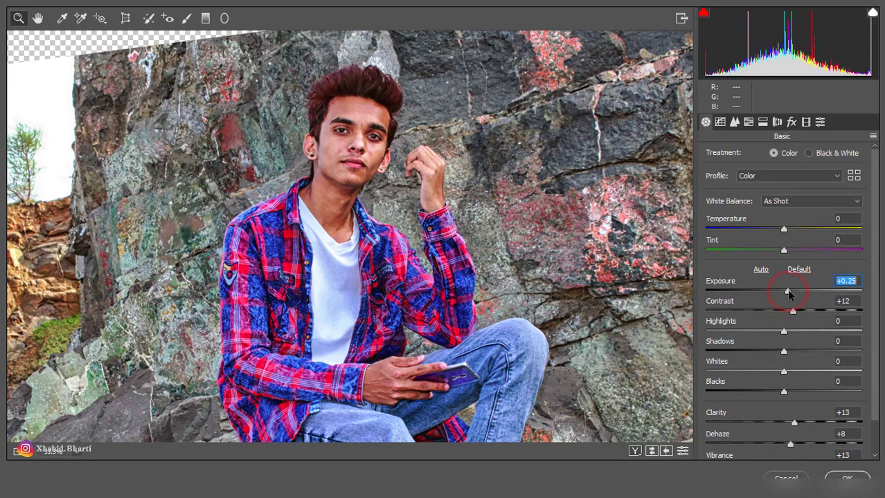
left_click(836, 476)
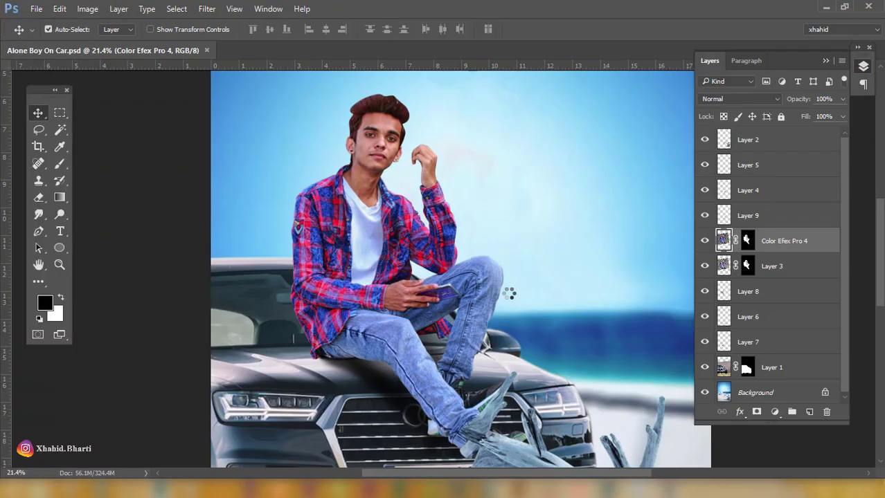
- Undo and redo the Camera Raw adjustment to compare the man before and after, and save the document
scroll(353, 225, "right", 10)
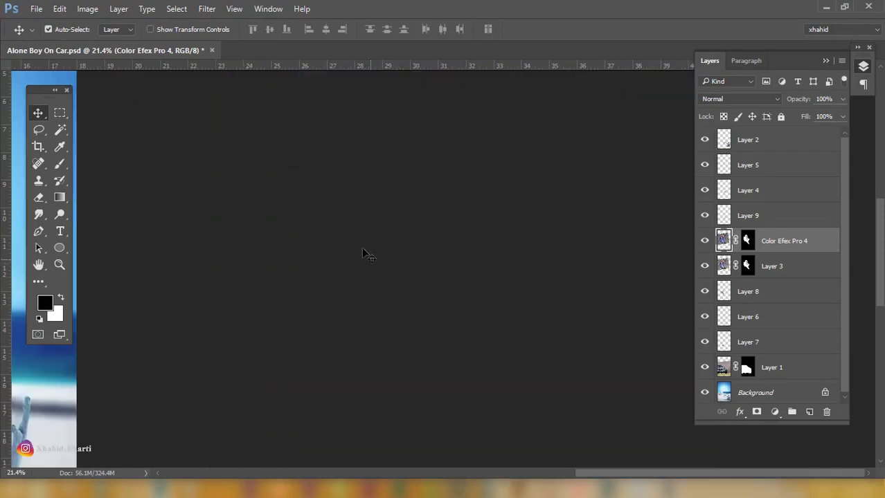
scroll(517, 467, "left", 10)
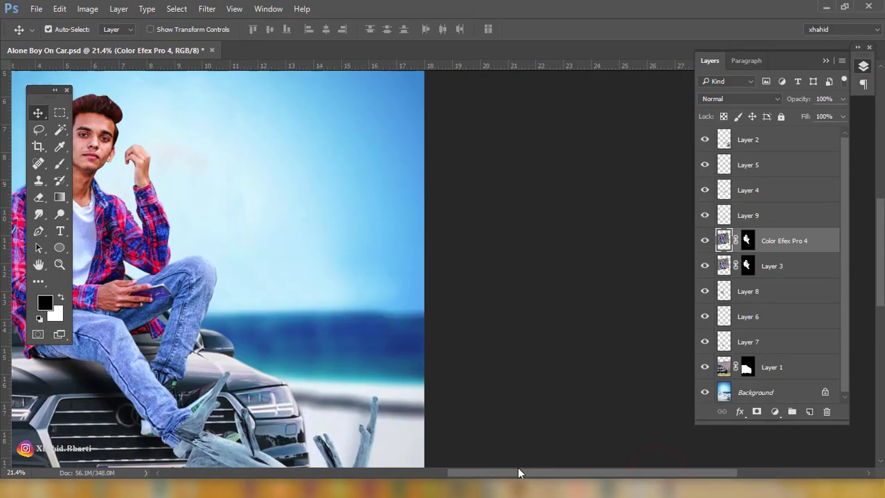
scroll(439, 448, "right", 3)
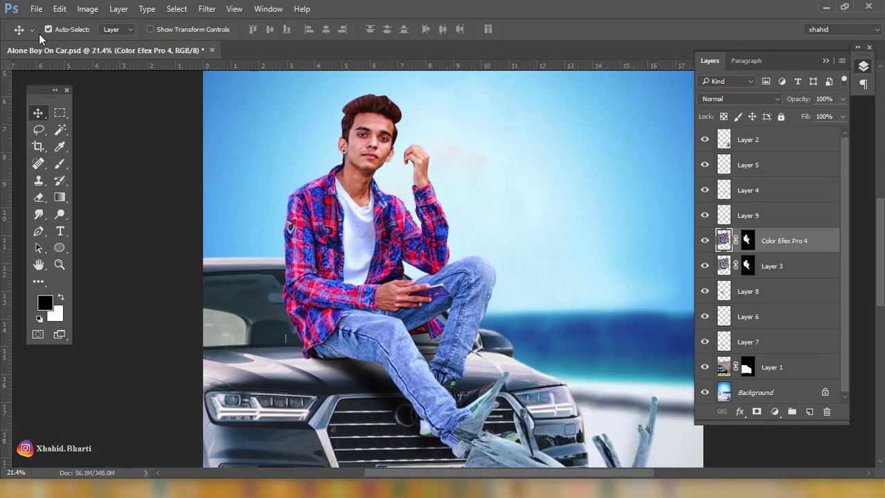
left_click(60, 8)
left_click(87, 18)
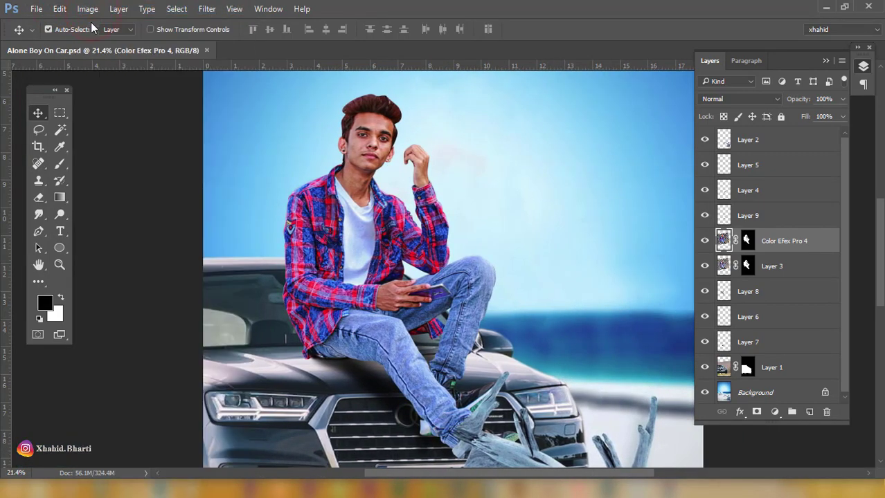
left_click(58, 8)
left_click(90, 18)
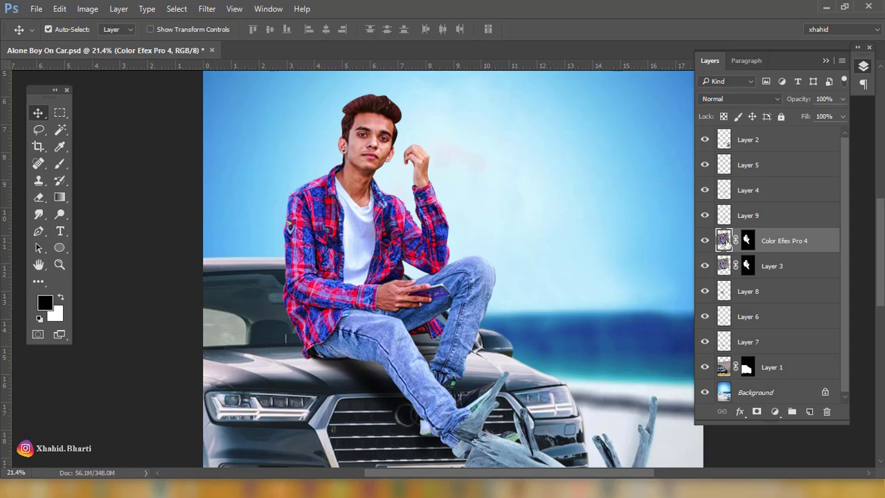
key("ctrl+s")
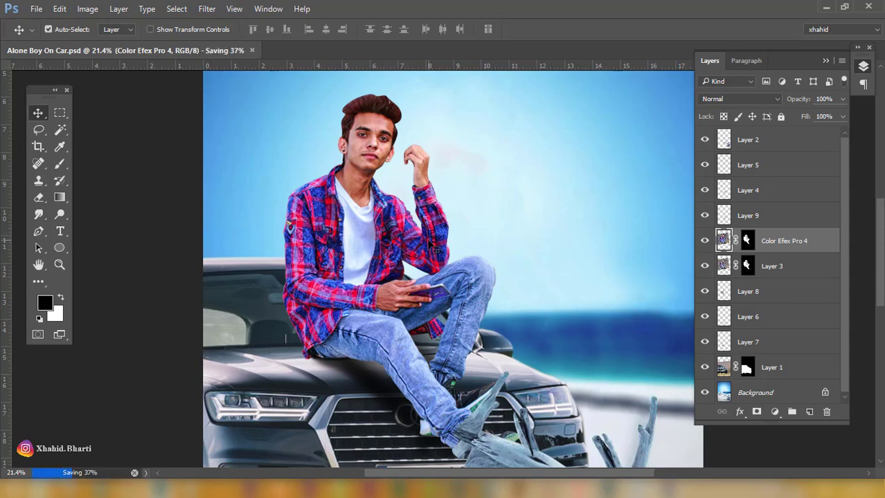
- Convert the Color Efex Pro 4 layer to a smart object, rasterize it, and add a white layer mask
right_click(781, 244)
left_click(671, 226)
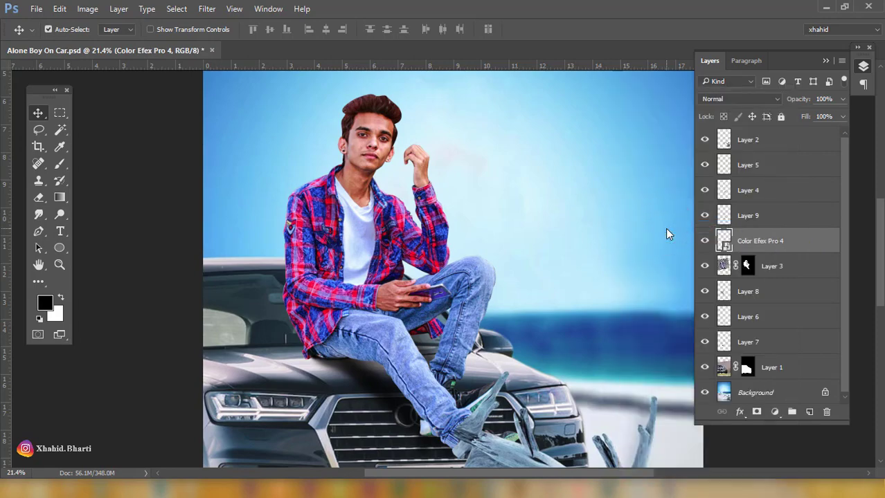
right_click(759, 240)
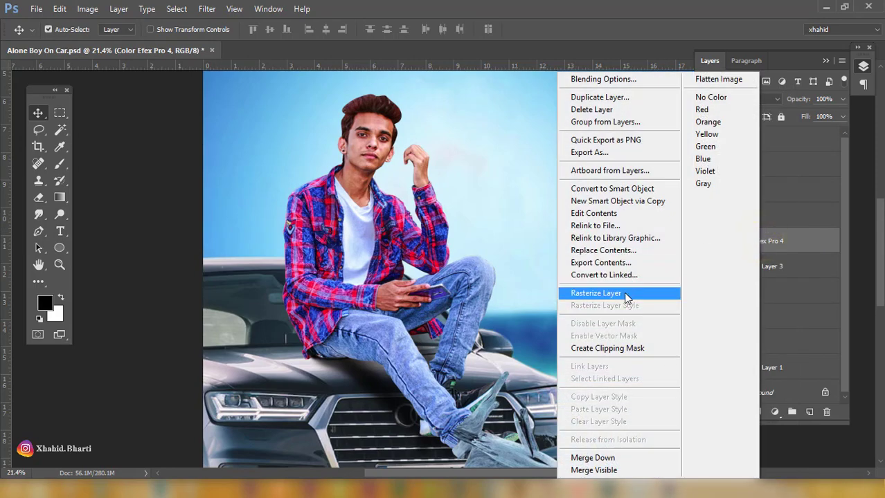
left_click(597, 294)
left_click_drag(375, 148, 436, 154)
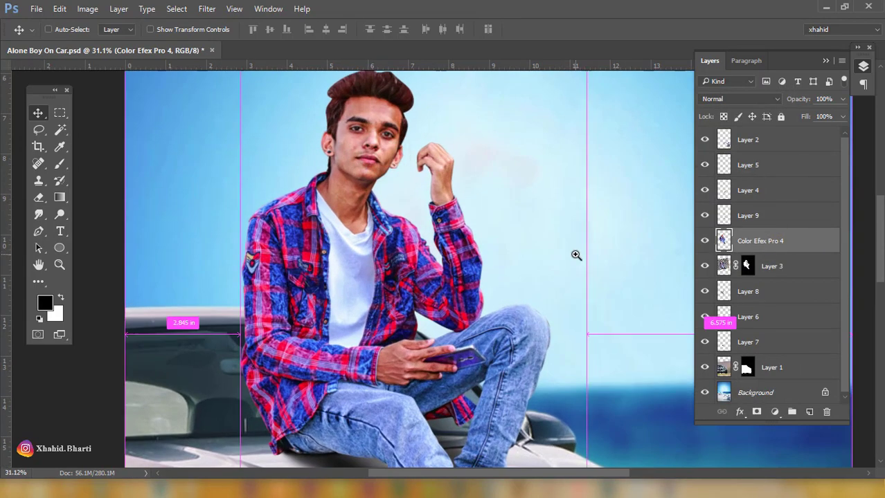
left_click(757, 413)
- Compare the man's face and shirt up close with the Color Efex Pro 4 layer off and on
left_click_drag(466, 264, 433, 310)
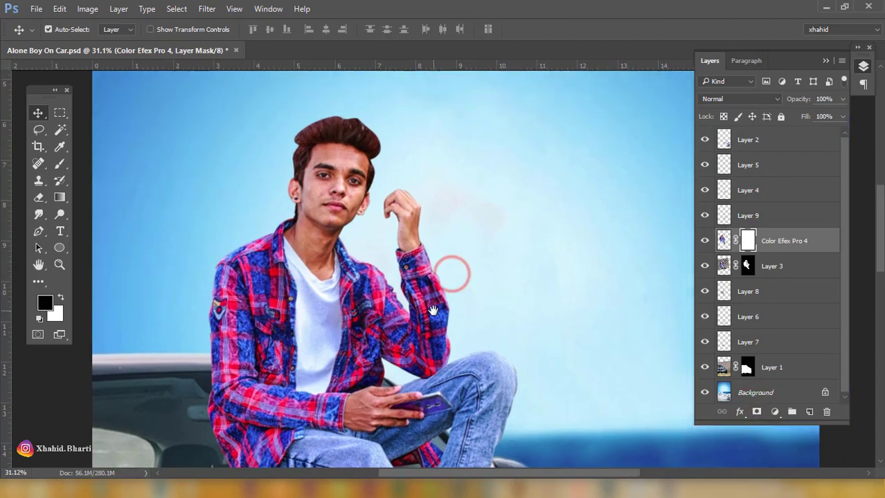
left_click_drag(325, 210, 408, 216)
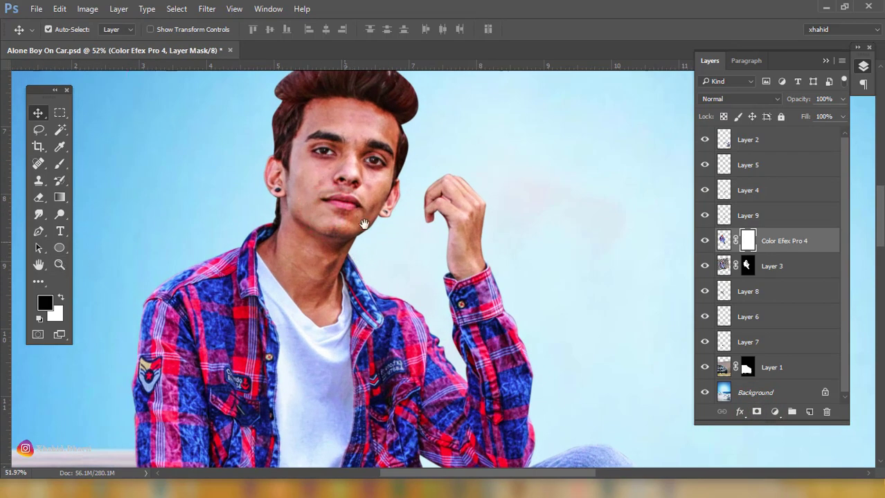
left_click(705, 241)
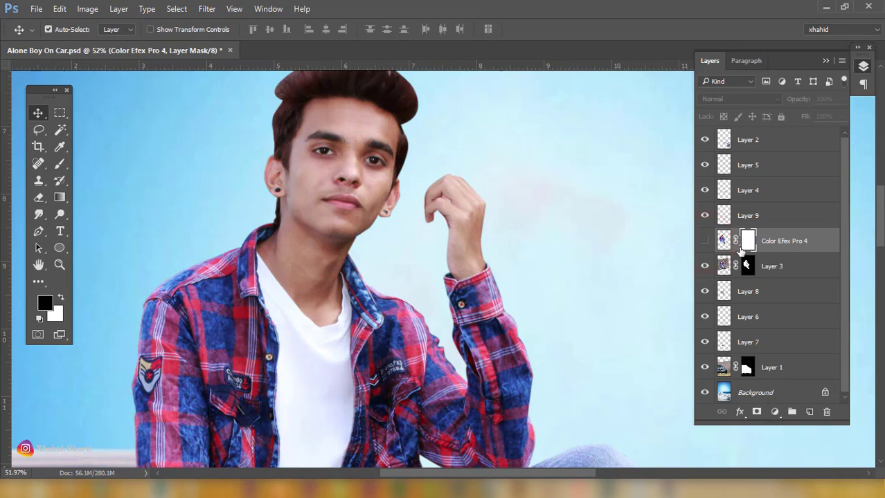
left_click_drag(333, 178, 408, 183)
left_click_drag(351, 162, 354, 227)
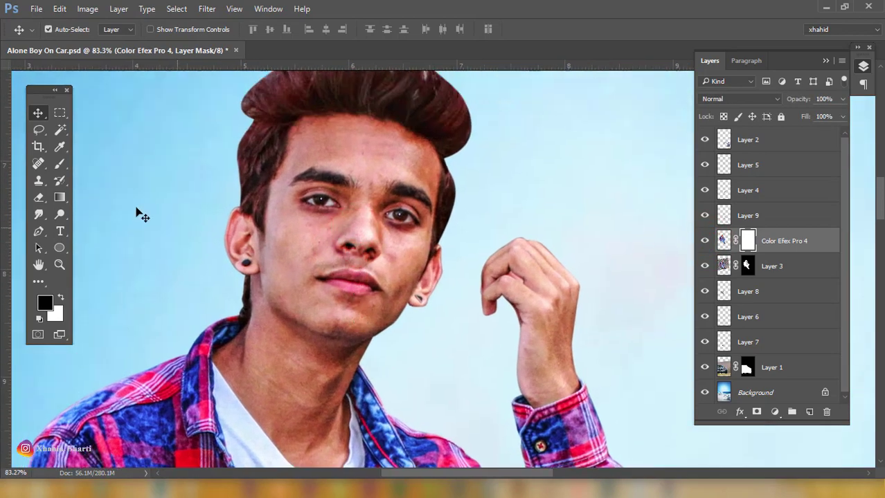
- Paint black on the Color Efex Pro 4 mask over the man's hair, face and neck with a soft 125 px brush
left_click(60, 164)
mouse_move(362, 169)
left_mouse_down()
mouse_move(226, 32)
mouse_move(344, 169)
mouse_move(375, 141)
left_mouse_up()
mouse_move(402, 109)
left_mouse_down()
mouse_move(455, 100)
mouse_move(430, 130)
mouse_move(425, 170)
left_mouse_up()
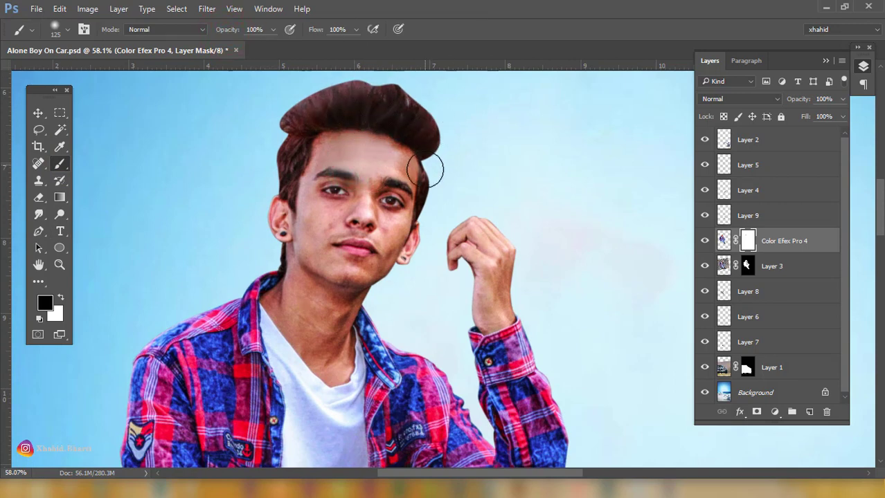
key("ctrl+z")
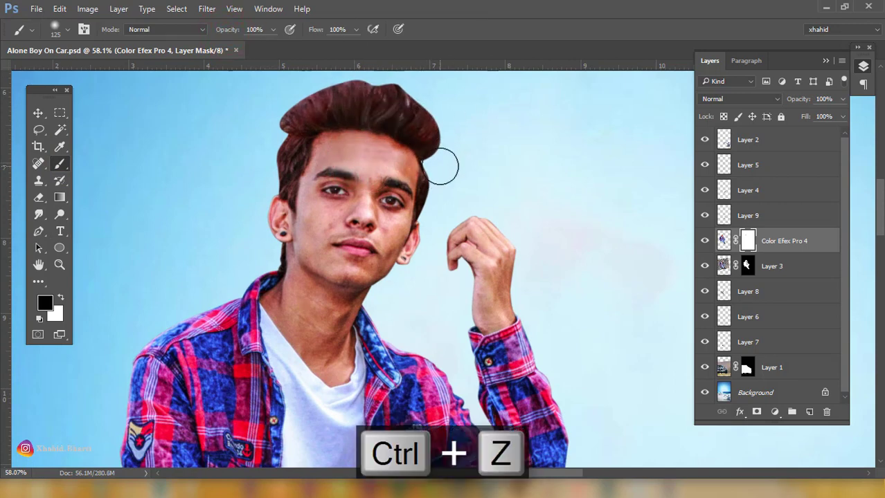
mouse_move(419, 135)
left_mouse_down()
mouse_move(433, 99)
mouse_move(297, 171)
mouse_move(303, 89)
mouse_move(290, 139)
mouse_move(437, 107)
left_mouse_up()
key("ctrl+alt+z")
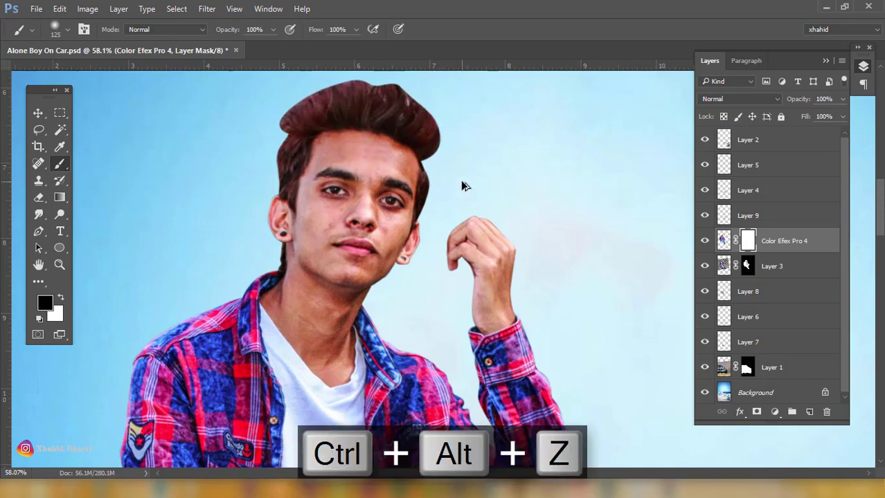
key("ctrl+shift+z")
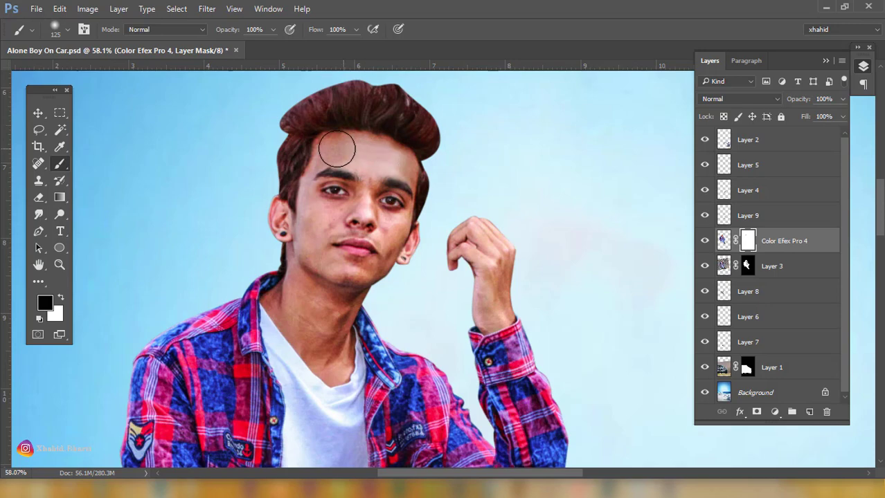
mouse_move(291, 230)
left_mouse_down()
mouse_move(389, 200)
mouse_move(326, 326)
mouse_move(315, 270)
mouse_move(428, 183)
mouse_move(301, 124)
left_mouse_up()
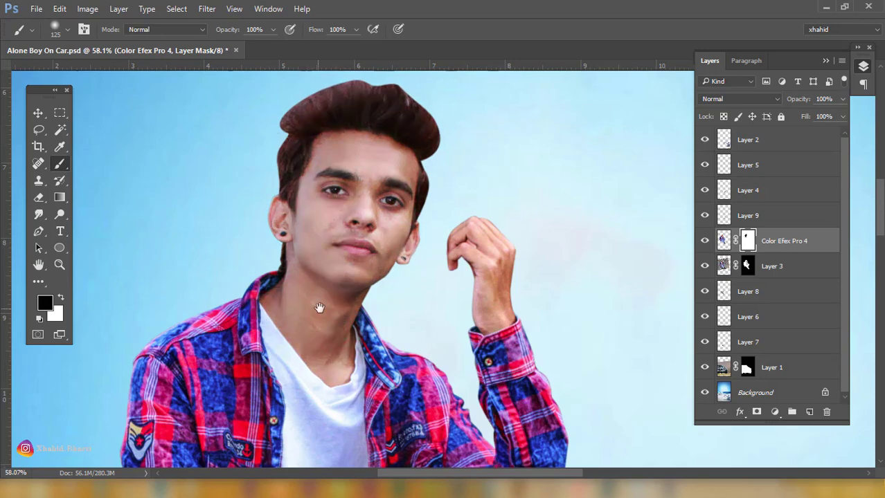
- Mask the effect off the man's raised hand and, with a brush of 45 to 50 px, the hand holding the phone
left_click_drag(319, 308, 268, 223)
left_click_drag(409, 139, 439, 221)
left_click_drag(438, 388, 441, 92)
key("bracketleft")
key("bracketleft")
key("bracketleft")
key("bracketleft")
key("bracketleft")
key("bracketleft")
key("bracketleft")
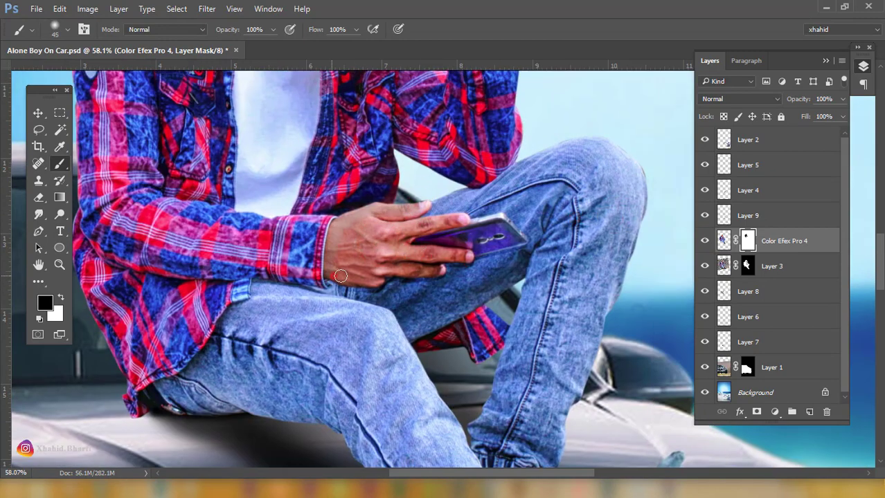
mouse_move(459, 258)
left_mouse_down()
mouse_move(408, 223)
mouse_move(384, 218)
mouse_move(377, 241)
mouse_move(345, 263)
left_mouse_up()
key("bracketright")
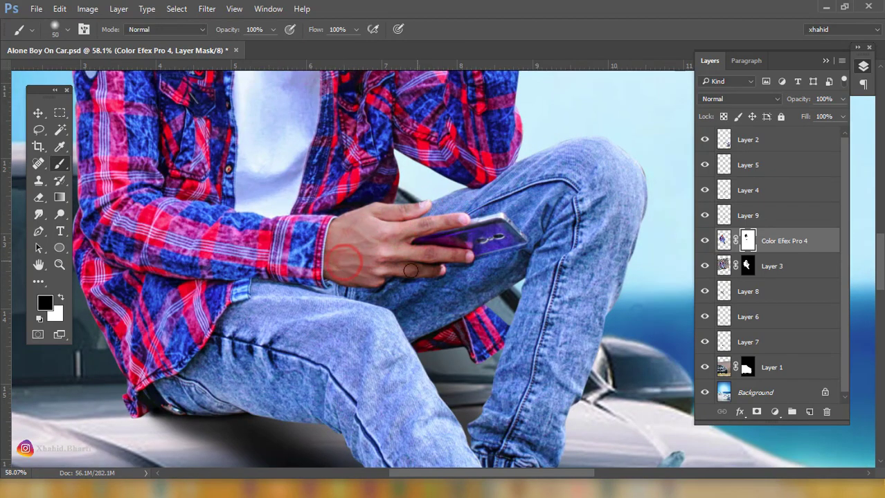
key("ctrl+minus")
key("v")
key("ctrl+0")
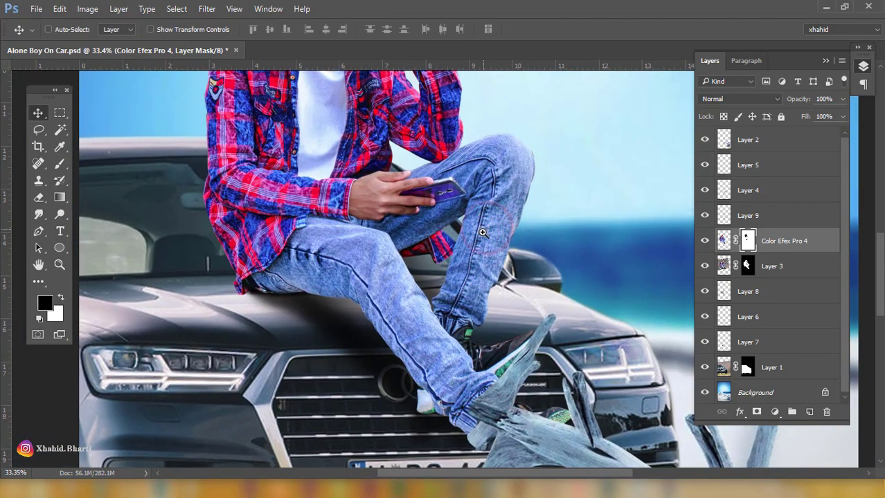
left_click_drag(407, 260, 352, 303)
left_click_drag(351, 215, 396, 218)
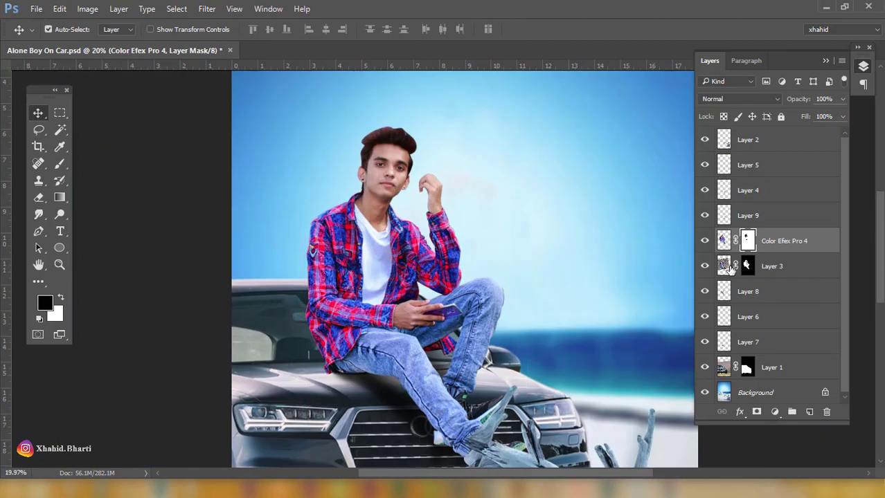
- Make Layer 3's image active instead of the Color Efex Pro 4 mask, and save the document
left_click(725, 265)
key("ctrl+semicolon")
key("ctrl+s")
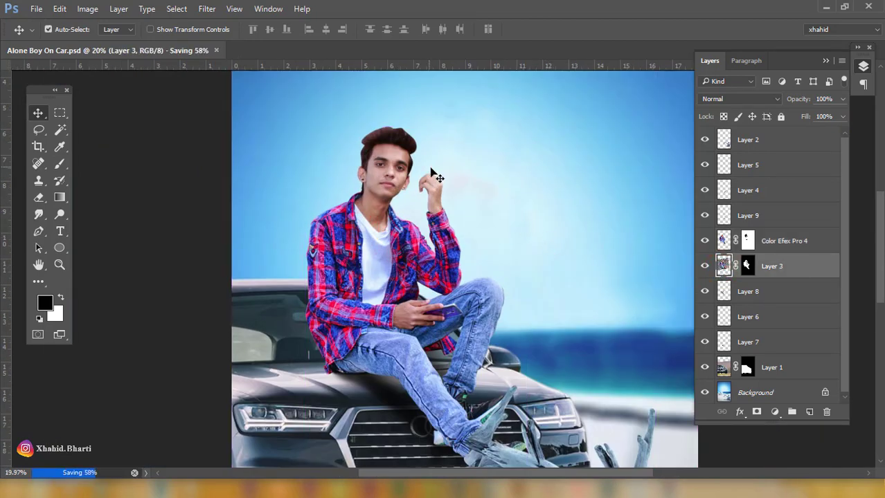
- Apply Levels to Layer 3 with input values of 6, 1.11 and 233 to brighten the man's skin
scroll(400, 178, "up", 1)
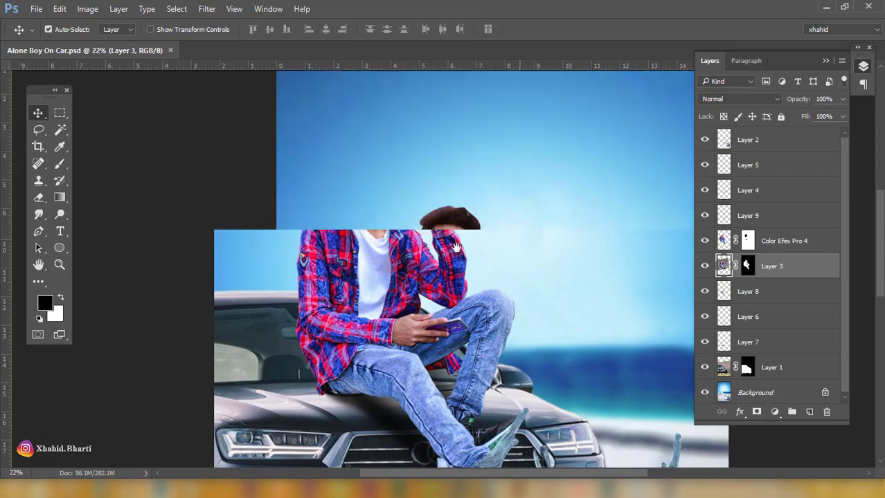
scroll(456, 246, "up", 5)
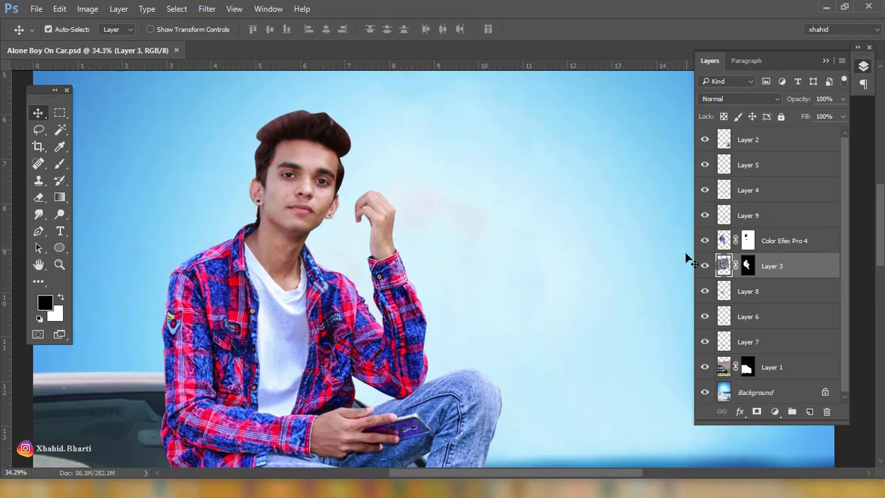
key("ctrl+l")
left_click(661, 261)
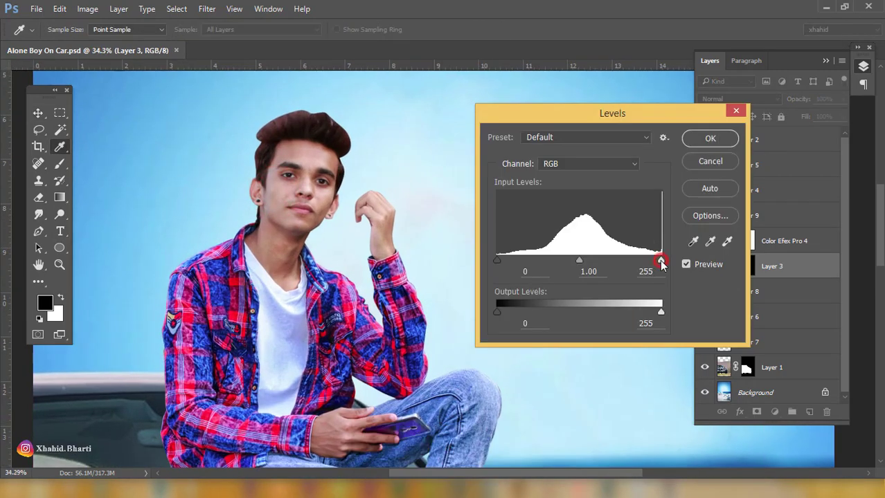
left_click(567, 261)
left_click_drag(497, 260, 501, 262)
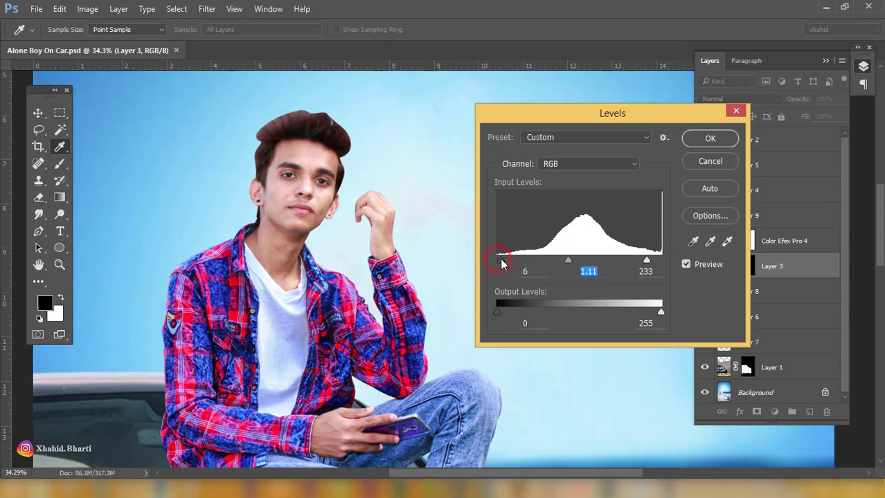
left_click(699, 137)
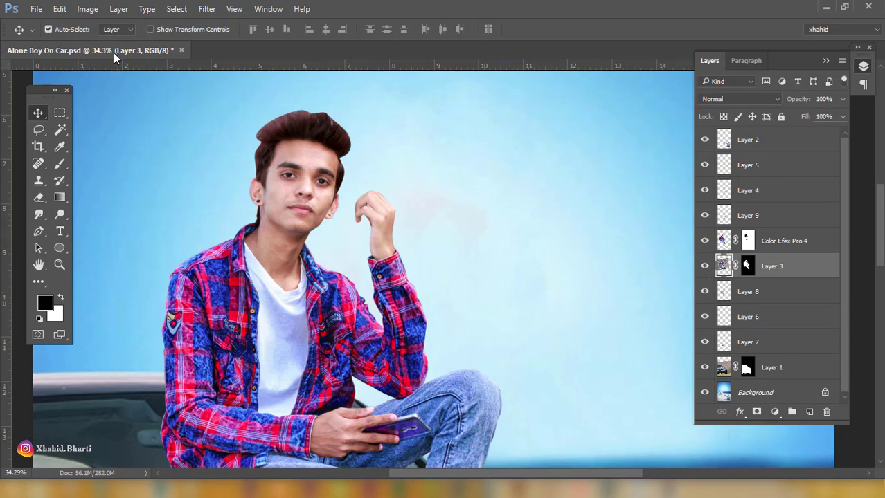
- Apply a Selective Color adjustment to Layer 3, with the black of the Reds set to -12%
left_click(87, 9)
mouse_move(108, 42)
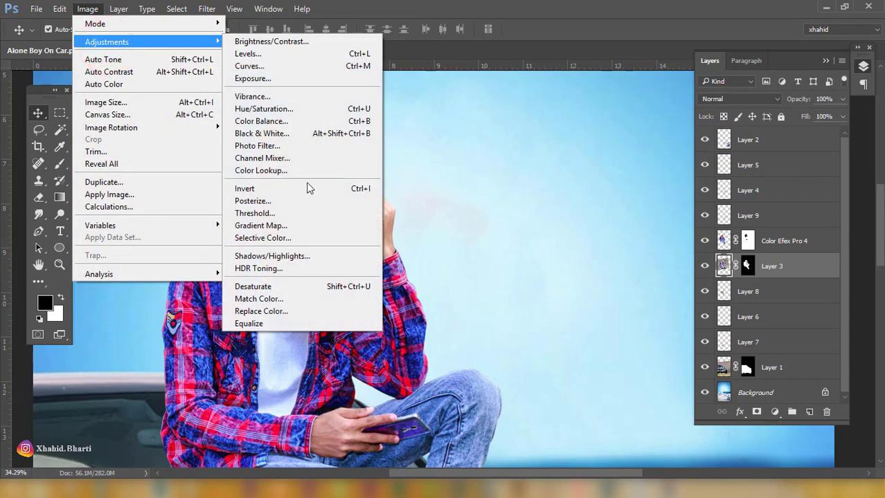
left_click(315, 239)
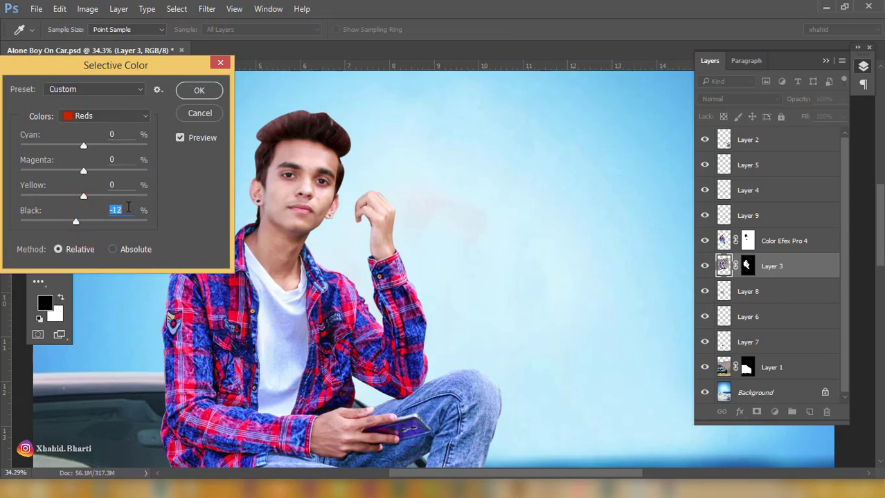
left_click(130, 116)
left_click(125, 223)
left_click(198, 90)
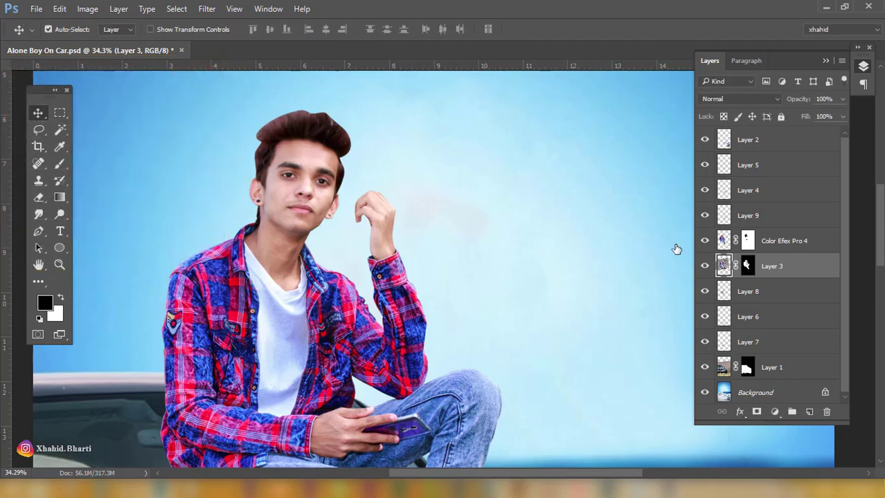
- Smooth the man's skin on Layer 3 with the Imagenomic Portraiture filter, using the Default preset
left_click(207, 9)
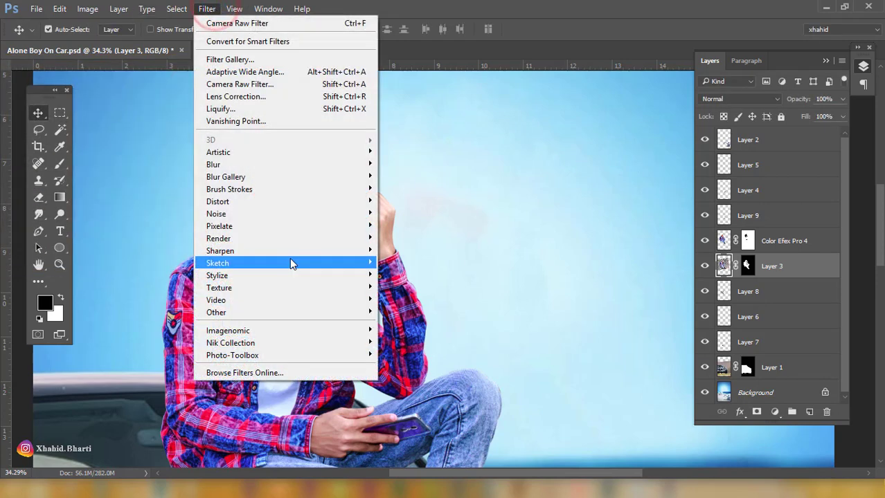
left_click(281, 331)
left_click(405, 343)
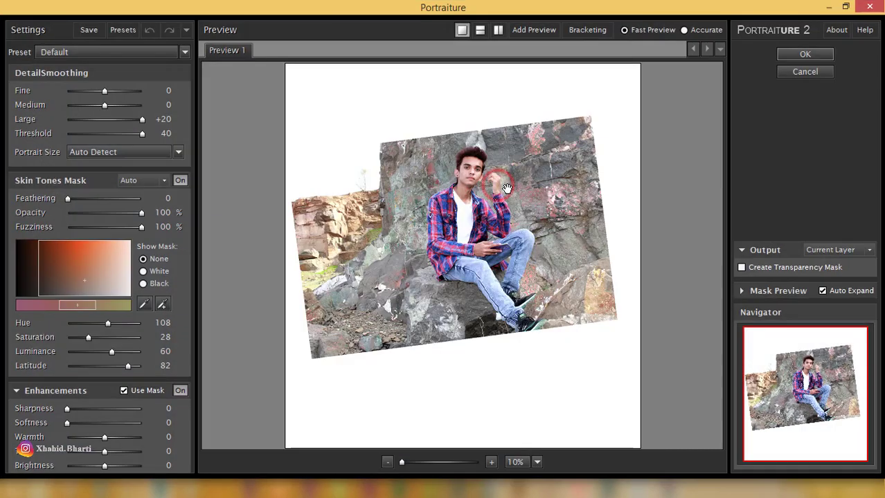
left_click(801, 55)
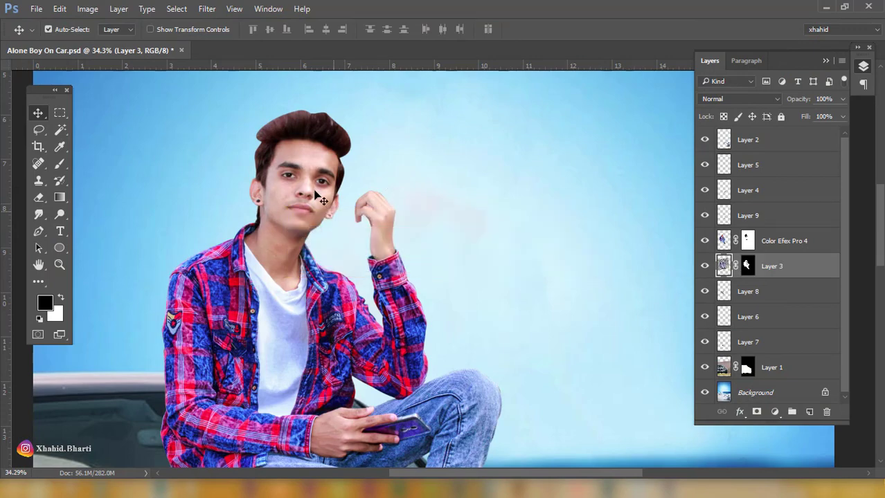
- Apply the basic Sharpen filter to Layer 3 and save the document
left_click_drag(302, 192, 325, 228)
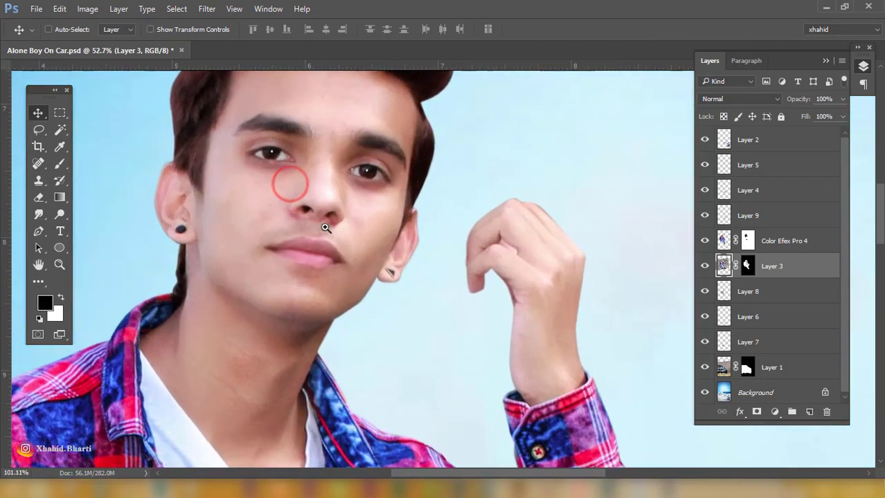
left_click(207, 8)
mouse_move(283, 257)
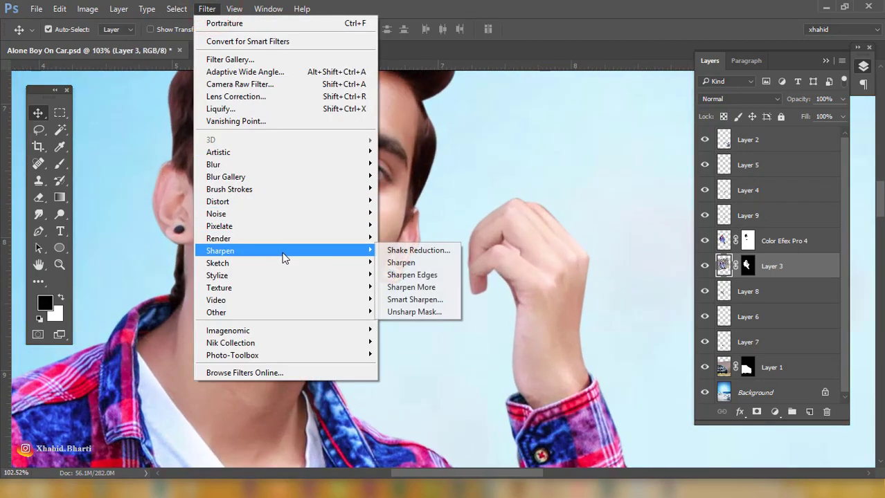
left_click(413, 262)
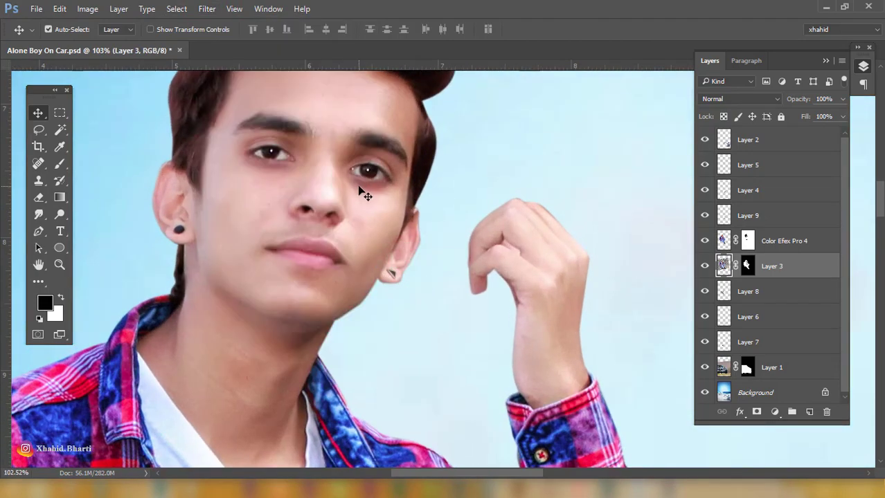
left_click_drag(327, 139, 284, 179)
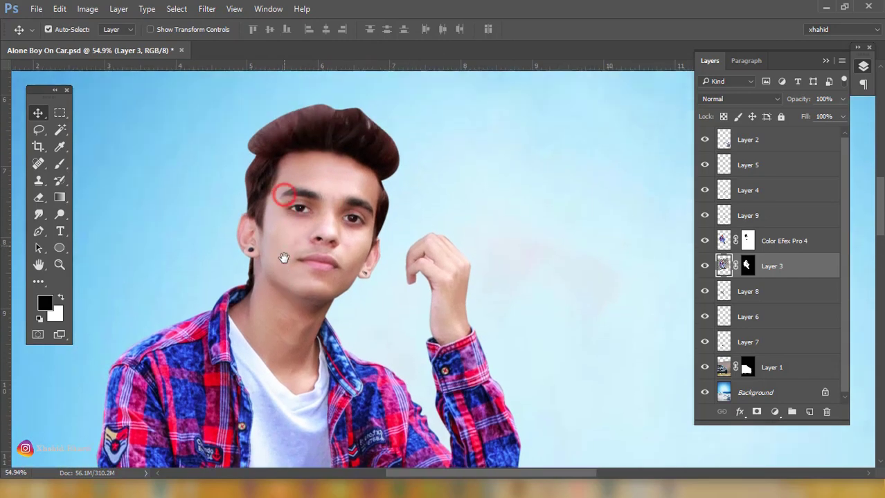
key("ctrl+0")
key("ctrl+s")
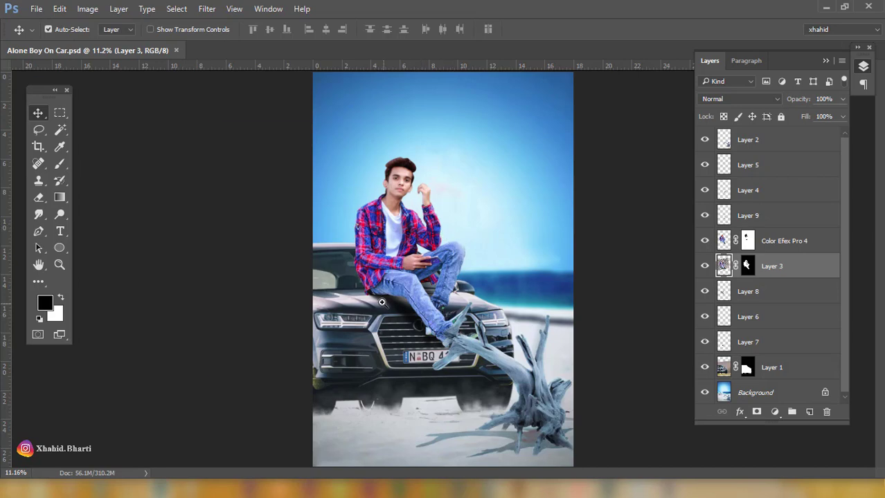
- Duplicate Layer 3, then convert the copy to a smart object and rasterize it so its mask is applied
scroll(415, 199, "up", 3)
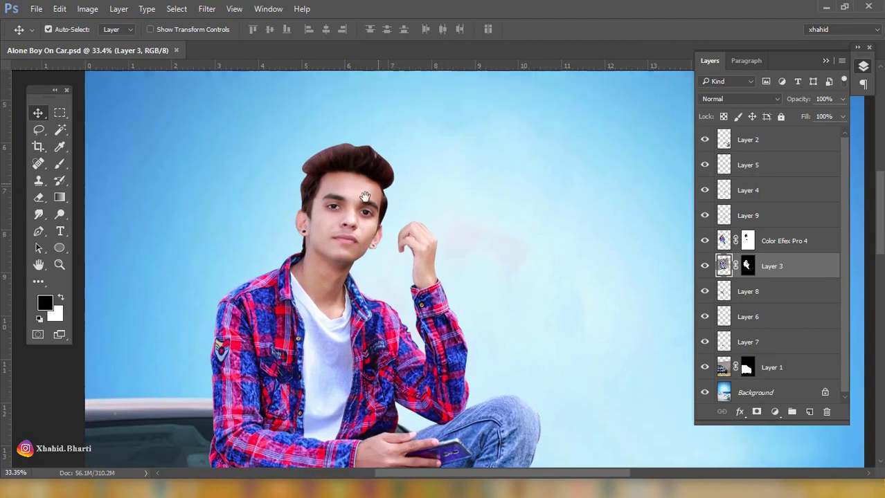
right_click(378, 206)
left_click(409, 206)
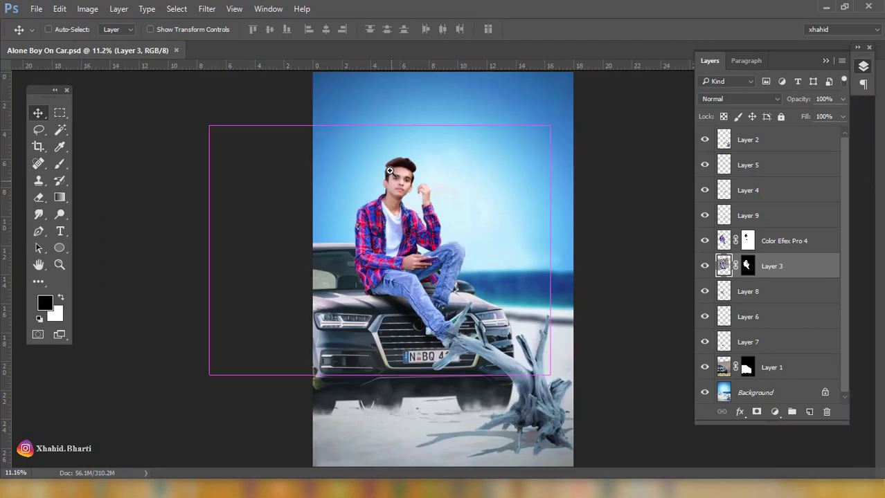
scroll(419, 270, "up", 3)
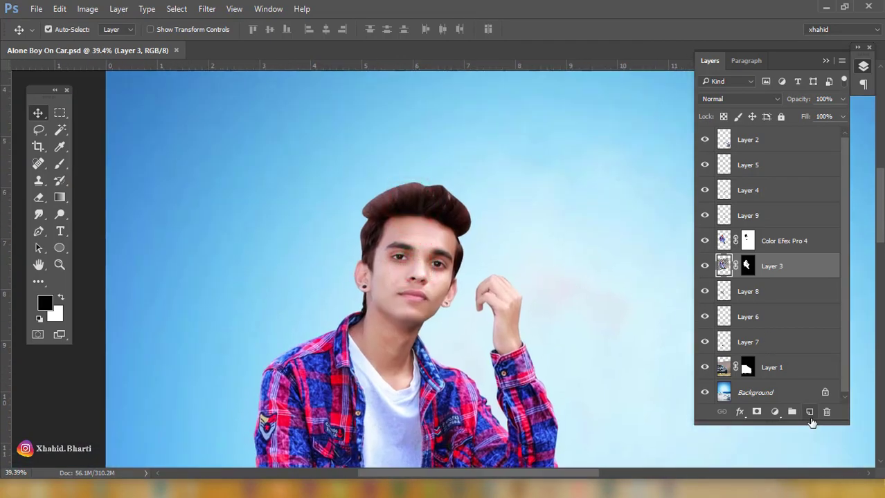
left_click(59, 113)
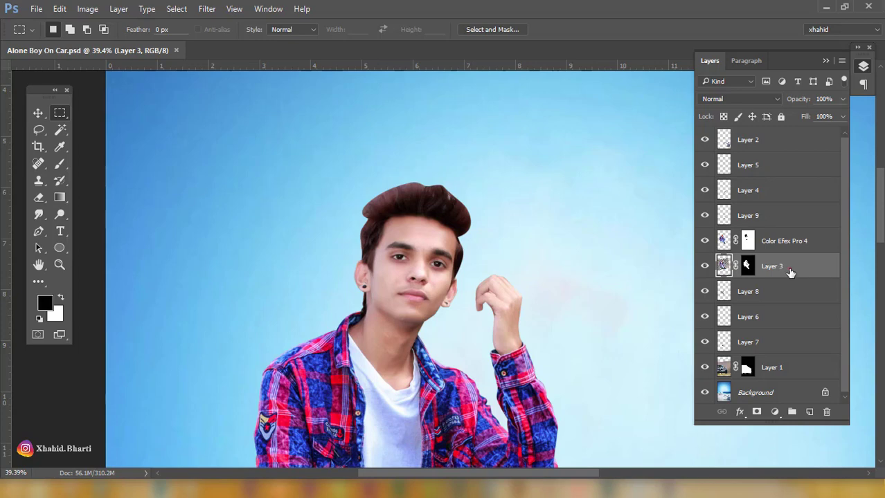
left_click_drag(790, 271, 808, 412)
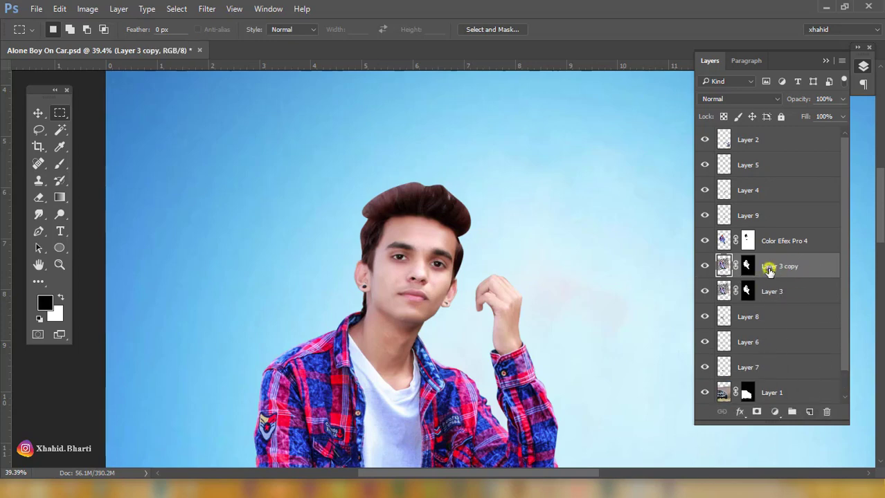
right_click(768, 271)
left_click(661, 231)
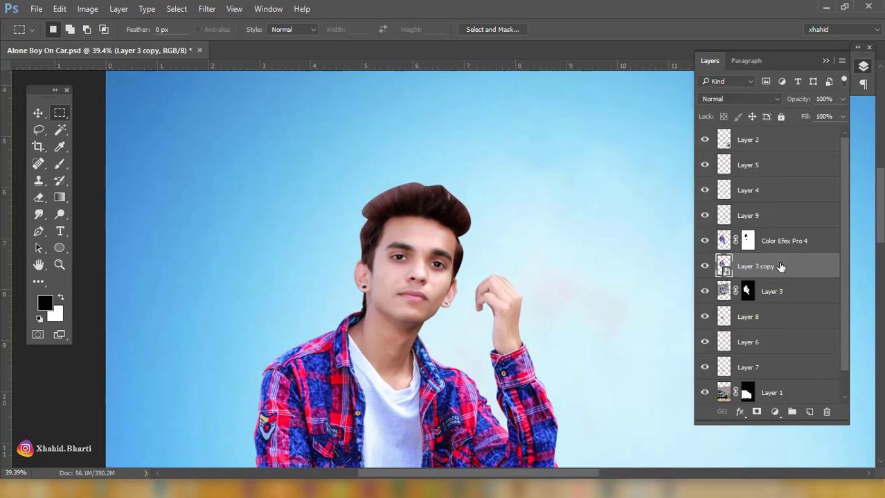
right_click(781, 267)
left_click(623, 293)
key("ctrl+0")
left_click(864, 65)
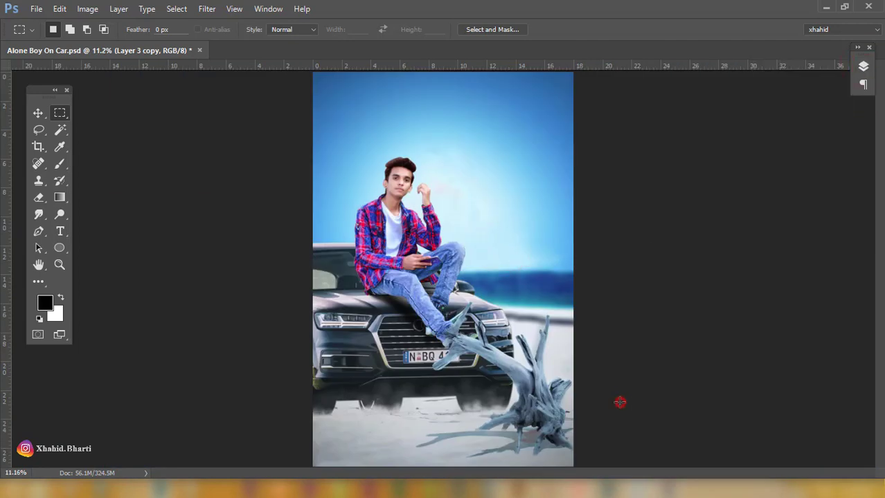
left_click_drag(620, 403, 257, 191)
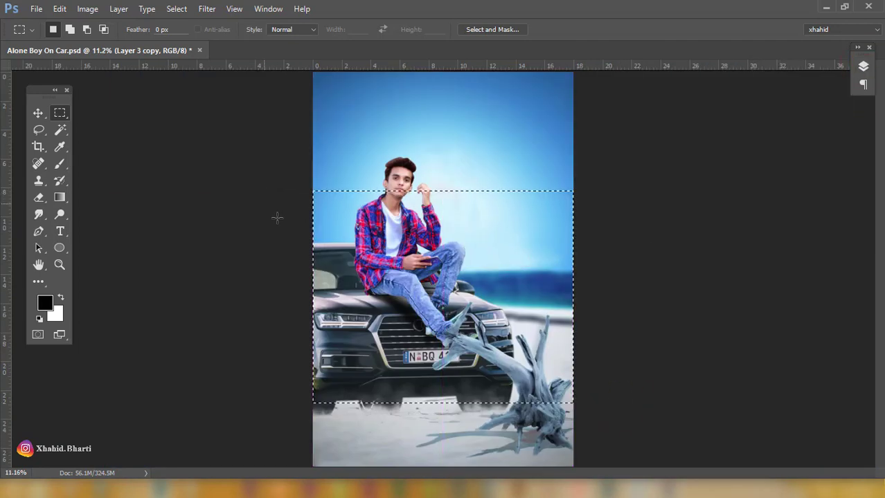
scroll(407, 157, "up", 5)
key("ctrl+d")
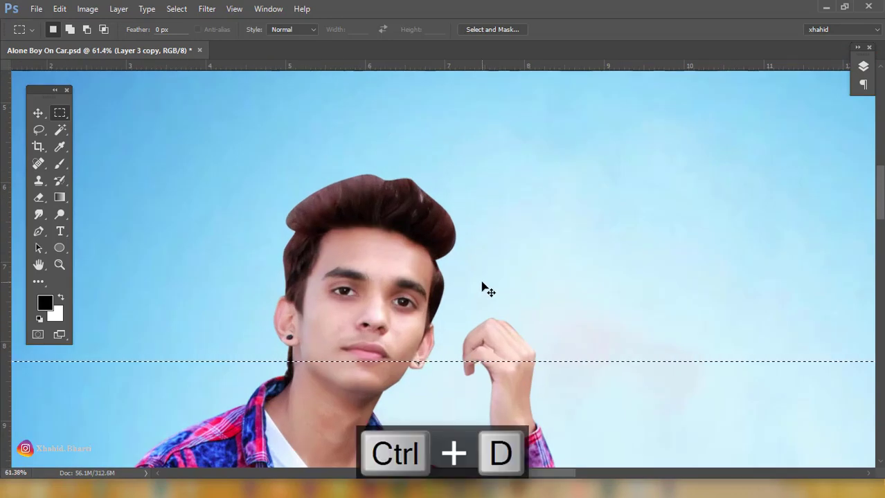
scroll(488, 291, "down", 2)
left_click_drag(418, 282, 513, 336)
key("ctrl+d")
key("v")
left_click_drag(348, 196, 191, 134)
key("ctrl+z")
- Smudge the upper outline of the man's hair outward into soft strands, using an 80 px scattered brush on Layer 3 copy
left_click_drag(401, 179, 374, 234)
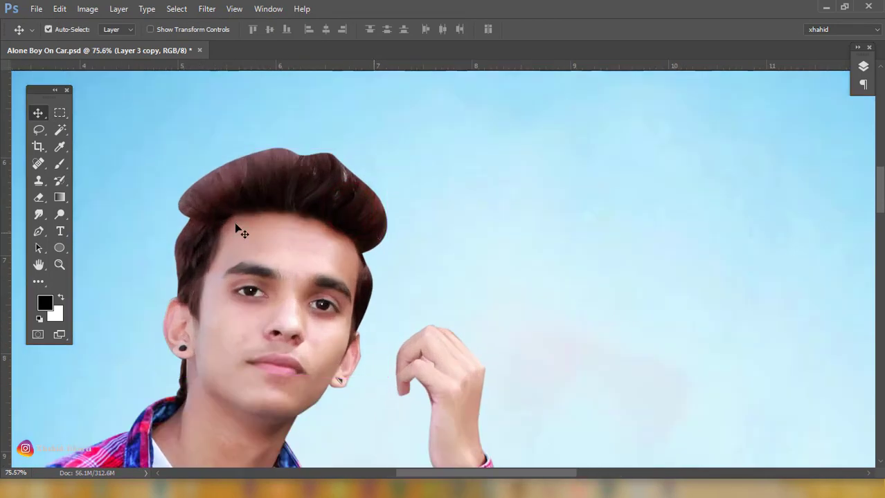
left_click(39, 214)
mouse_move(260, 218)
left_mouse_down()
mouse_move(282, 261)
mouse_move(335, 288)
left_mouse_up()
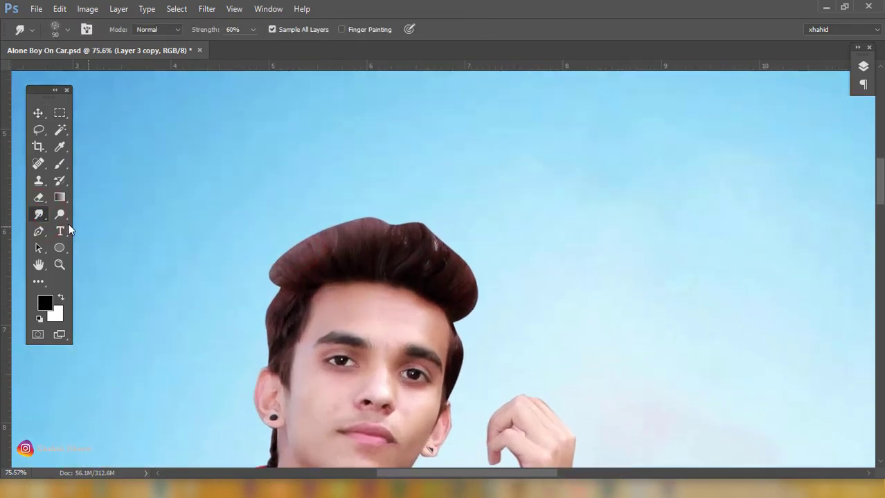
key("bracketleft")
key("bracketleft")
mouse_move(303, 281)
left_mouse_down()
mouse_move(275, 260)
mouse_move(301, 274)
mouse_move(279, 274)
mouse_move(280, 254)
mouse_move(307, 275)
mouse_move(301, 255)
mouse_move(313, 258)
mouse_move(309, 228)
left_mouse_up()
key("bracketright")
key("bracketright")
mouse_move(324, 257)
left_mouse_down()
mouse_move(329, 280)
mouse_move(358, 218)
left_mouse_up()
left_click_drag(365, 253, 374, 216)
left_click_drag(383, 256, 398, 201)
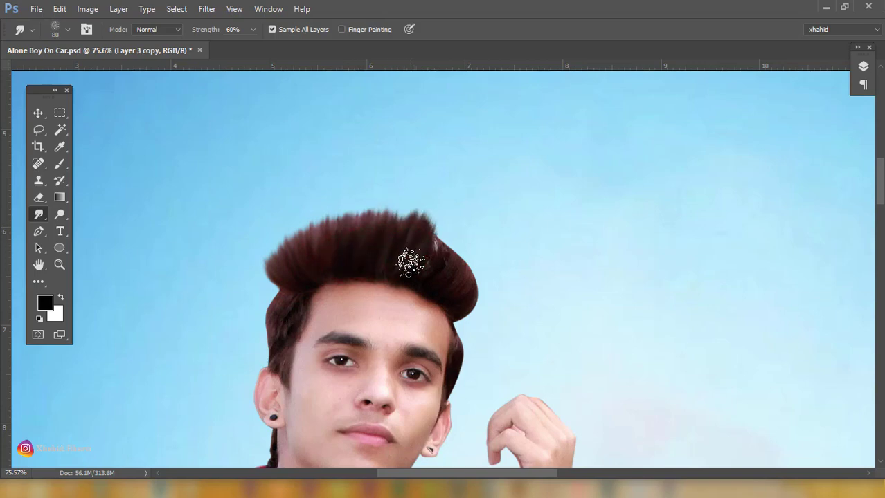
mouse_move(409, 261)
left_mouse_down()
mouse_move(422, 203)
mouse_move(428, 257)
mouse_move(450, 234)
left_mouse_up()
left_click_drag(433, 273, 450, 243)
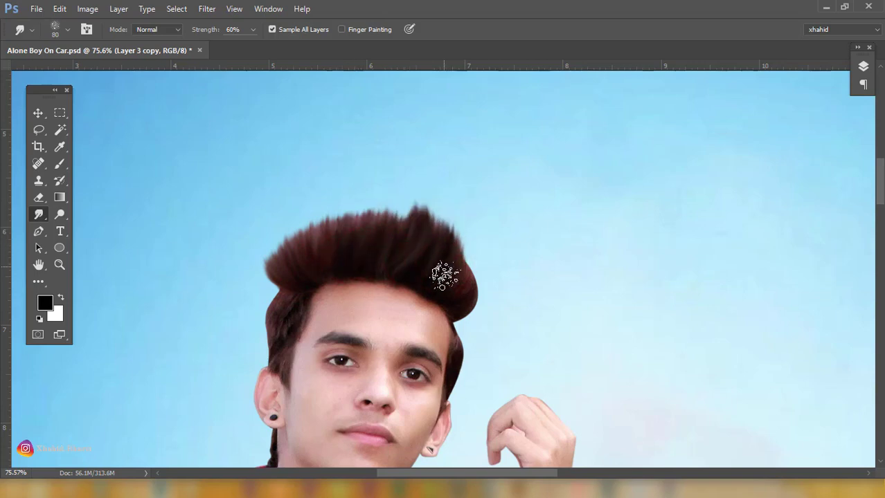
left_click_drag(450, 282, 469, 255)
mouse_move(460, 303)
left_mouse_down()
mouse_move(477, 284)
mouse_move(479, 259)
mouse_move(462, 314)
mouse_move(467, 286)
left_mouse_up()
- Smudge the hair edges on both sides of the man's head above the ears with a brush of 45 to 50 px
key("bracketleft")
key("bracketleft")
key("bracketleft")
left_click_drag(461, 337, 472, 332)
left_click_drag(452, 365, 464, 346)
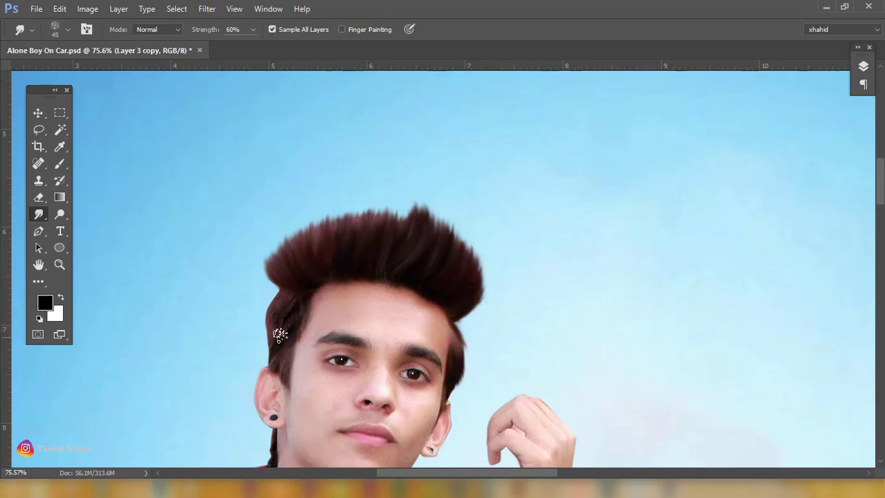
mouse_move(293, 297)
left_mouse_down()
mouse_move(286, 293)
mouse_move(275, 322)
mouse_move(276, 332)
mouse_move(284, 329)
left_mouse_up()
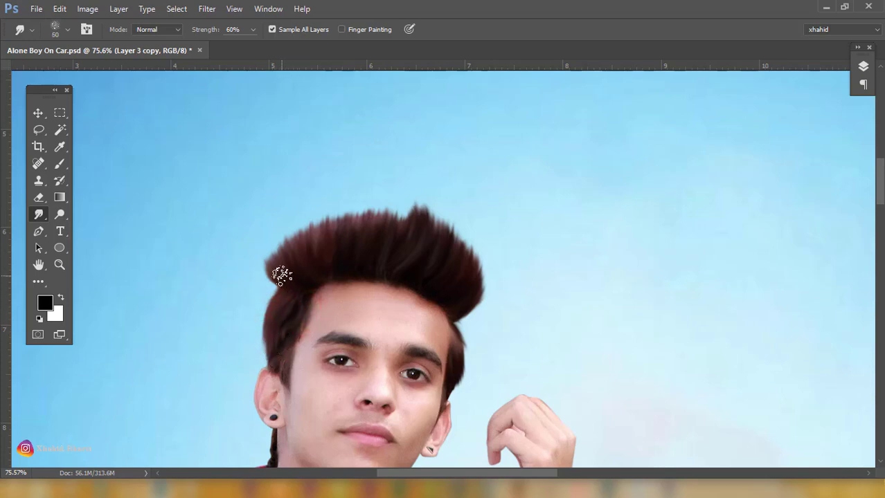
key("bracketright")
key("bracketright")
mouse_move(279, 279)
left_mouse_down()
mouse_move(275, 256)
mouse_move(296, 278)
mouse_move(280, 247)
mouse_move(293, 259)
mouse_move(308, 241)
mouse_move(304, 228)
mouse_move(328, 242)
mouse_move(353, 212)
mouse_move(402, 207)
mouse_move(407, 220)
mouse_move(405, 212)
mouse_move(393, 237)
left_mouse_up()
key("ctrl+z")
- Review the smudged hair, fit the whole composite in view and save the document
scroll(373, 243, "down", 5)
scroll(378, 222, "up", 2)
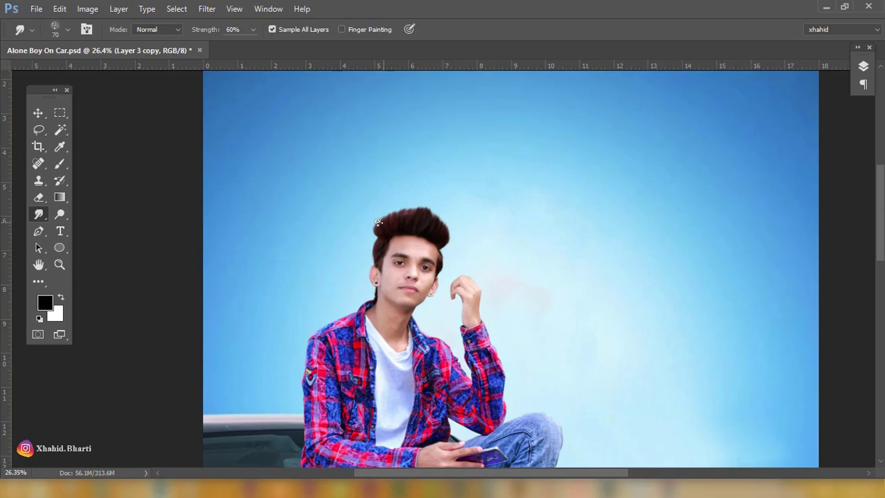
left_click(32, 112)
mouse_move(428, 274)
left_mouse_down()
mouse_move(476, 314)
mouse_move(455, 318)
mouse_move(428, 284)
left_mouse_up()
right_click(428, 284)
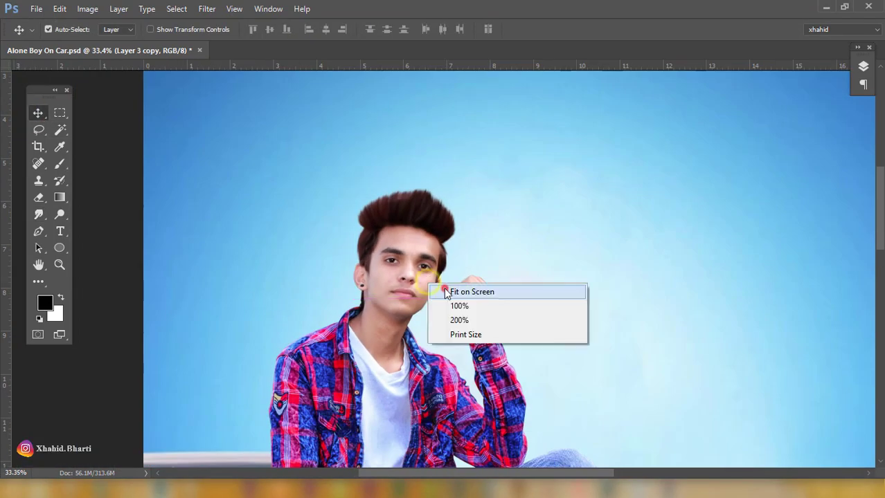
left_click(471, 292)
key("ctrl+s")
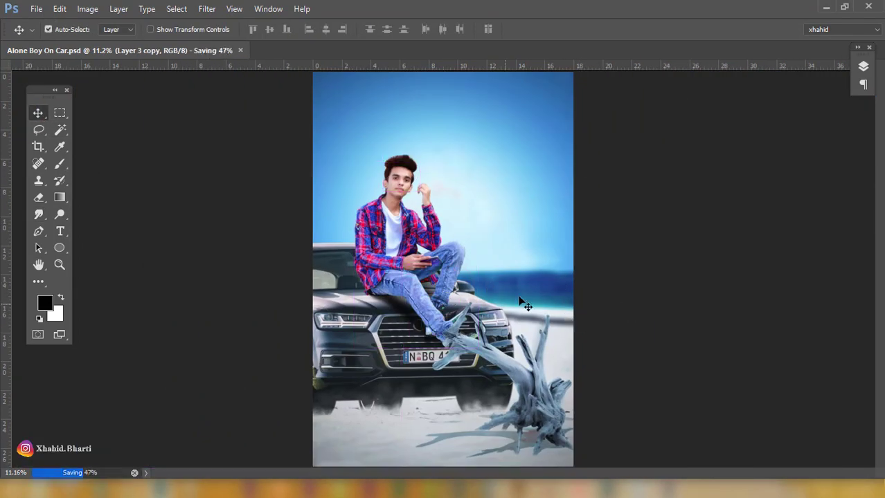
- Find the diwali spark image 6d82e-diwali2010-rsi_19_1.jpg with the Everything file search, open it in Photoshop and copy it into the composite
mouse_move(413, 252)
left_mouse_down()
mouse_move(385, 253)
mouse_move(410, 253)
left_mouse_up()
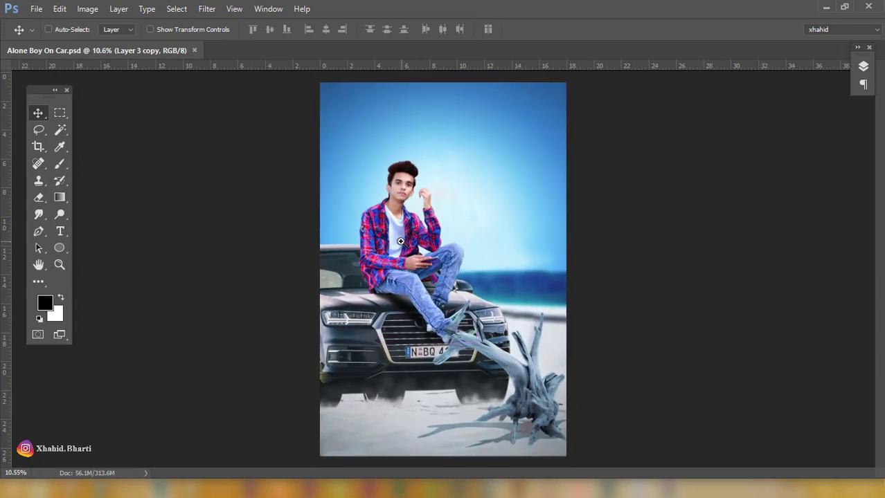
left_click(862, 69)
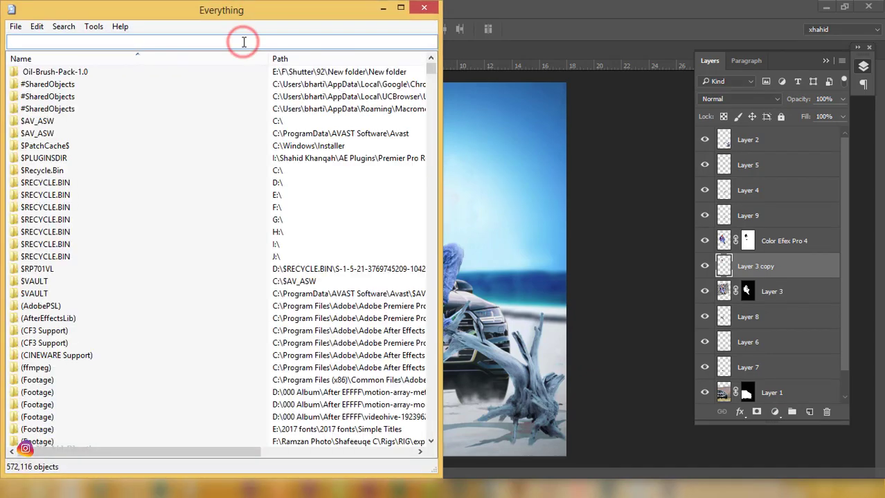
type("diwa")
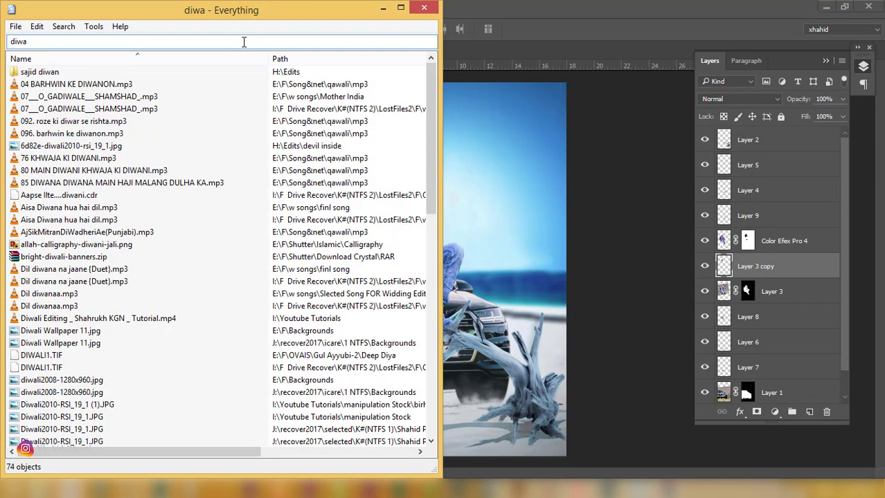
type("li")
left_click_drag(107, 78, 460, 59)
left_click_drag(154, 82, 476, 242)
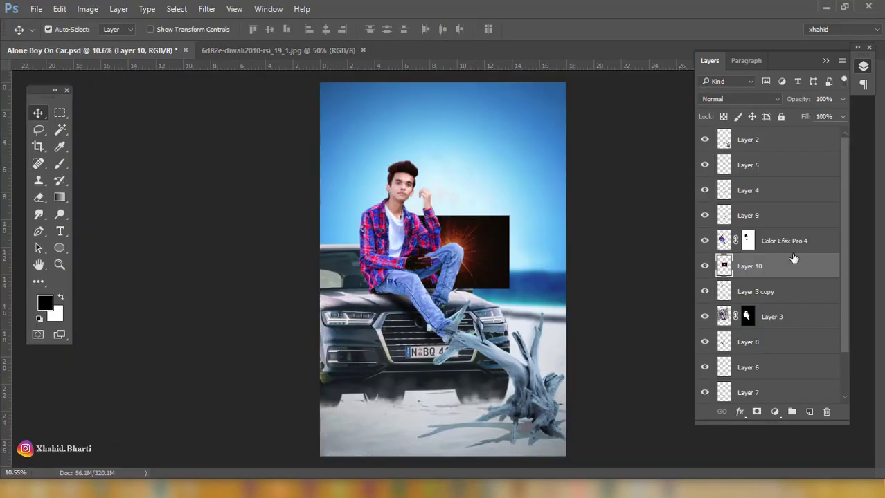
- Enlarge the spark image to nearly the full canvas width around the man and place its layer directly below Layer 3
key("ctrl+t")
left_click_drag(509, 216, 574, 173)
left_click_drag(541, 237, 526, 197)
left_click(566, 31)
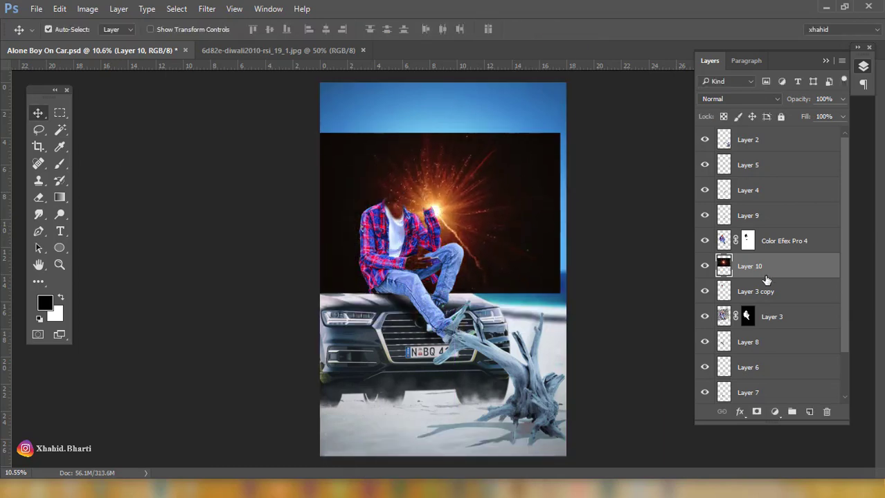
left_click_drag(765, 277, 776, 325)
- Apply a Gaussian Blur with a radius of 15 pixels to the spark layer
left_click_drag(497, 199, 436, 253)
left_click(211, 12)
left_click(265, 170)
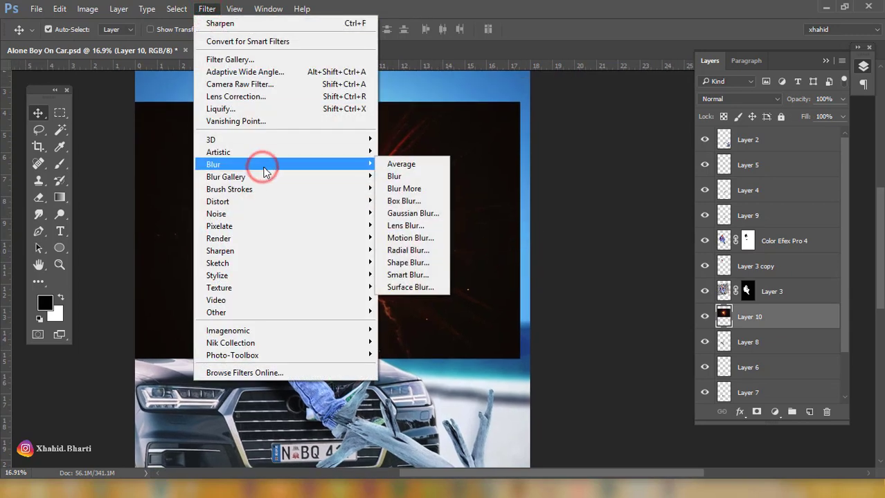
left_click(424, 215)
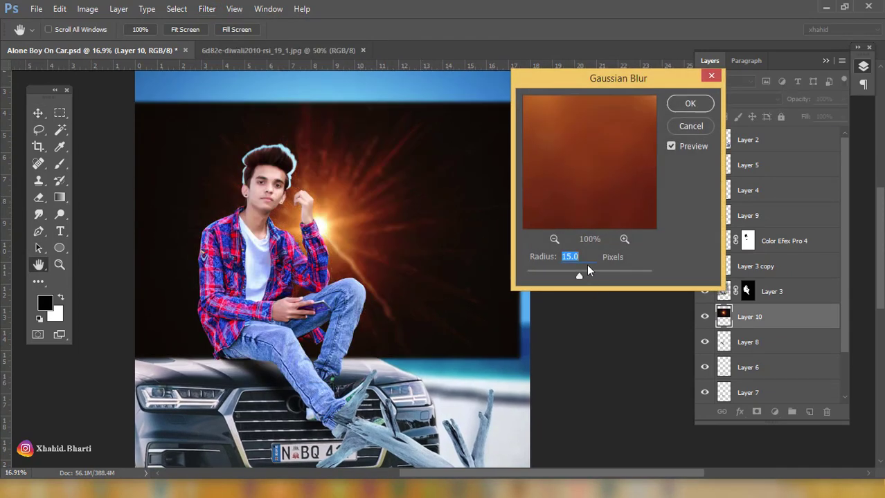
left_click(689, 103)
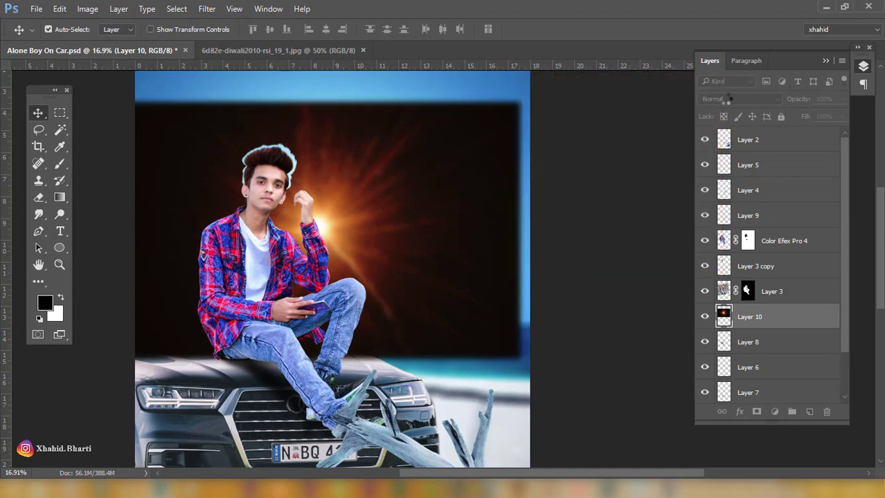
- Darken the spark layer with Levels, input black 19 and input white about 232, and set its blend mode to Screen
key("ctrl+l")
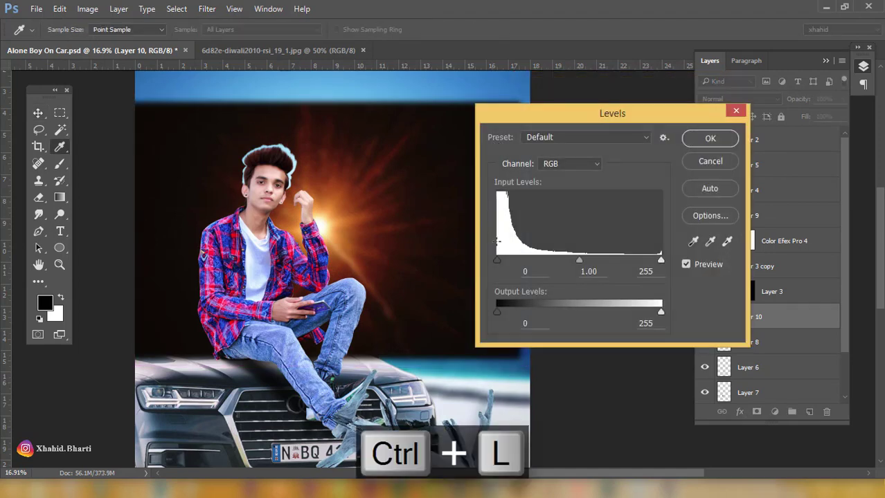
left_click_drag(497, 261, 509, 260)
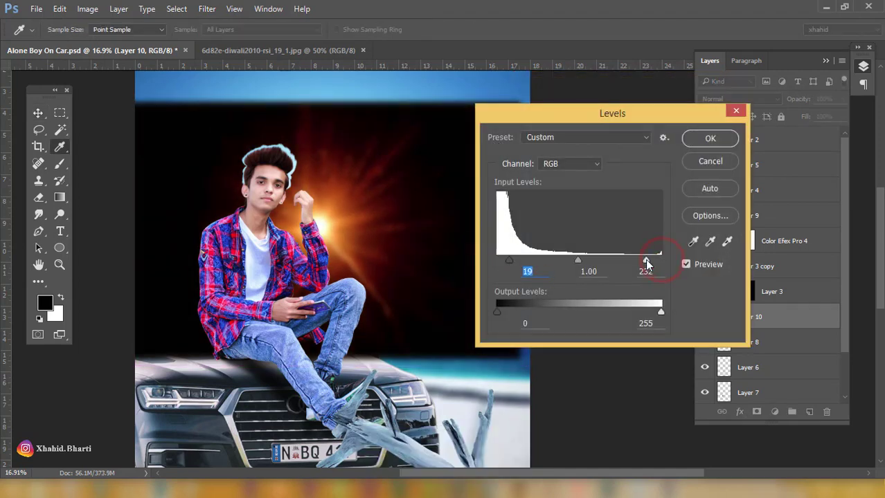
left_click(737, 133)
left_click(739, 99)
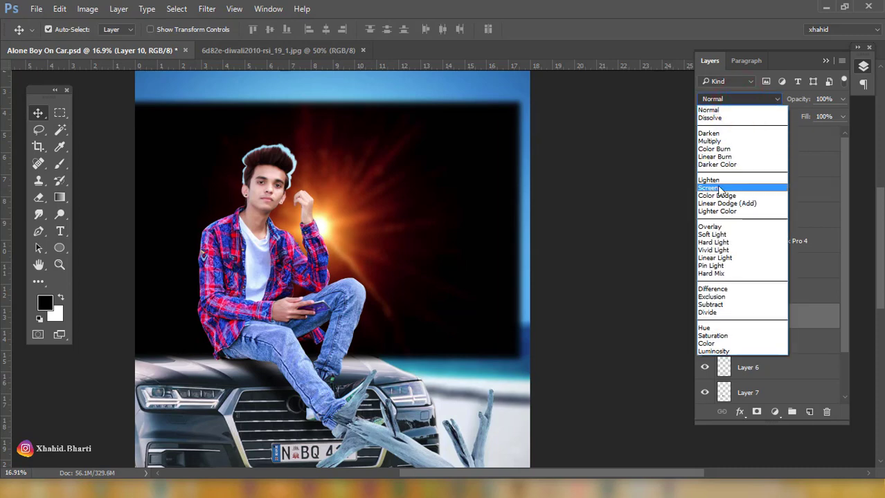
left_click(720, 189)
- Move the spark glow onto the car's headlight behind the driftwood and duplicate it onto the other headlight
left_click_drag(332, 229, 393, 392)
left_click_drag(502, 351, 554, 357)
left_click_drag(486, 272, 226, 278)
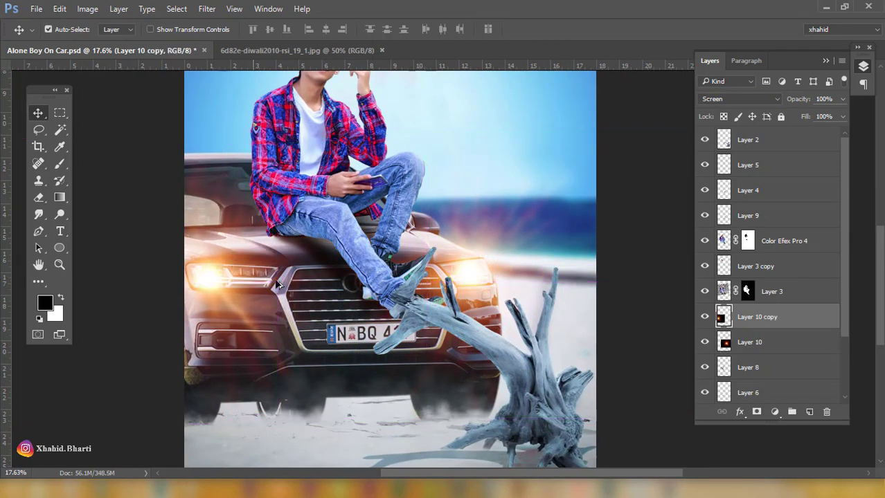
left_click_drag(469, 276, 495, 362)
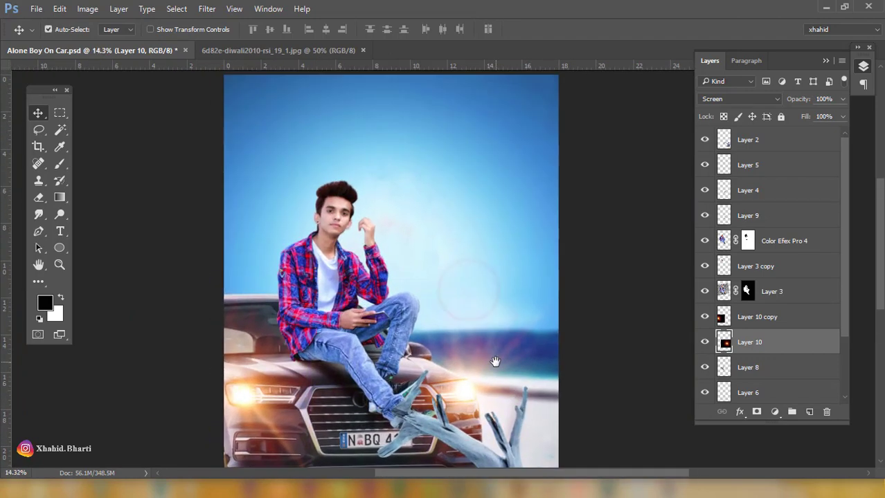
- Create a new layer above Layer 2 and dab a soft white glow beside the man's raised hand with a 1300 px brush
left_click(794, 141)
left_click(811, 414)
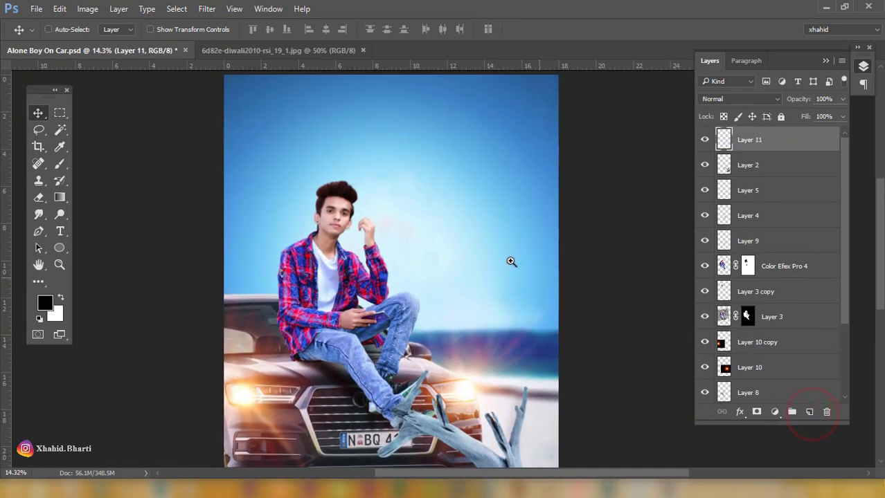
left_click_drag(435, 243, 478, 294)
left_click_drag(392, 264, 368, 277)
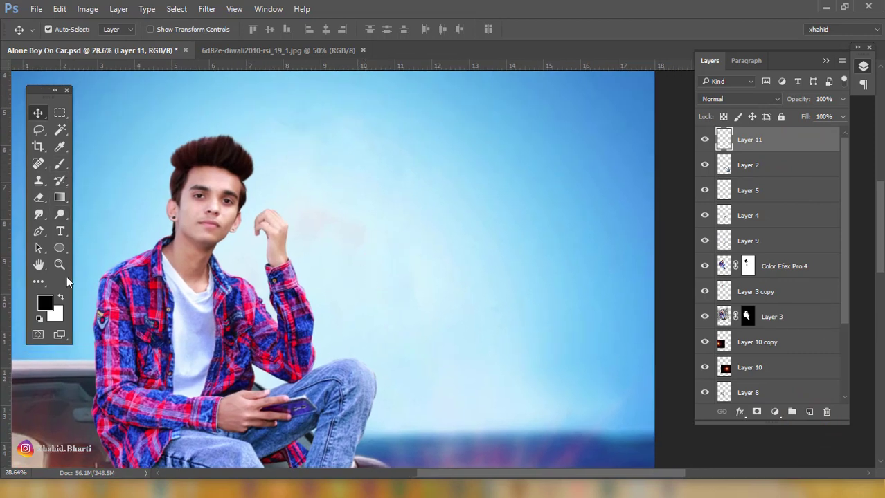
left_click(60, 166)
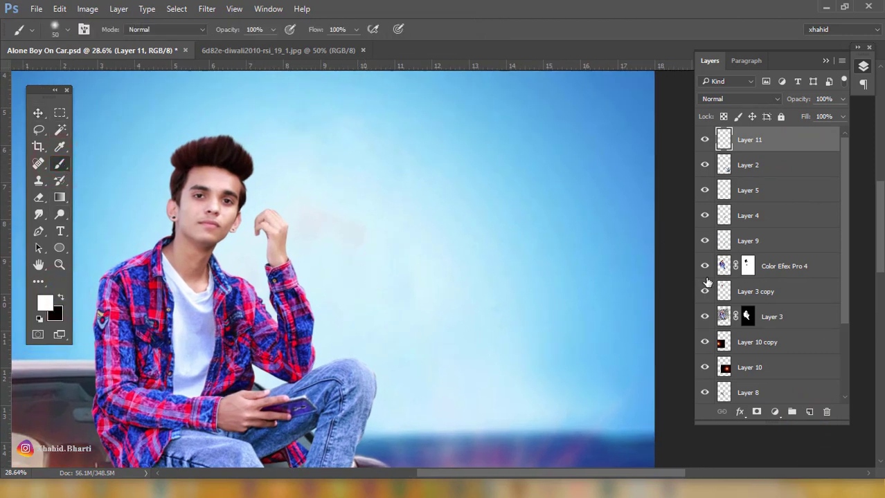
key("bracketright")
key("bracketright")
key("bracketright")
key("bracketright")
key("bracketright")
key("bracketright")
key("bracketright")
key("bracketright")
key("bracketright")
key("bracketright")
key("bracketright")
key("bracketright")
key("bracketright")
key("bracketright")
key("bracketright")
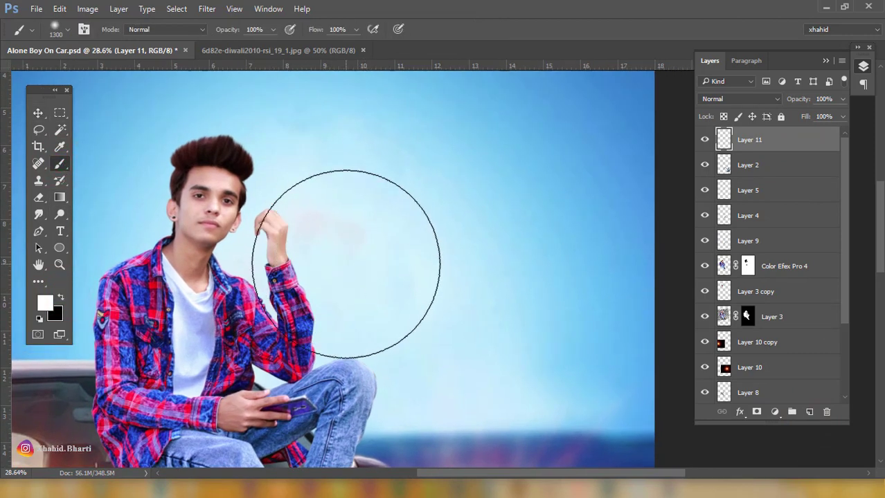
left_click(341, 264)
- Lower the white glow layer's opacity to 31%, fit the composite in view and save the document
left_click(38, 113)
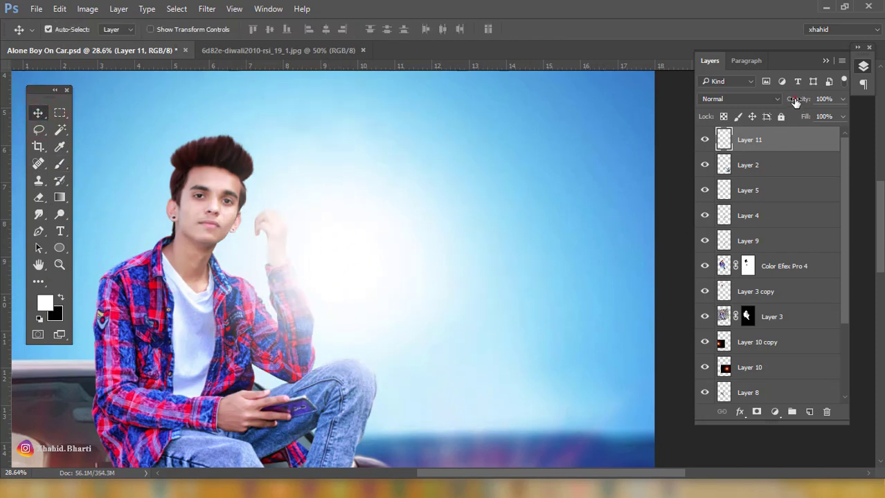
left_click_drag(794, 102, 751, 103)
left_click_drag(411, 180, 367, 223)
right_click(367, 224)
left_click(371, 230)
key("ctrl+s")
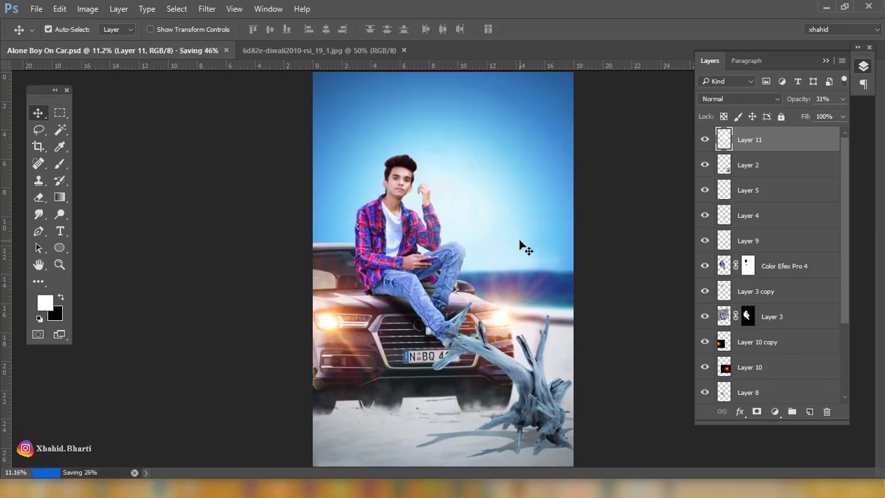
- Close the spark image document and stamp all visible layers of the composite into a new top layer
left_click(305, 53)
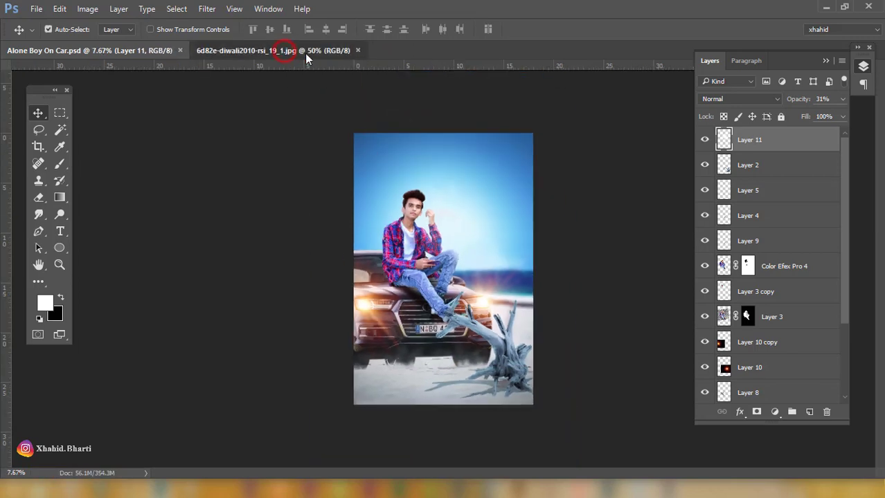
left_click(358, 51)
key("ctrl+shift+alt+e")
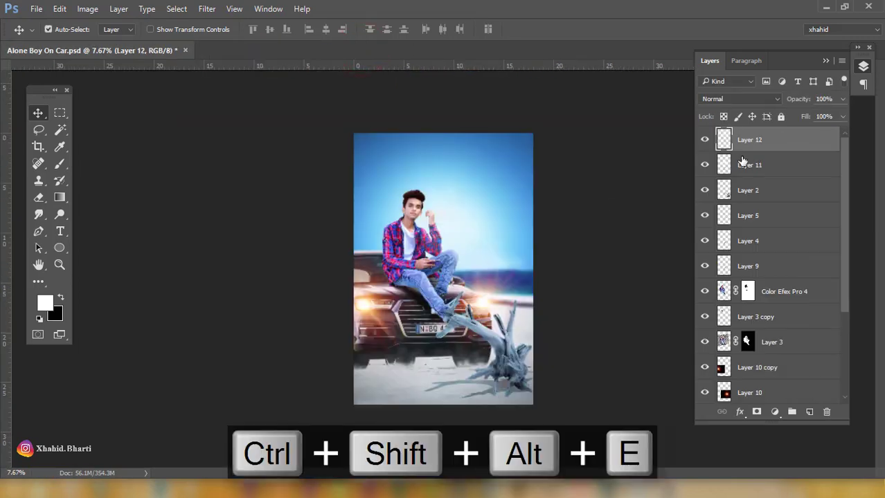
- Enlarge the stamped layer beyond the canvas edges and position it so the man and car fill more of the frame
key("ctrl+t")
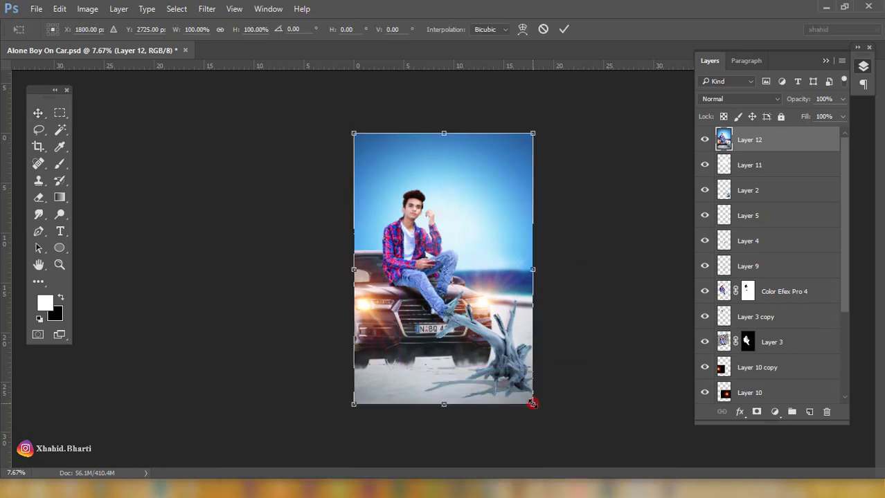
left_click_drag(531, 404, 557, 441)
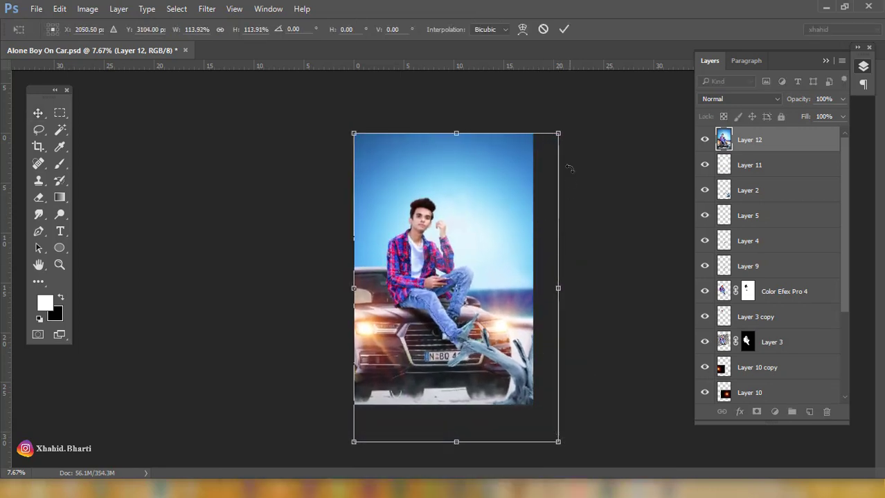
left_click_drag(558, 133, 576, 102)
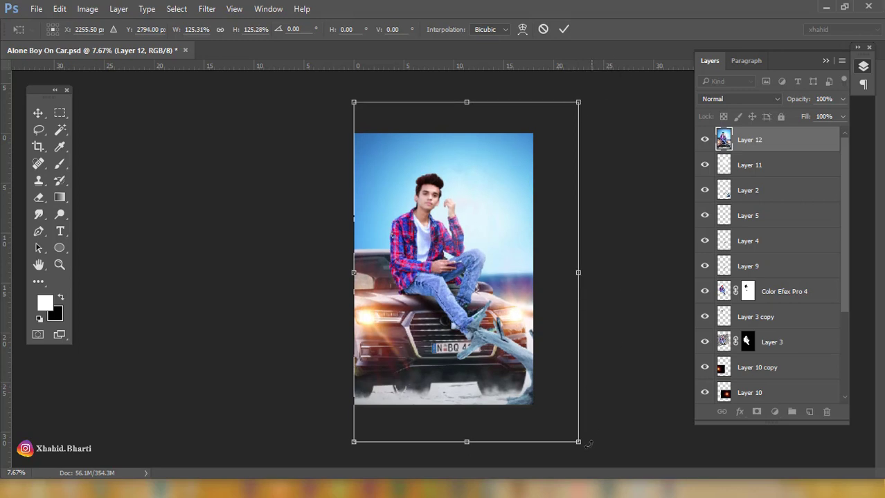
left_click_drag(580, 443, 561, 418)
left_click_drag(504, 355, 496, 354)
left_click(563, 29)
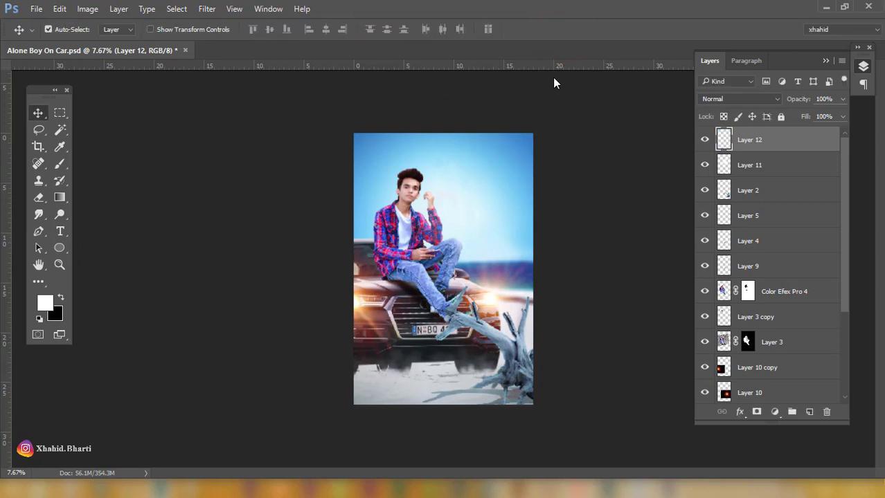
left_click_drag(448, 223, 493, 249)
right_click(483, 240)
left_click(493, 246)
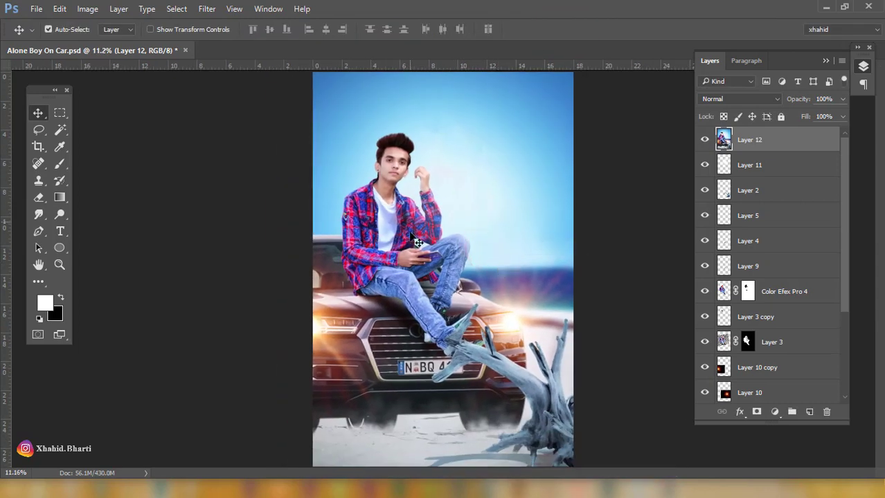
- Crop at the current canvas bounds with Delete Cropped Pixels to discard the overflow, and save the document
left_click(39, 147)
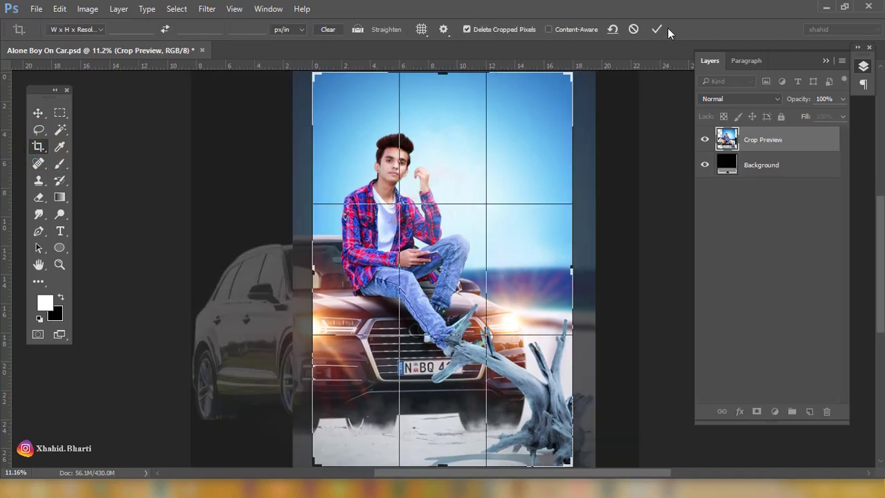
left_click(665, 27)
left_click(38, 113)
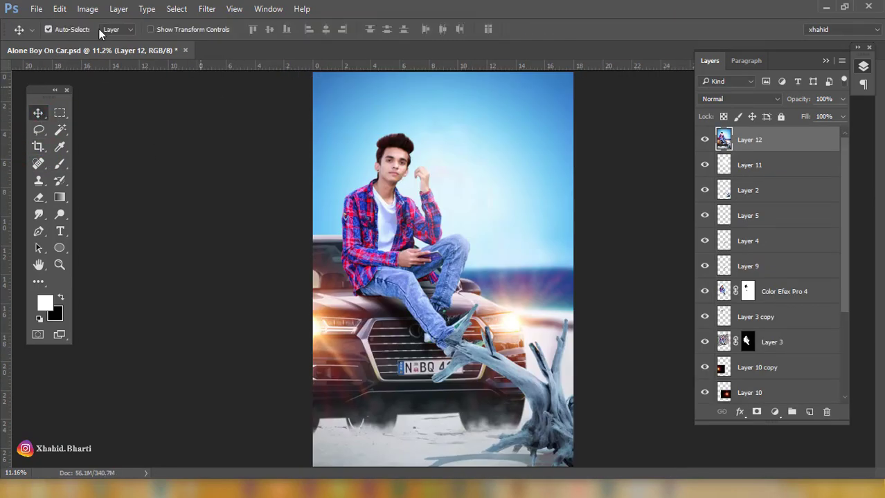
left_click(36, 8)
left_click(69, 142)
- Grade the stamped layer in Camera Raw with Temperature -8, Exposure +0.10, Contrast +16, Clarity +13 and Dehaze +9
left_click(207, 8)
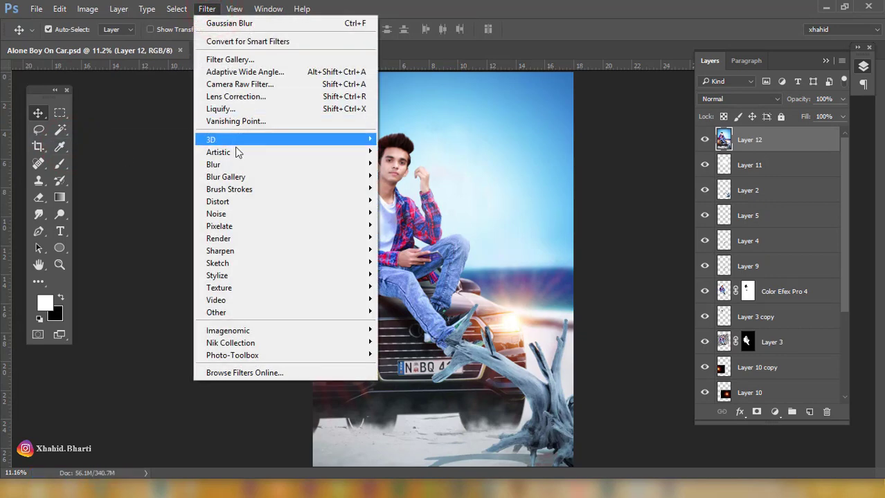
left_click(256, 84)
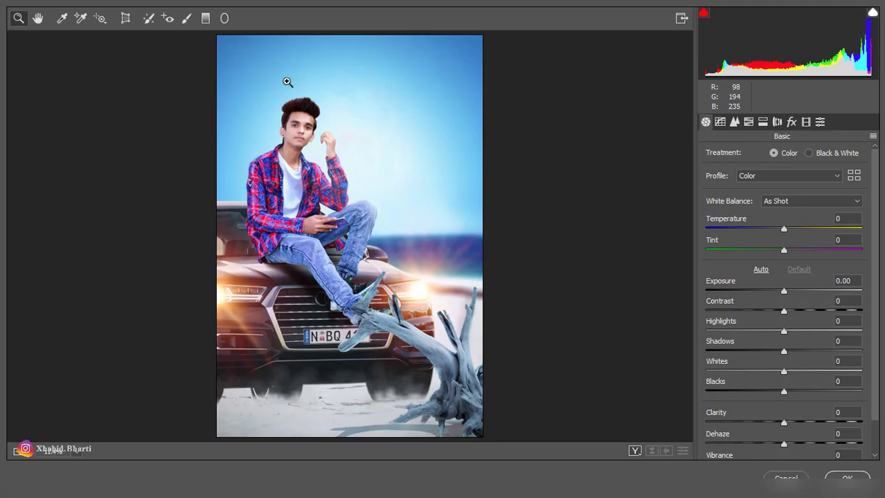
left_click_drag(783, 231, 776, 231)
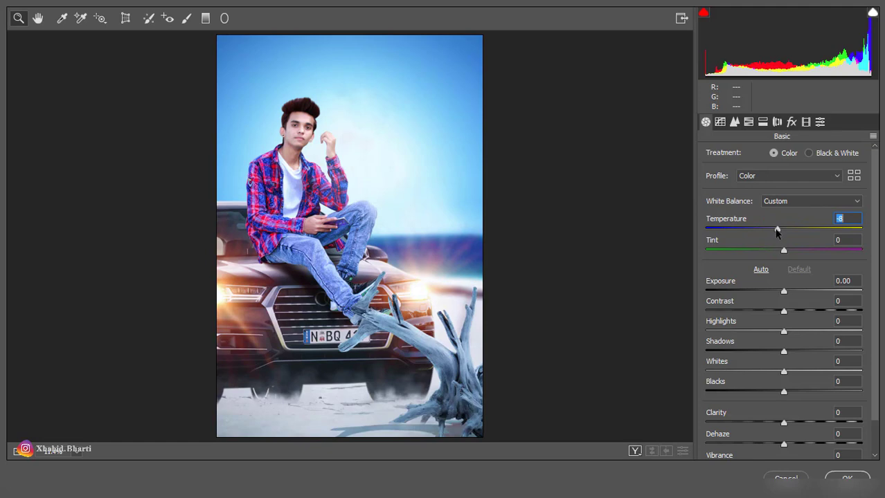
left_click_drag(784, 291, 796, 312)
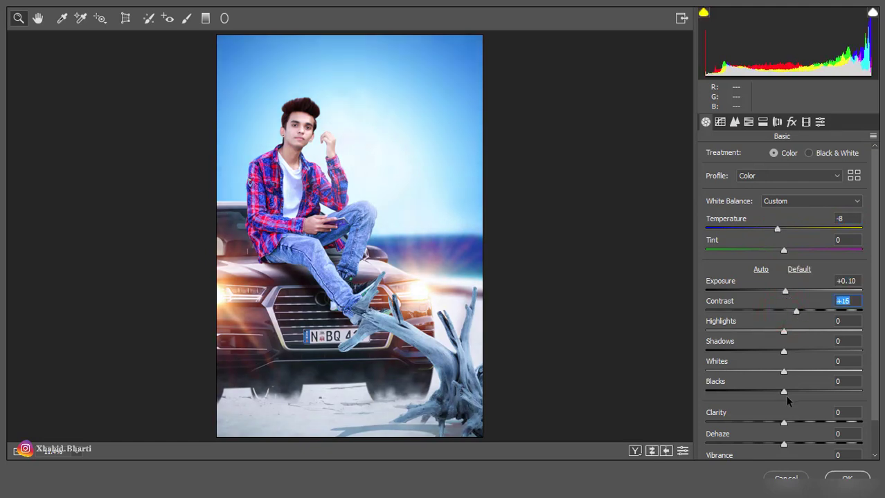
left_click_drag(783, 423, 791, 444)
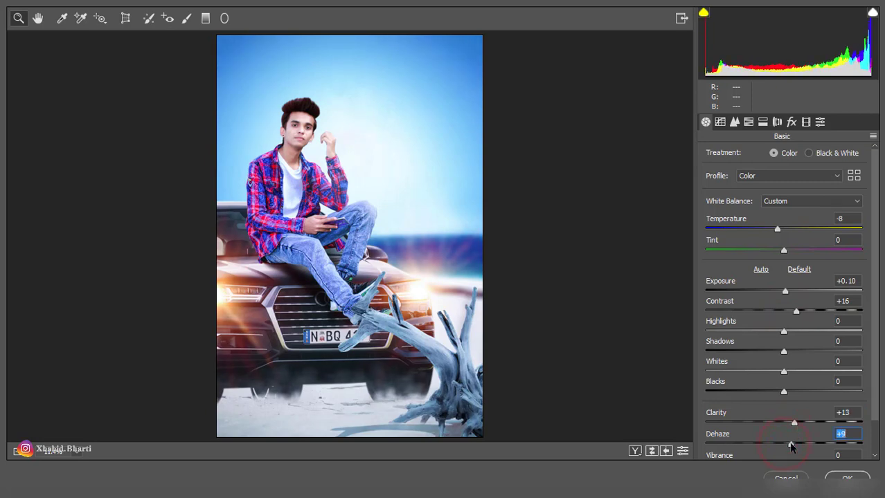
- Set the Camera Raw post-crop vignetting to -10 in Color Priority style and the sharpening amount to 15
left_click(791, 122)
left_click_drag(787, 291, 780, 291)
left_click(778, 262)
left_click(779, 283)
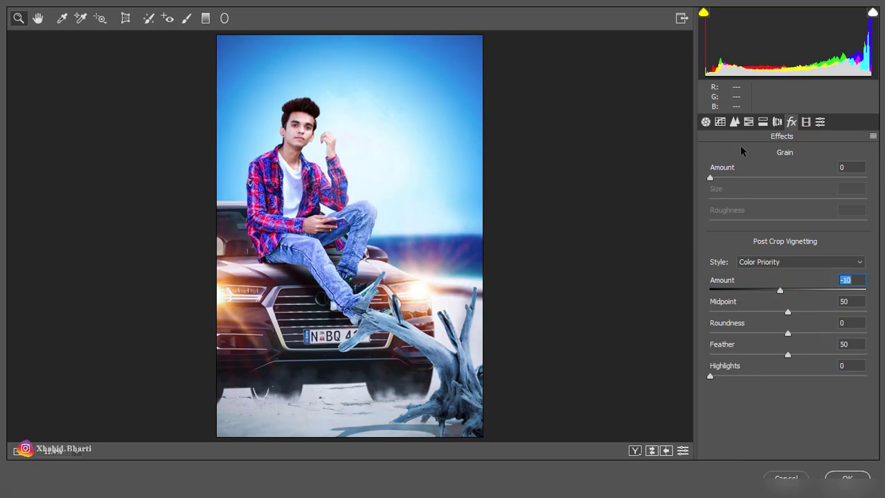
left_click(734, 122)
left_click(724, 175)
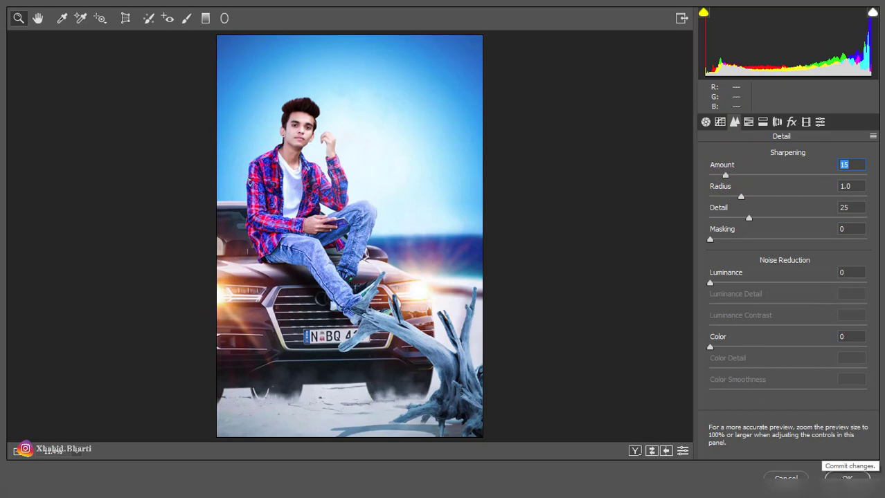
- Set the Blues saturation to +10 in the Camera Raw HSL adjustments and apply the filter to the stamped layer
left_click(720, 122)
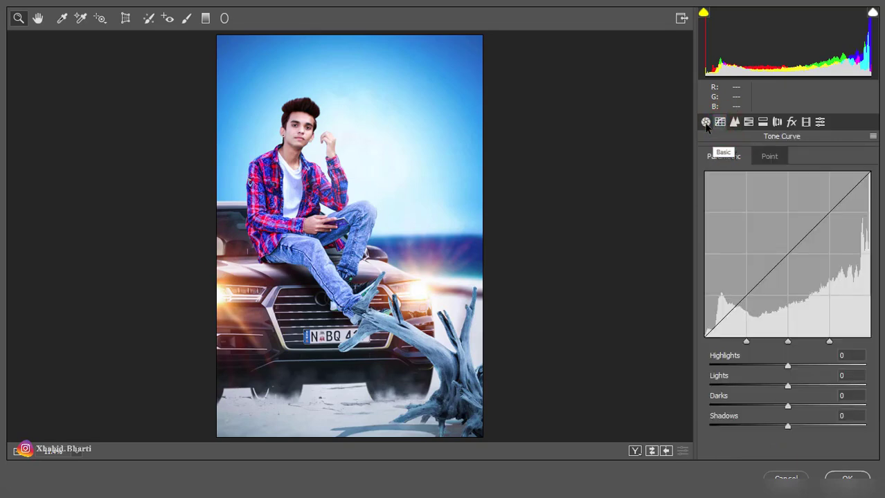
left_click(706, 122)
left_click(734, 122)
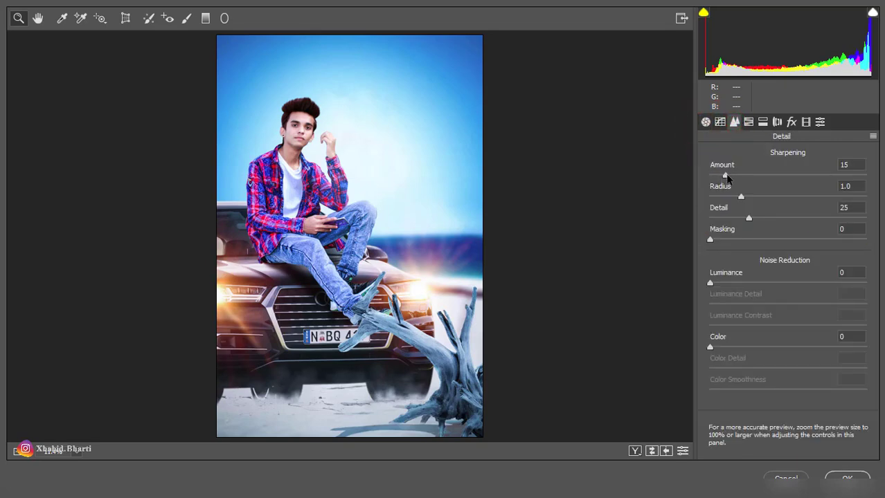
left_click(748, 122)
left_click(762, 122)
left_click(749, 122)
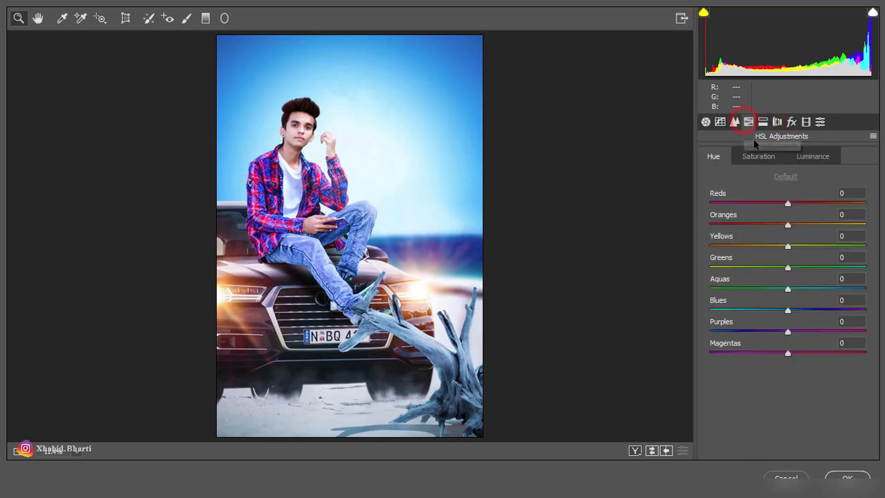
left_click(758, 157)
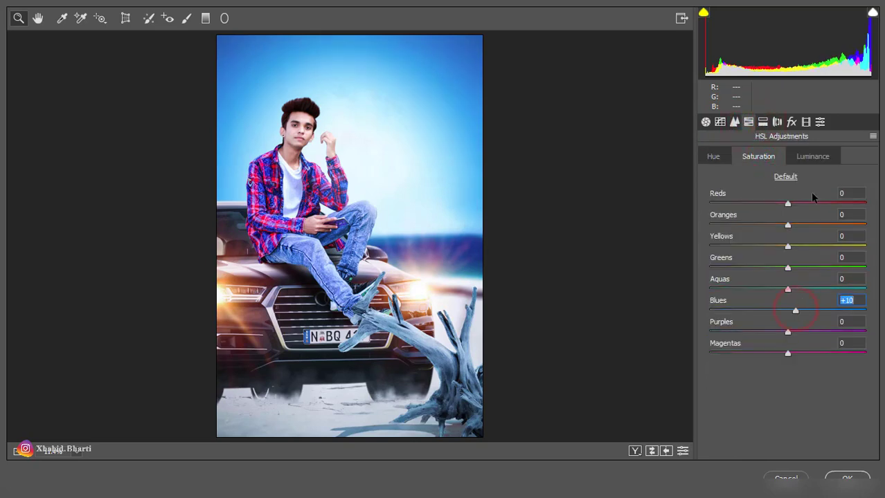
left_click(805, 157)
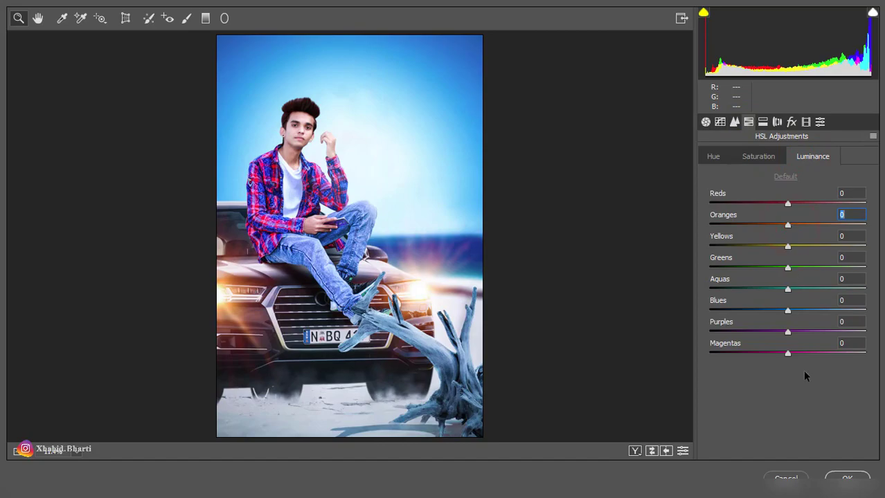
left_click(846, 478)
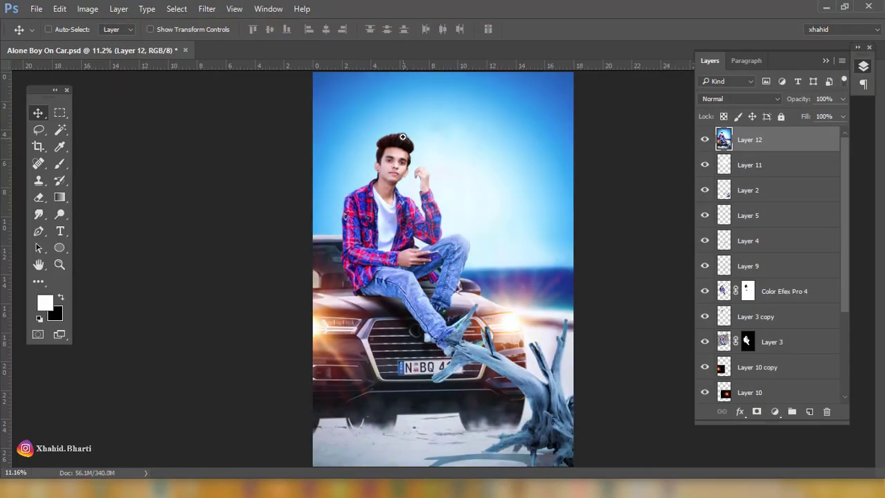
- Fit the image on screen and open the graded Layer 12 in Nik Collection's Color Efex Pro 4
left_click(403, 137, "ctrl")
right_click(426, 184)
left_click(435, 200)
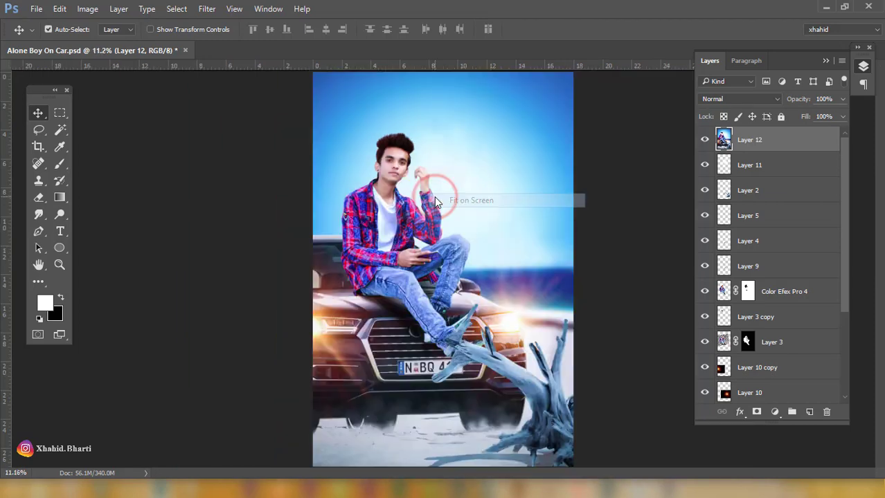
left_click(206, 8)
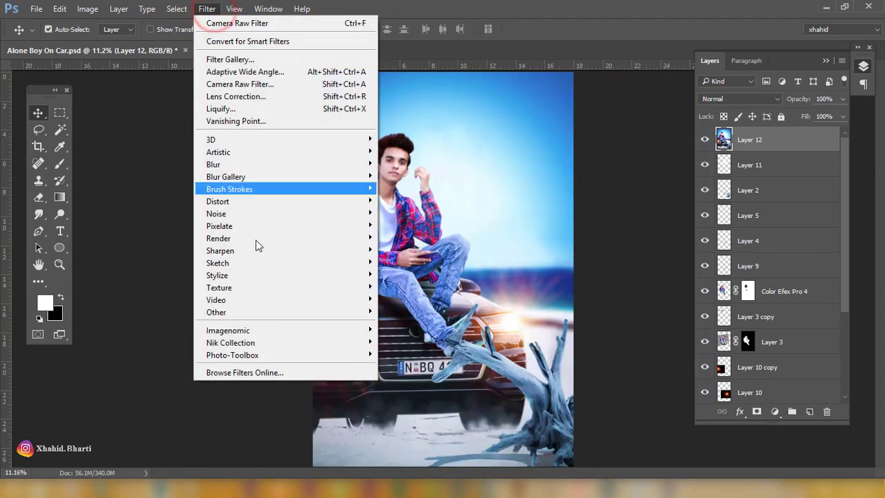
left_click(287, 343)
left_click(412, 351)
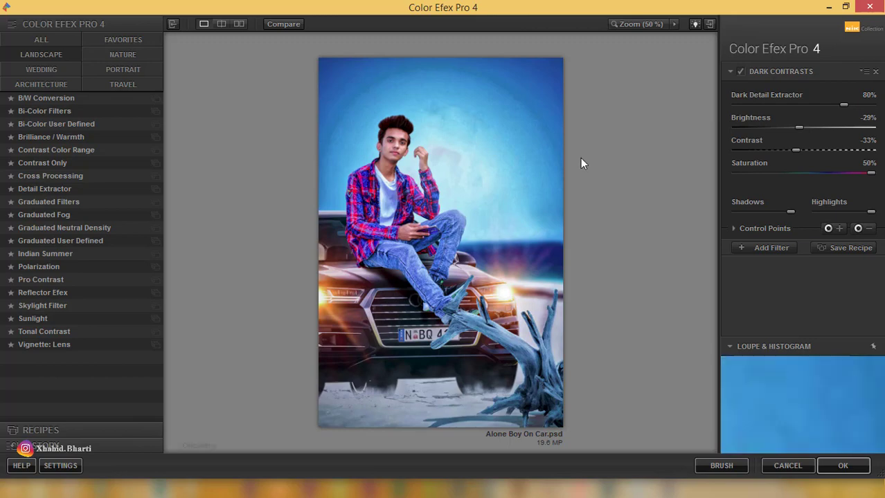
- Apply the landscape Cross Processing filter with method B02 to the image and return to Photoshop
left_click(52, 70)
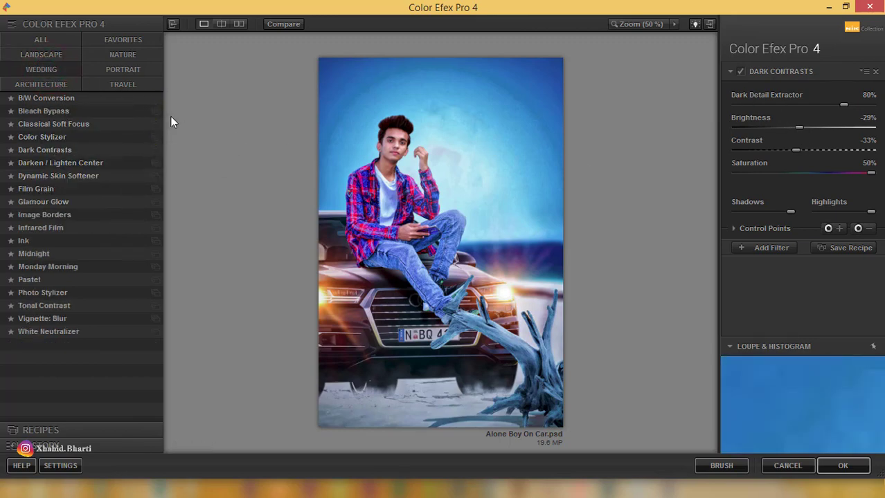
left_click(46, 56)
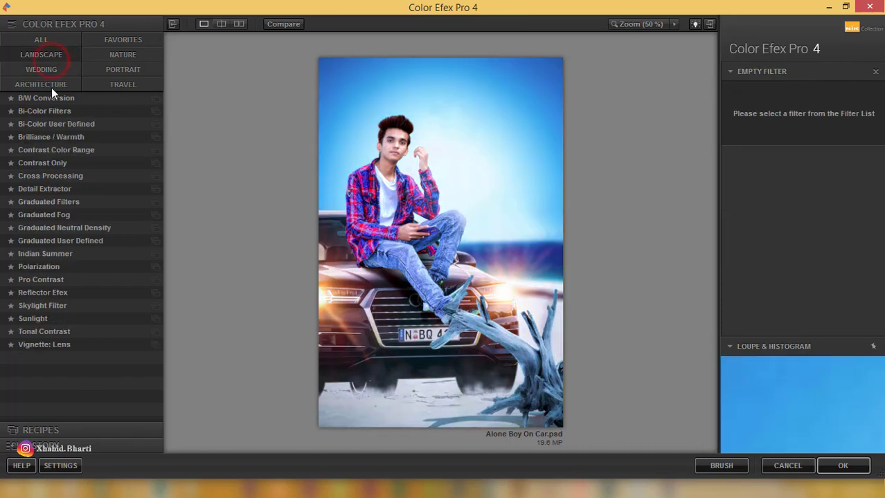
left_click(32, 176)
left_click(824, 102)
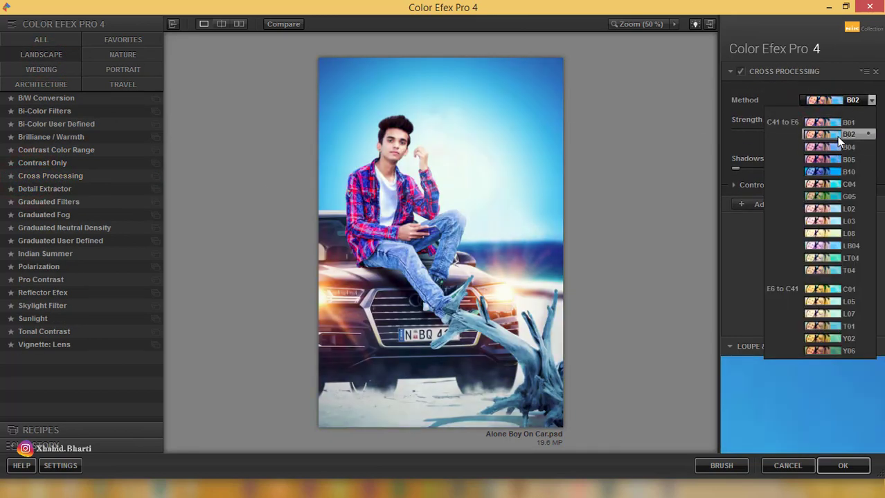
left_click(839, 137)
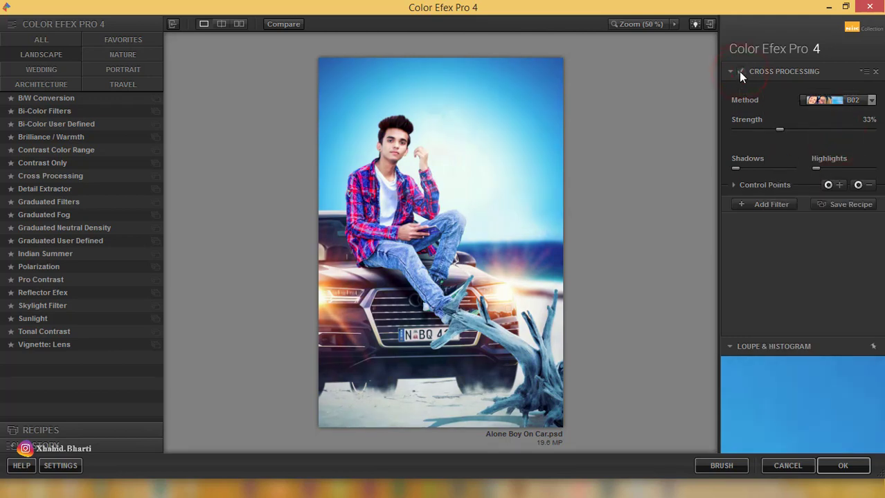
left_click(744, 205)
left_click(843, 467)
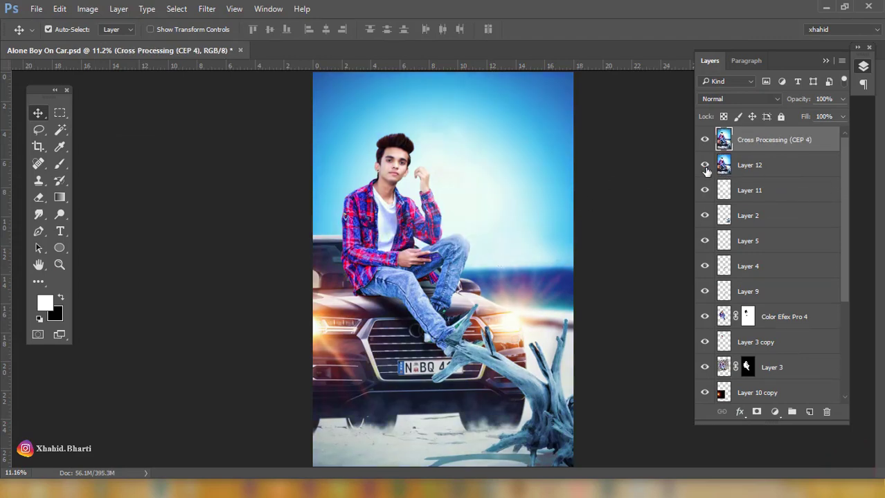
- Hide the layers beneath the Cross Processing layer, from Layer 12 down to Layer 10
scroll(702, 267, "down", 3)
left_click_drag(706, 164, 708, 392)
scroll(708, 391, "up", 2)
left_click(704, 240)
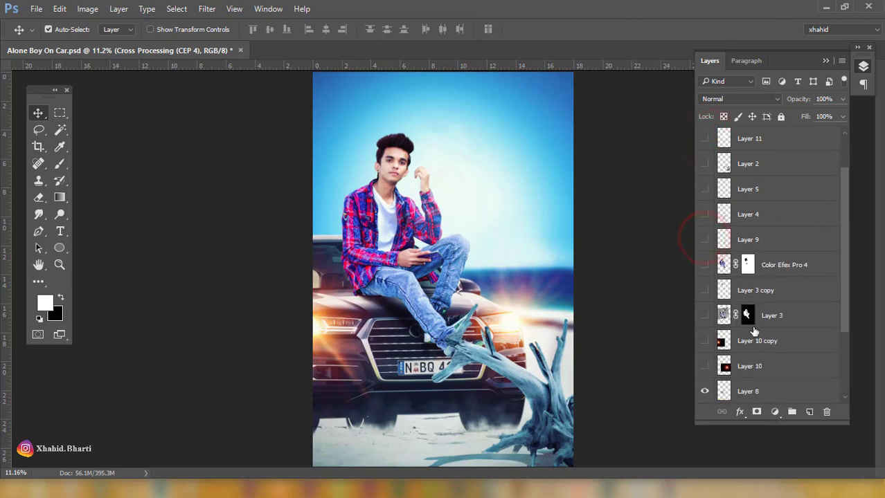
- Disable the layer mask on Layer 3 and make that layer visible to expose the original photo of the man
right_click(746, 316)
left_click(761, 329)
left_click(704, 316)
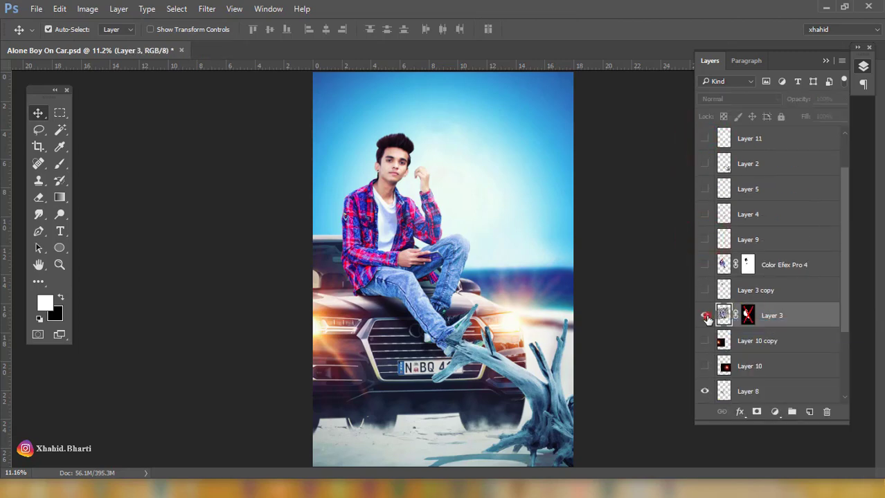
- Fit the image in full-screen mode and toggle the Cross Processing layer's visibility to compare the finished composite with the original photo
key("f")
key("f")
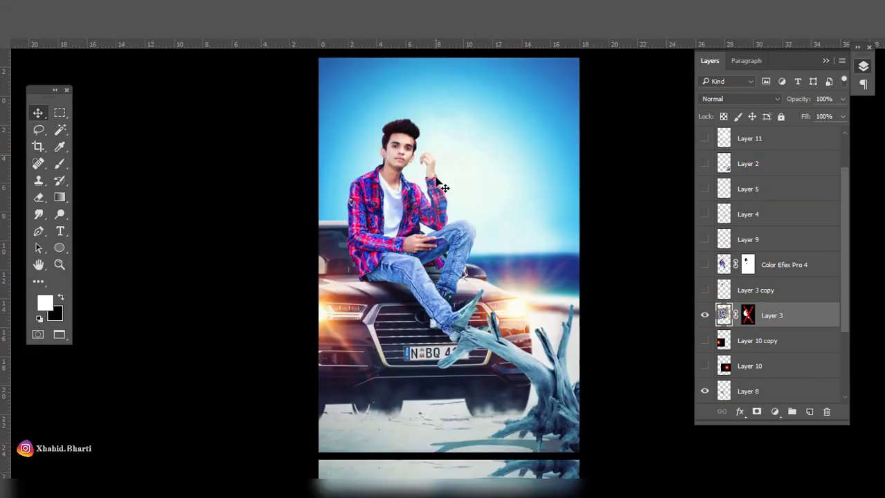
right_click(436, 175)
left_click(452, 186)
key("F7")
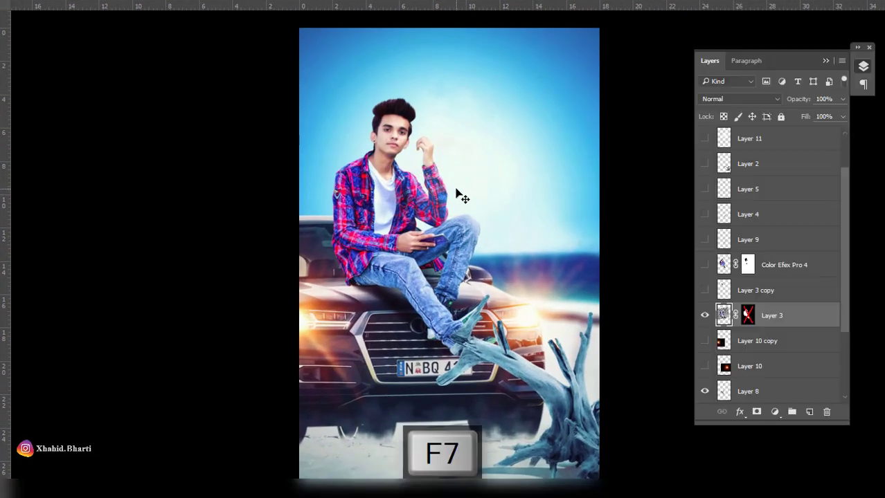
scroll(786, 201, "up", 2)
left_click(704, 140)
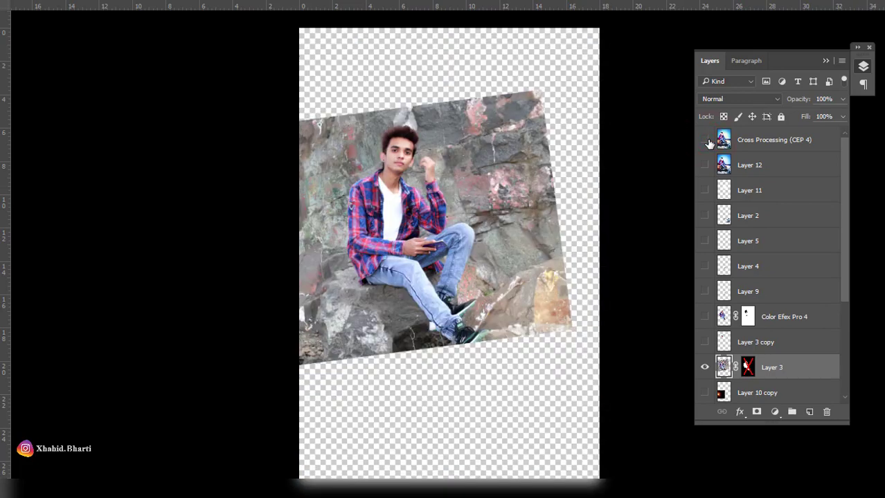
left_click(704, 140)
left_click(705, 140)
left_click(705, 140)
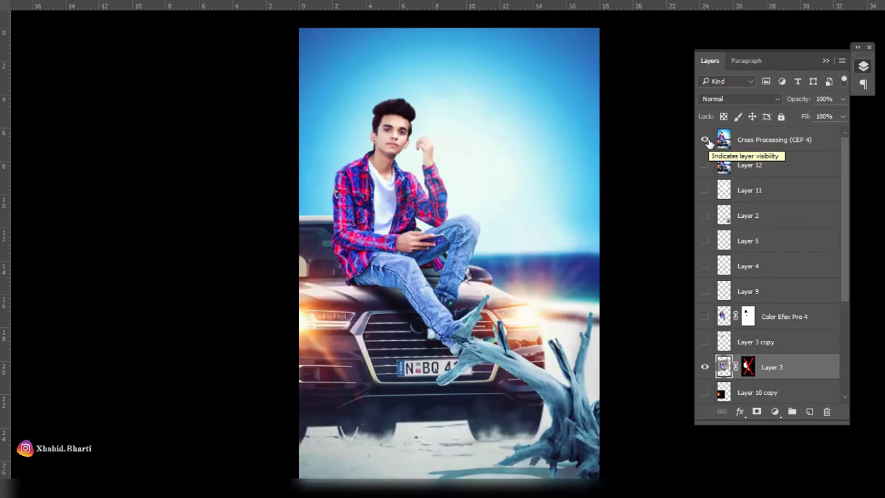